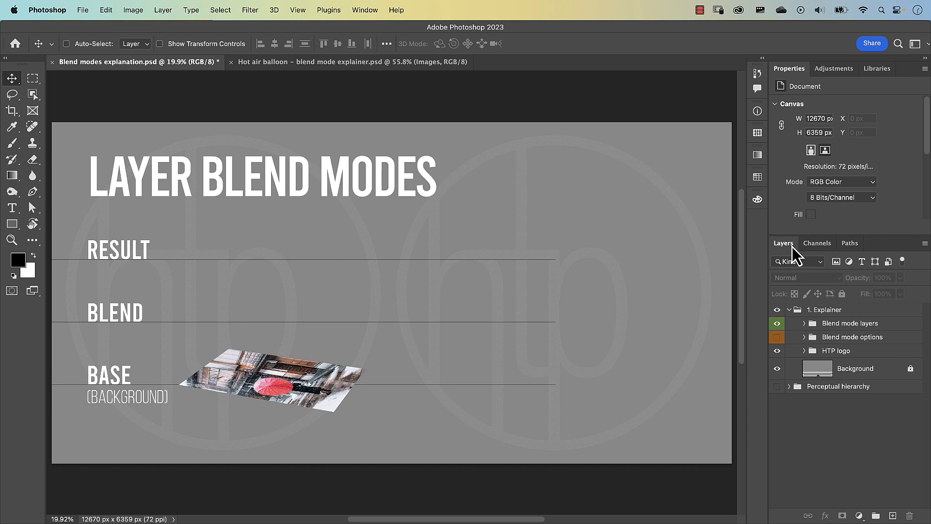
Select the 1. Explainer group and examine its available layer blend modes.
{"action": "left_click", "coordinate": [373, 11]}
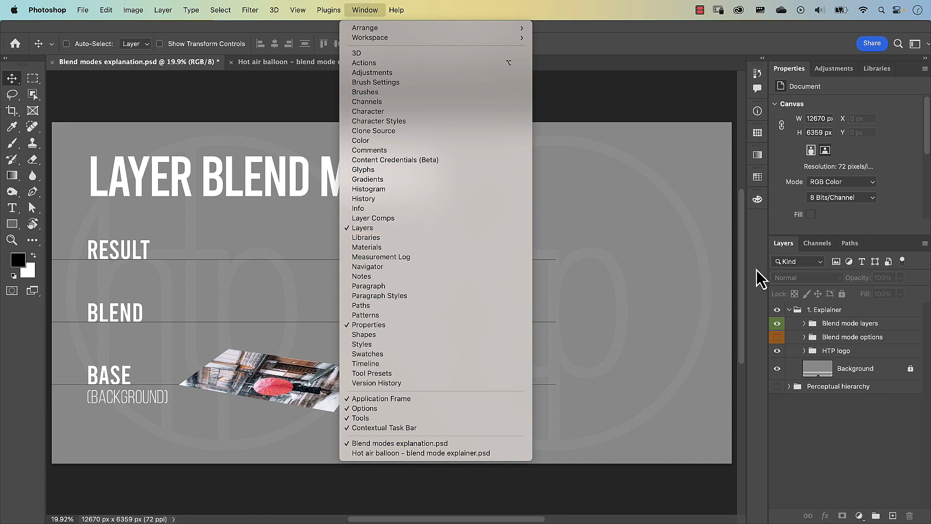
{"action": "left_click", "coordinate": [833, 331]}
{"action": "left_click", "coordinate": [827, 310]}
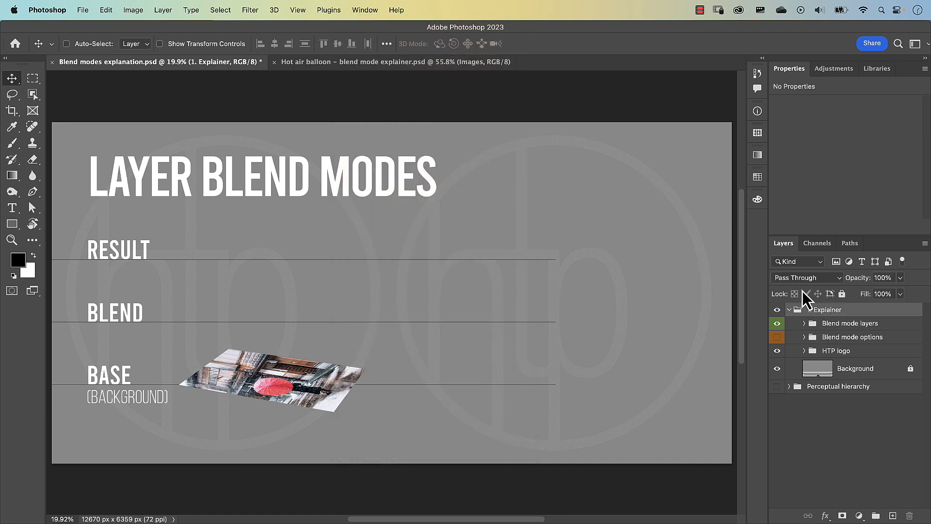
{"action": "left_click", "coordinate": [795, 281]}
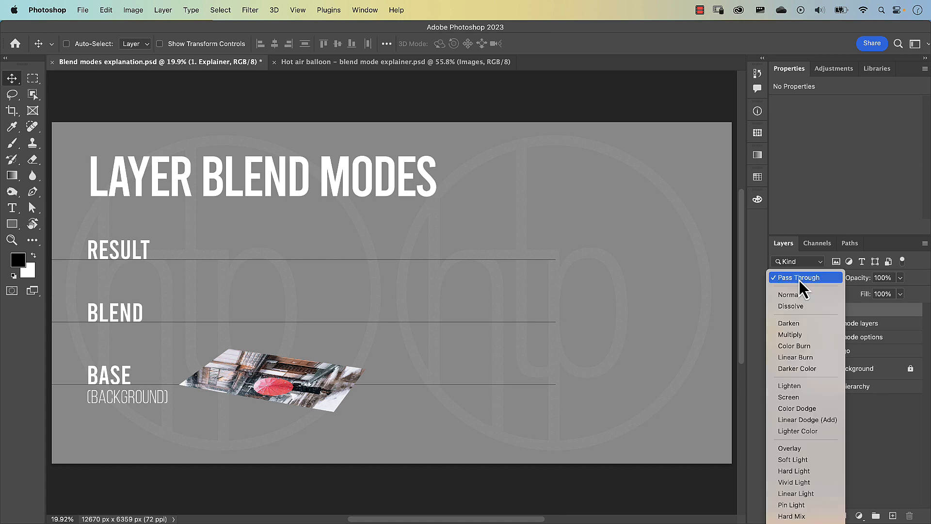
{"action": "left_click", "coordinate": [335, 96]}
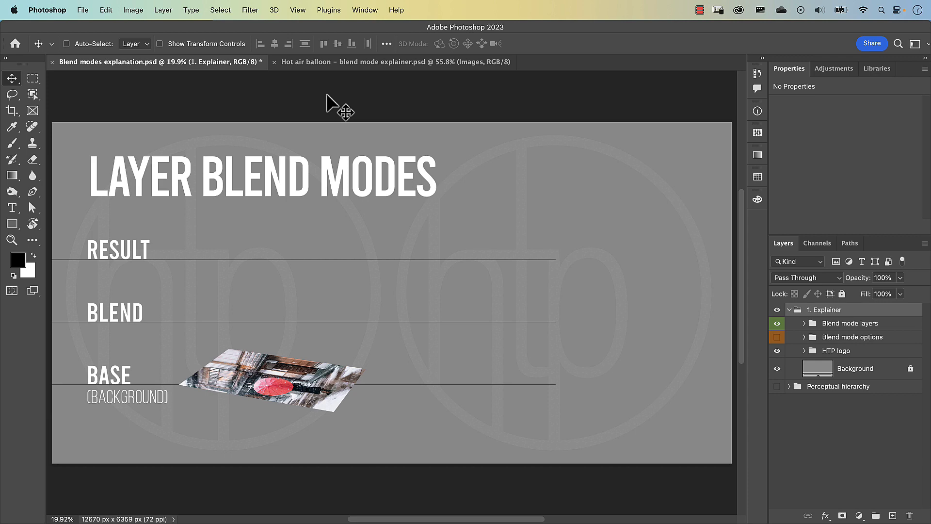
Activate the Brush tool and compare its blend mode options with those of the 1. Explainer group.
{"action": "key", "text": "b"}
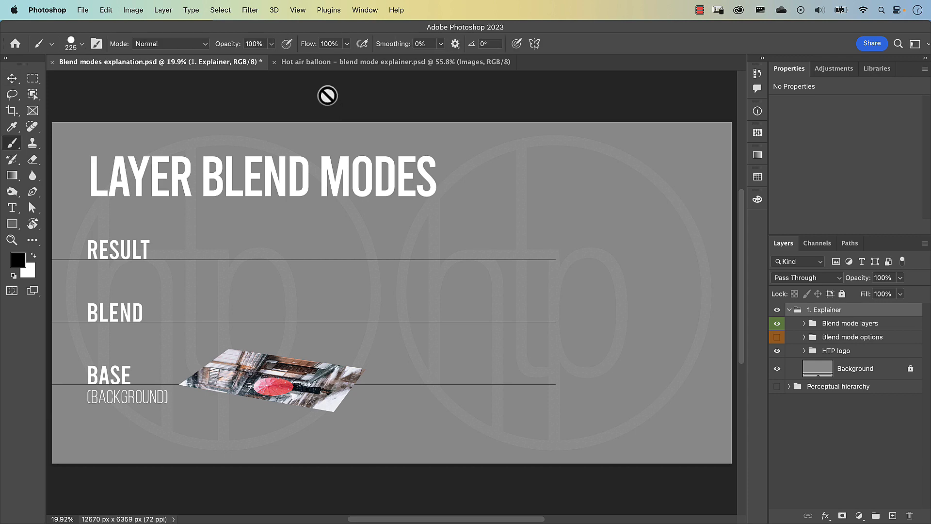
{"action": "left_click", "coordinate": [160, 47]}
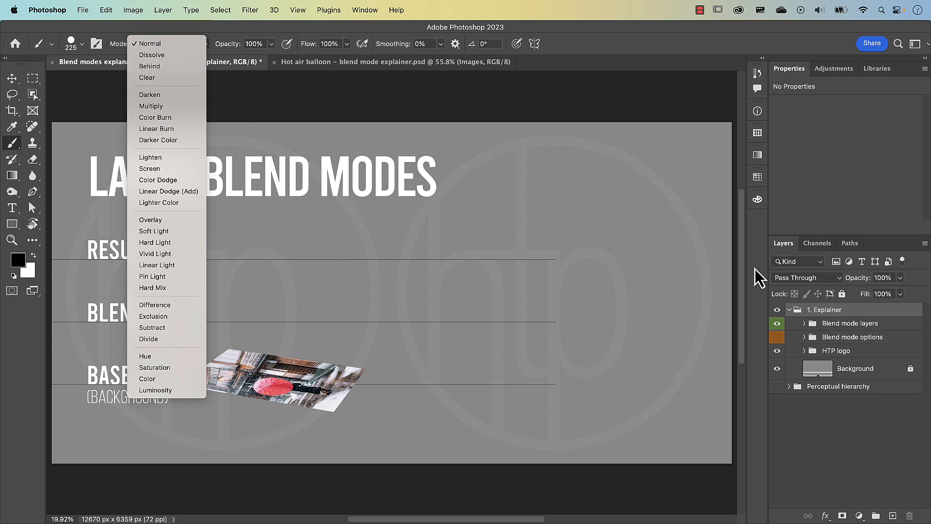
{"action": "left_click", "coordinate": [791, 281]}
{"action": "left_click", "coordinate": [791, 281]}
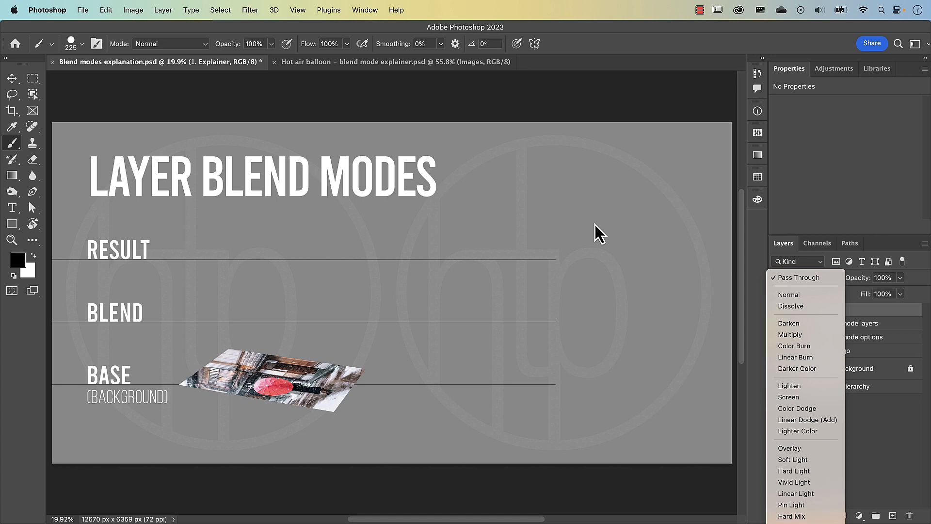
{"action": "left_click", "coordinate": [183, 42]}
{"action": "left_click", "coordinate": [183, 43]}
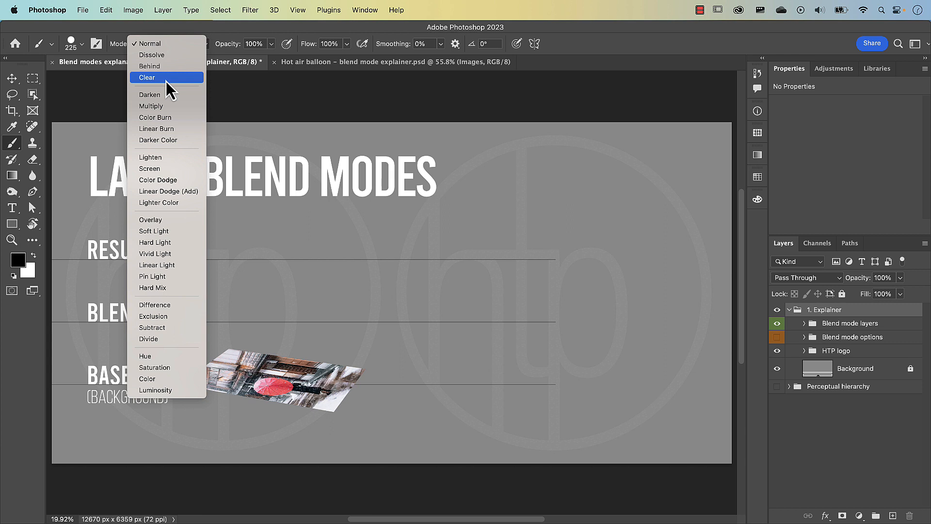
{"action": "left_click", "coordinate": [224, 99]}
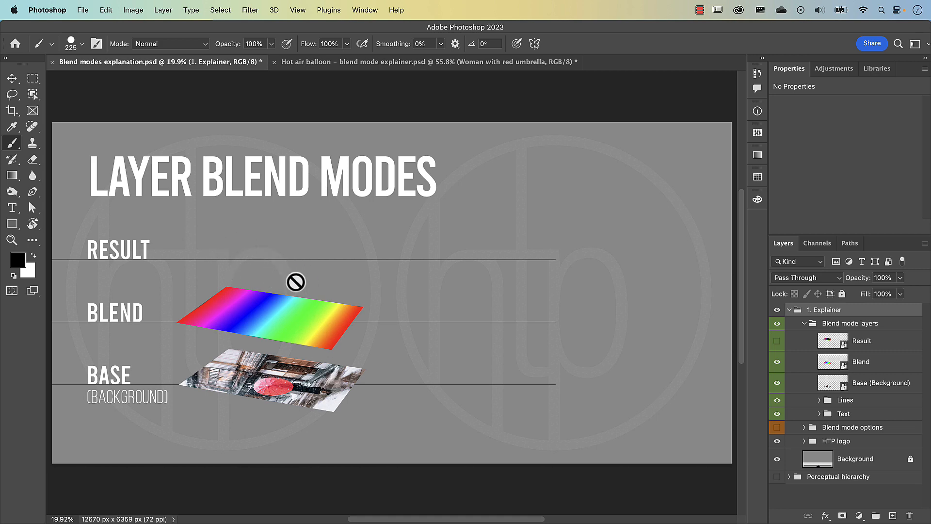
Make the Result layer visible in the Blend mode layers group and open its smart object contents.
{"action": "left_click", "coordinate": [777, 342]}
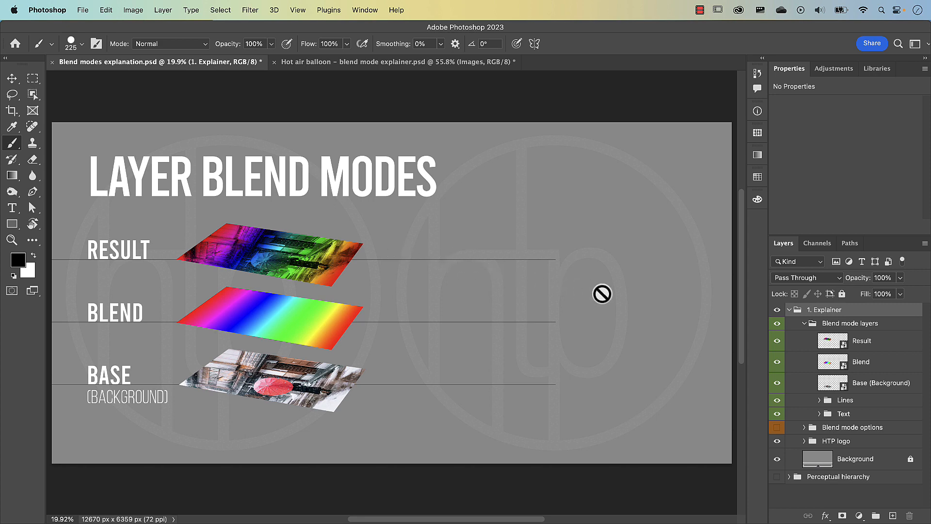
{"action": "double_click", "coordinate": [831, 347]}
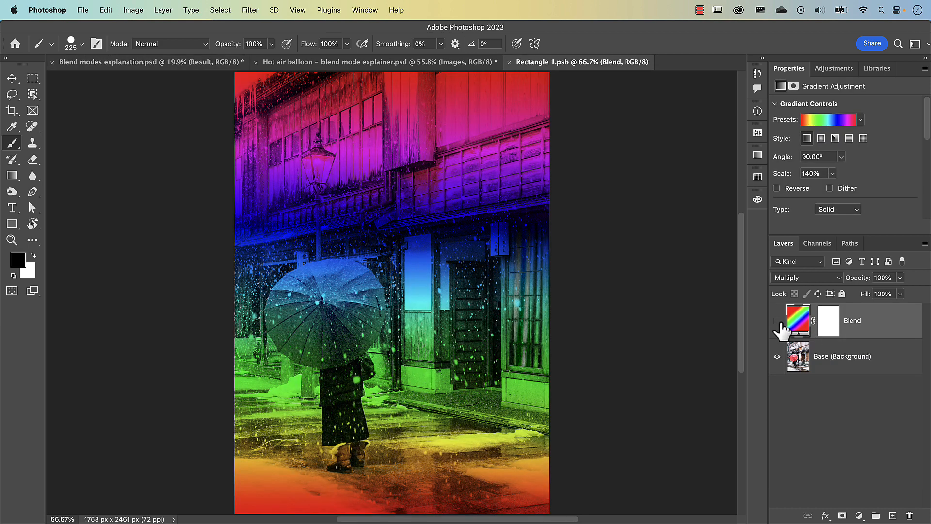
Compare the image with the Blend gradient layer hidden and shown, and preview the Overlay blend mode on it.
{"action": "left_click", "coordinate": [779, 322]}
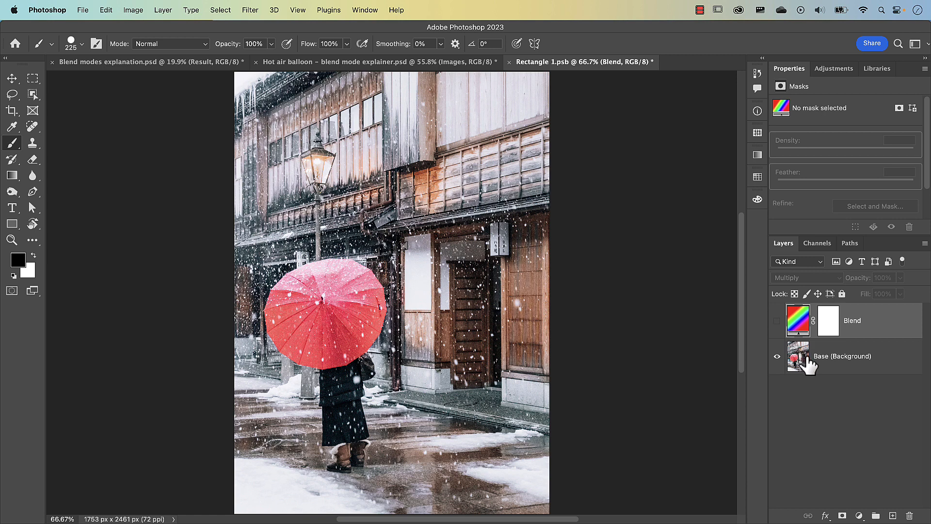
{"action": "left_click", "coordinate": [777, 321]}
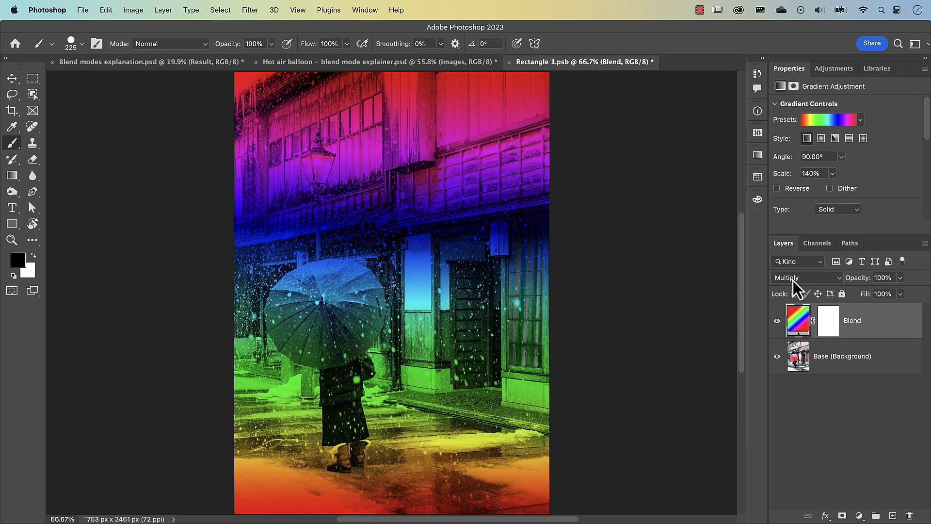
{"action": "left_click", "coordinate": [793, 281]}
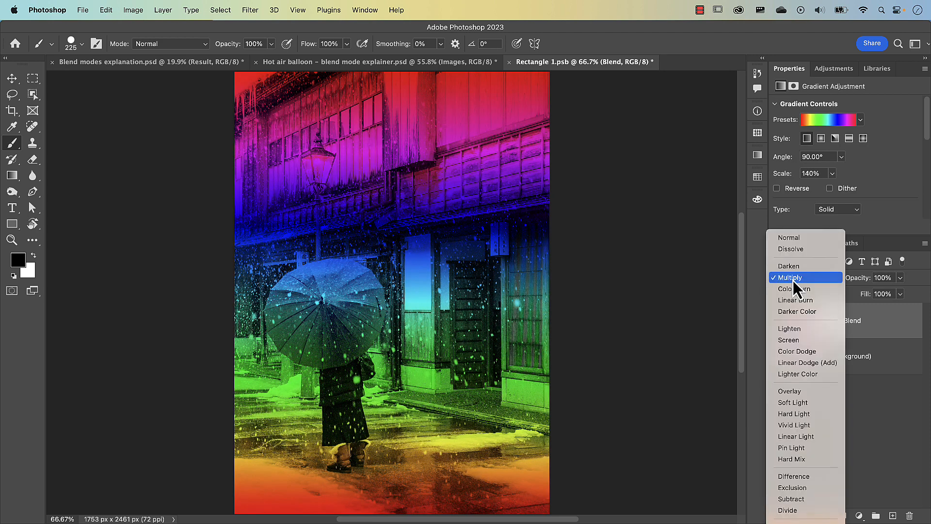
{"action": "left_click", "coordinate": [793, 281]}
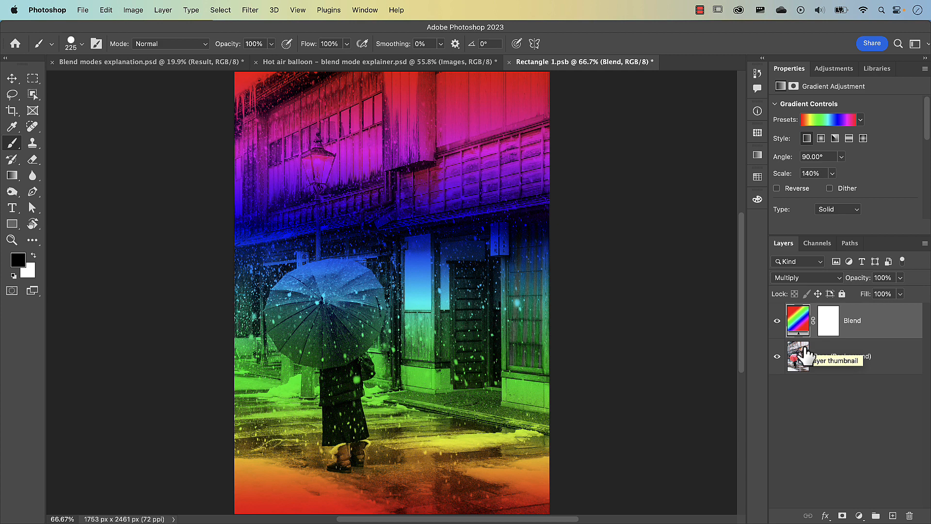
{"action": "left_click", "coordinate": [791, 280]}
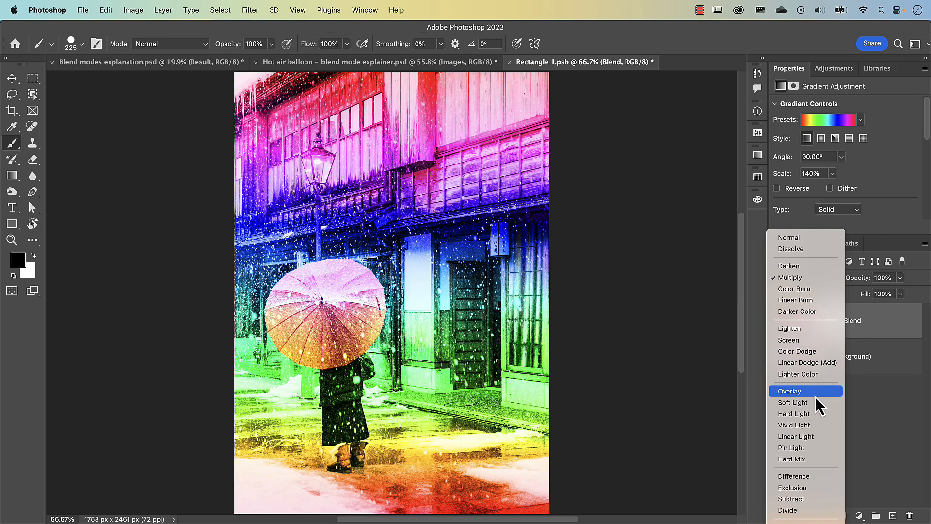
{"action": "left_click", "coordinate": [873, 419]}
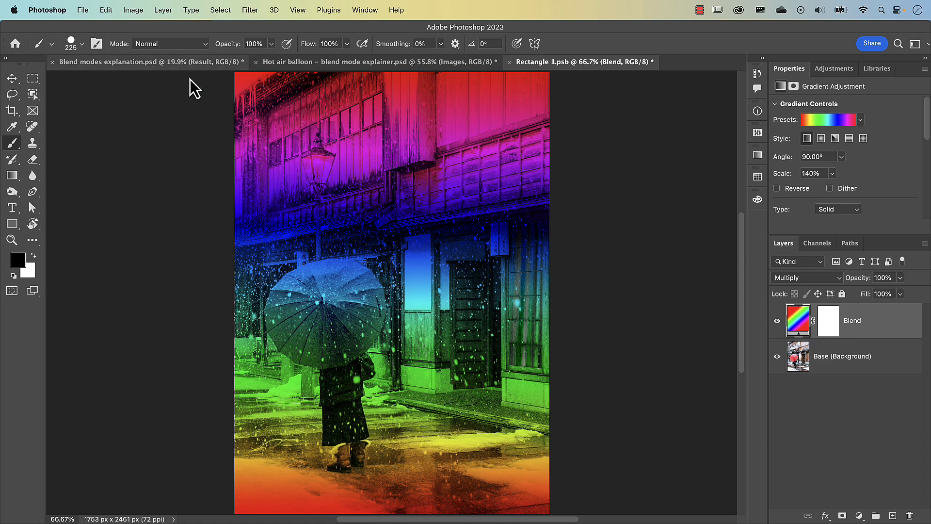
In Blend modes explanation.psd, show the Blend mode options group and move it above the Blend mode layers group.
{"action": "left_click", "coordinate": [150, 62]}
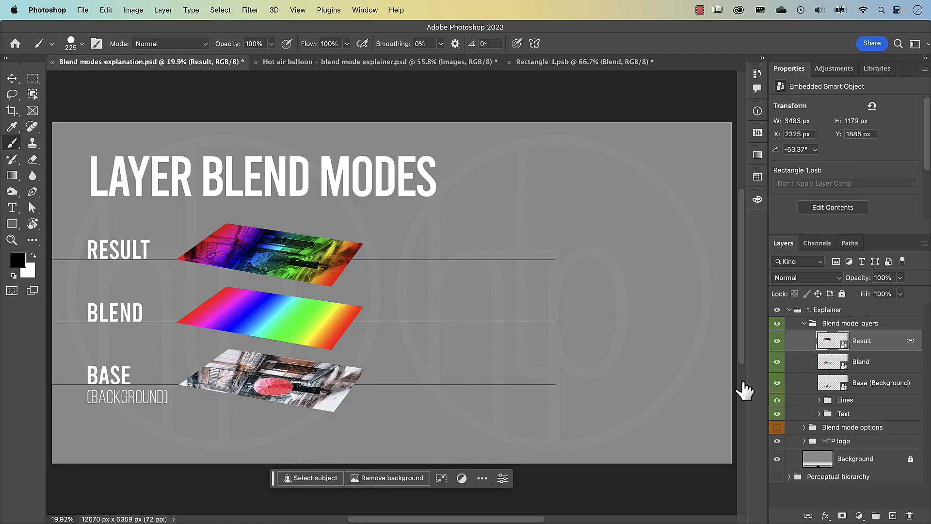
{"action": "left_click", "coordinate": [777, 428]}
{"action": "left_click_drag", "start_coordinate": [786, 428], "coordinate": [777, 316]}
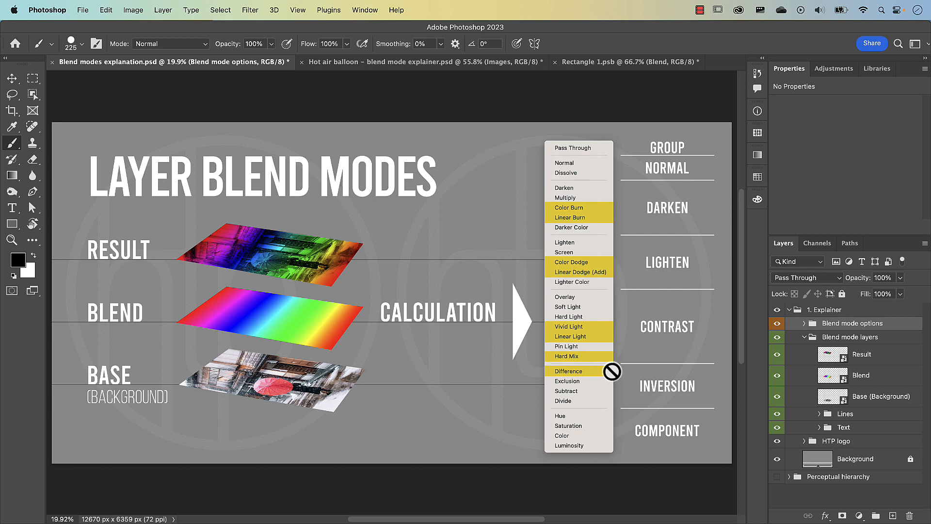
In the Hot air balloon document, expand the Images group and temporarily hide the Hot Air balloon layer to view the umbrella photo.
{"action": "left_click", "coordinate": [432, 64]}
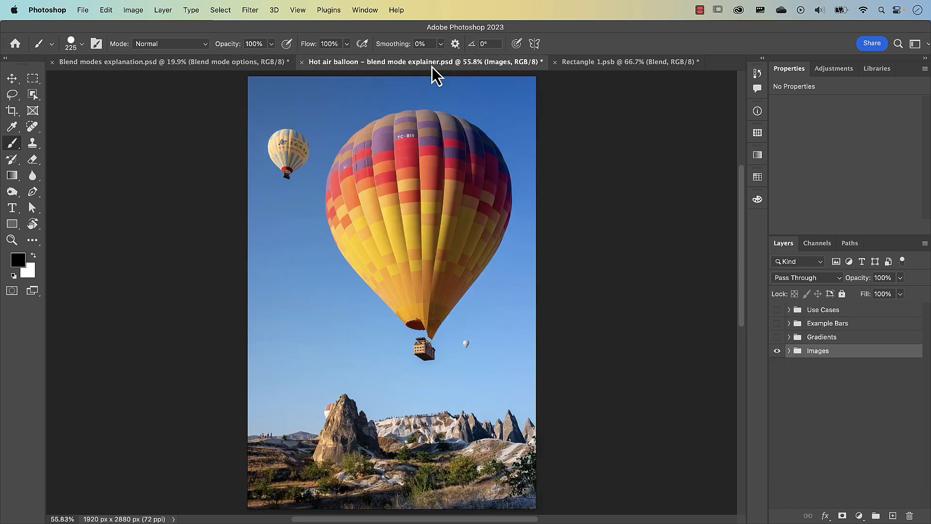
{"action": "left_click", "coordinate": [790, 351]}
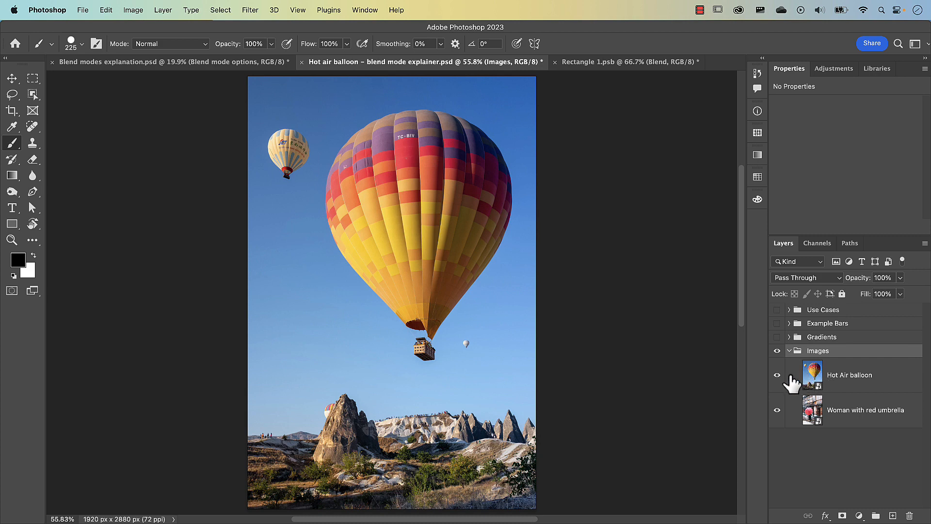
{"action": "left_click", "coordinate": [777, 375]}
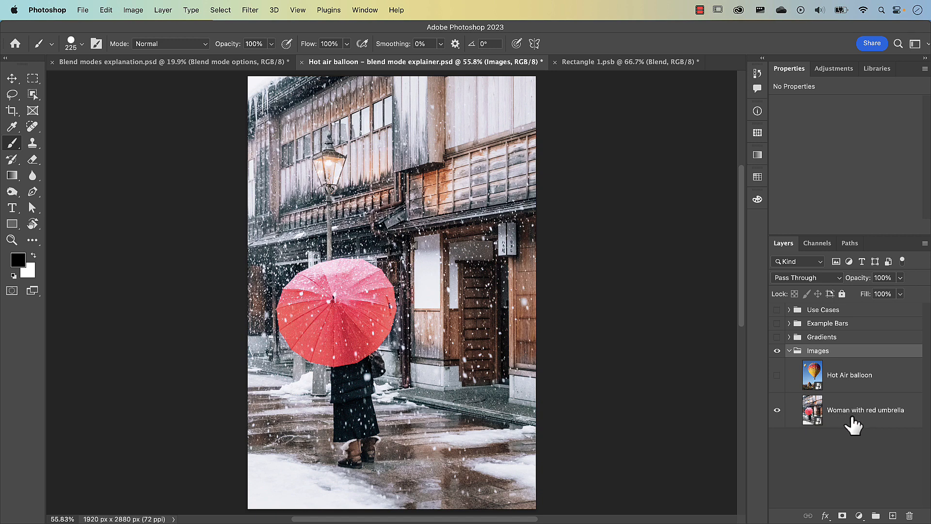
{"action": "left_click", "coordinate": [778, 376]}
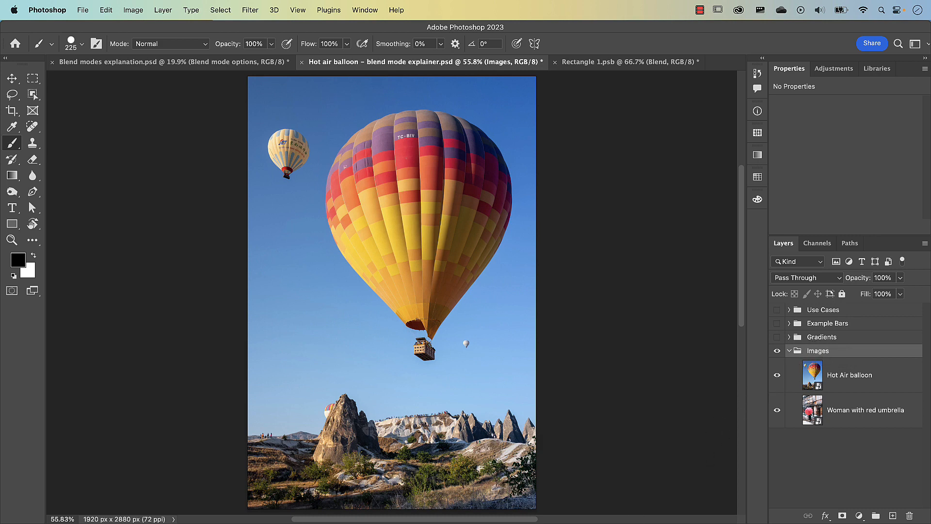
Switch to Excel to view the Darken sheet of the Blend mode calculations workbook, and minimize it to return to Photoshop.
{"action": "key", "text": "super+Tab"}
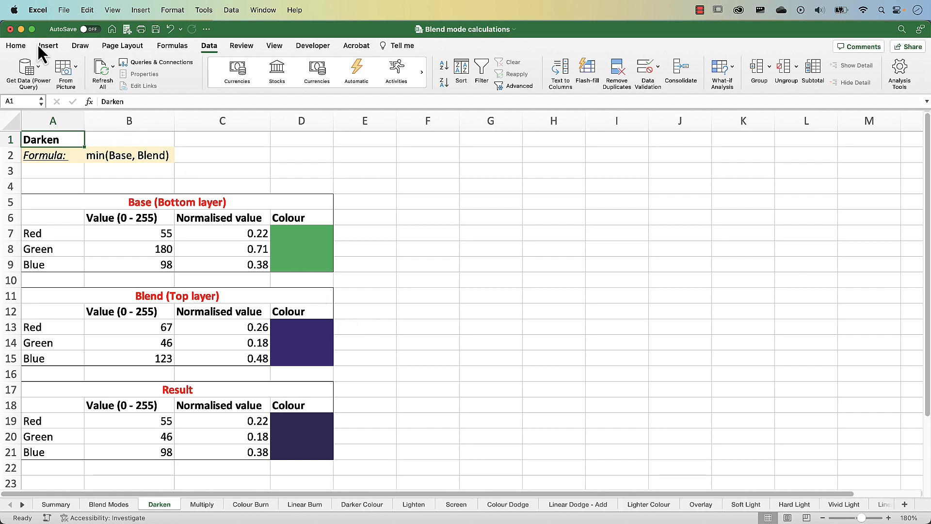
{"action": "left_click", "coordinate": [21, 29]}
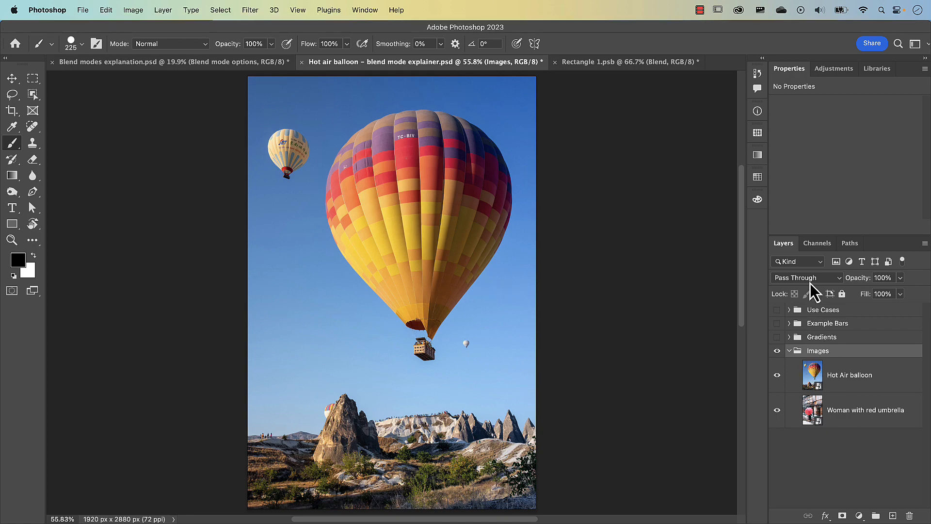
Select the Hot Air balloon layer and examine its list of blend modes.
{"action": "left_click", "coordinate": [813, 376]}
{"action": "left_click", "coordinate": [801, 279]}
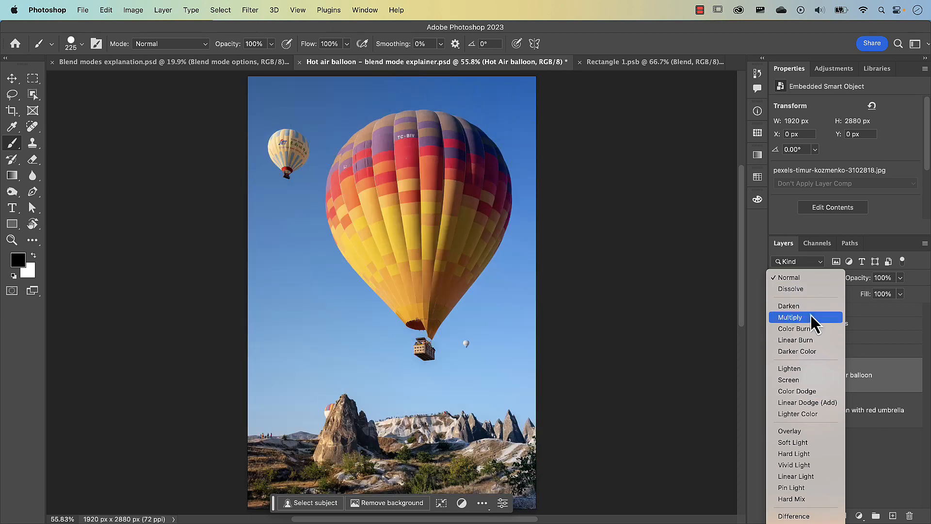
{"action": "left_click", "coordinate": [869, 464]}
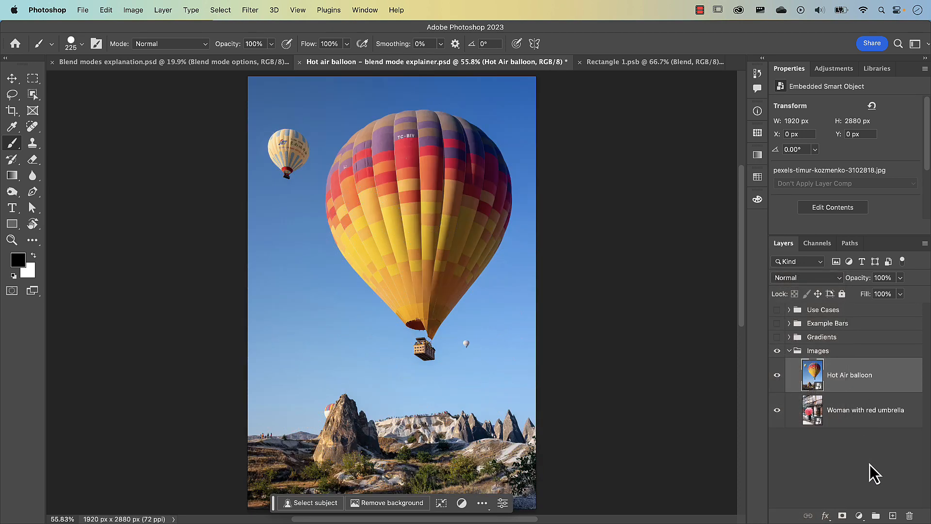
Activate the Move tool and cycle the Hot Air balloon layer's blend mode forward through the darkening modes up to Screen.
{"action": "key", "text": "v"}
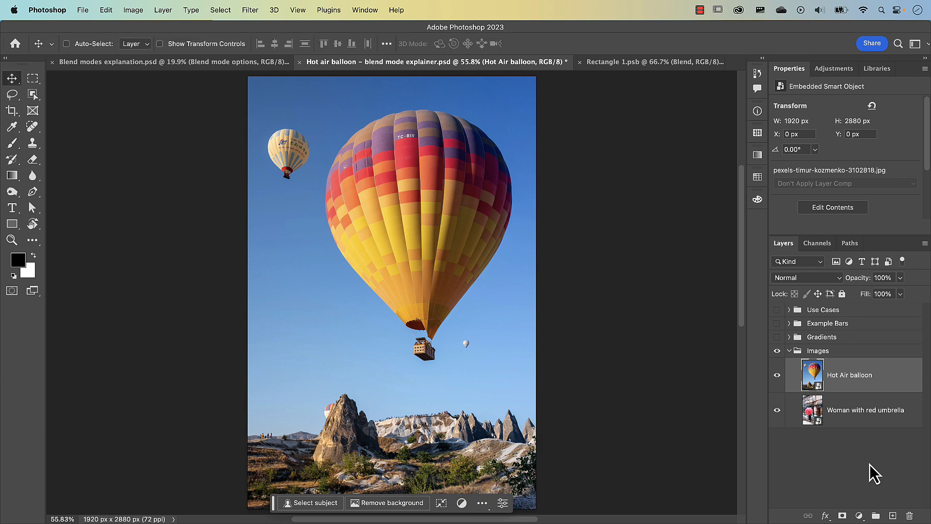
{"action": "key", "text": "shift+plus"}
{"action": "key", "text": "shift+plus"}
{"action": "key", "text": "shift+plus"}
{"action": "key", "text": "shift+plus"}
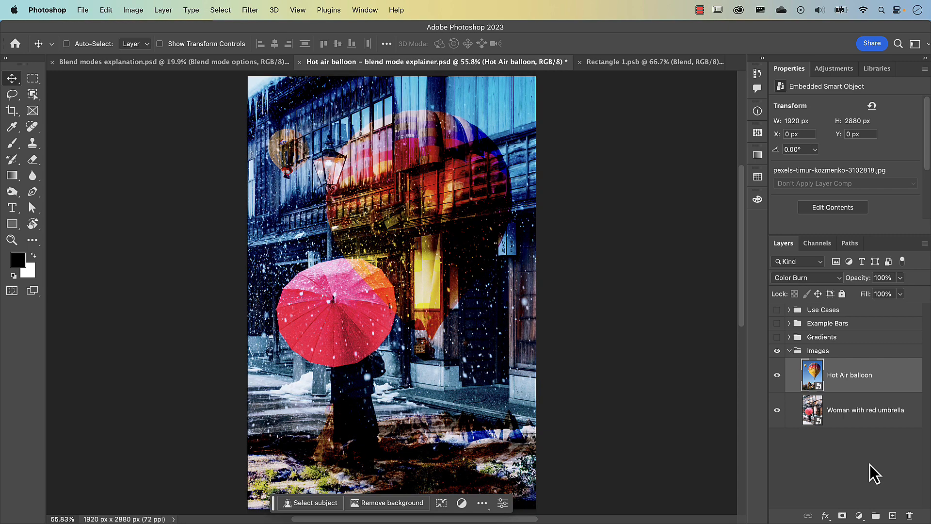
{"action": "key", "text": "shift+plus"}
{"action": "key", "text": "shift+plus"}
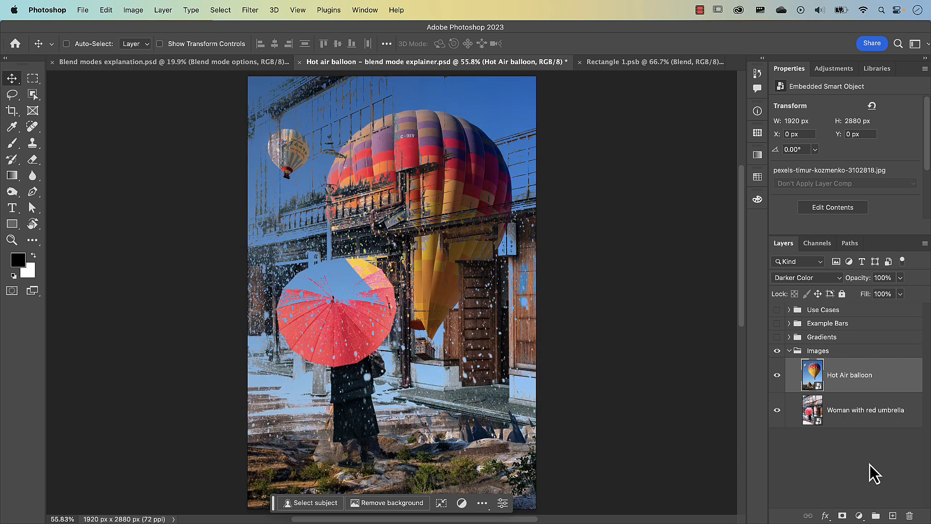
{"action": "key", "text": "shift+plus"}
{"action": "key", "text": "shift+plus"}
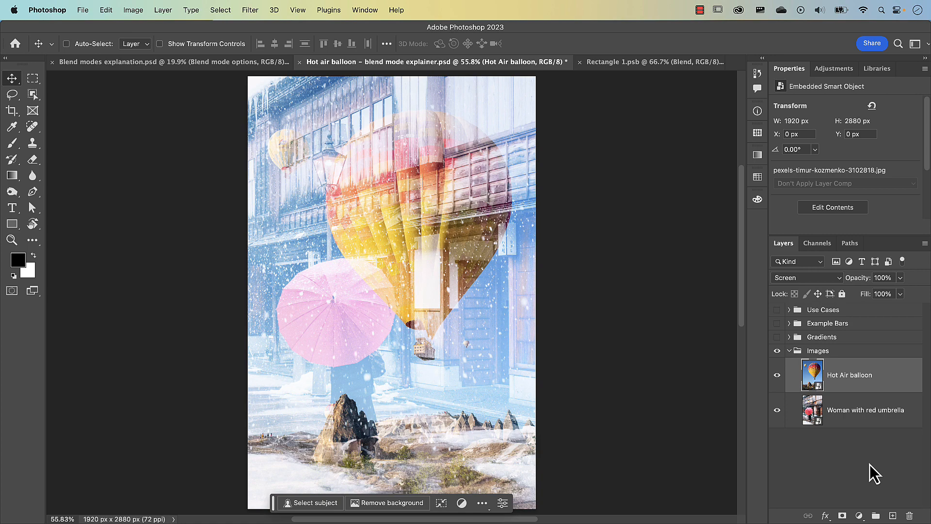
Step the Hot Air balloon layer's blend mode back to Darken and preview Normal for comparison without applying it.
{"action": "key", "text": "shift+minus"}
{"action": "key", "text": "shift+minus"}
{"action": "key", "text": "shift+minus"}
{"action": "key", "text": "shift+minus"}
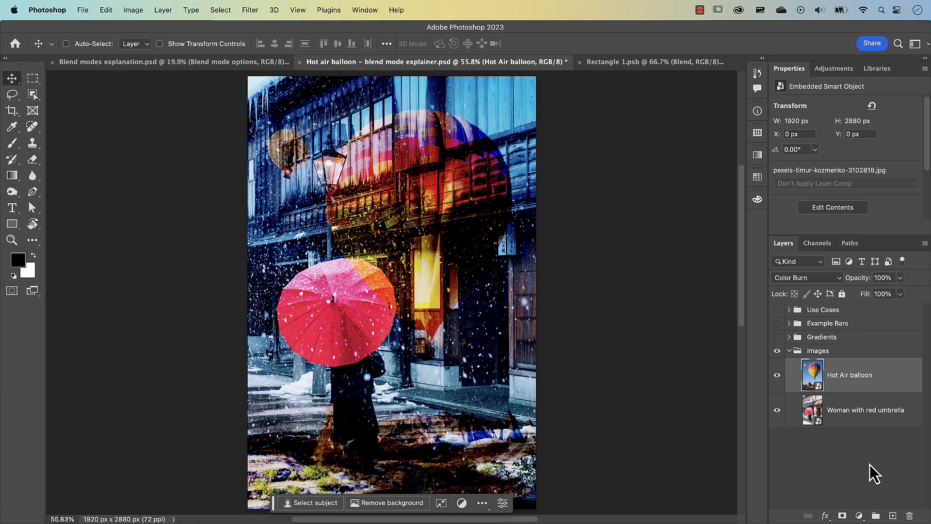
{"action": "key", "text": "shift+minus"}
{"action": "key", "text": "shift+minus"}
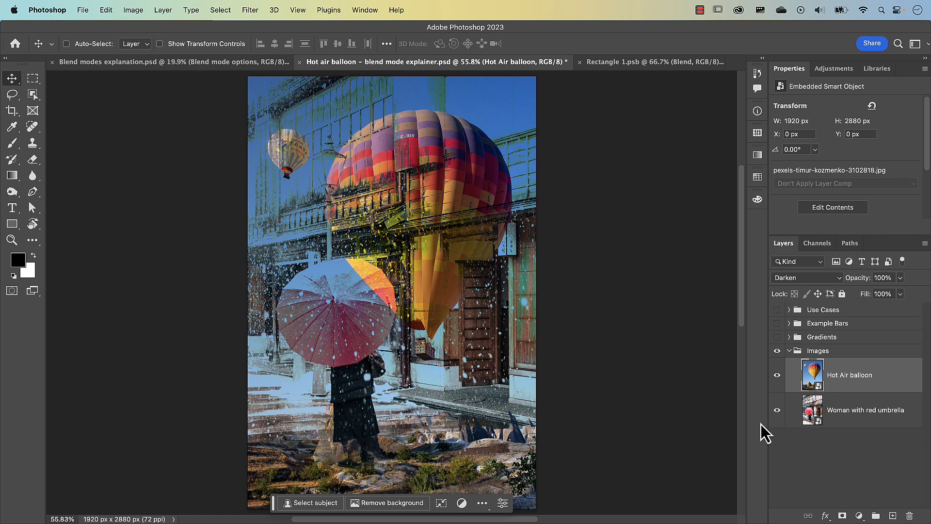
{"action": "left_click", "coordinate": [840, 280]}
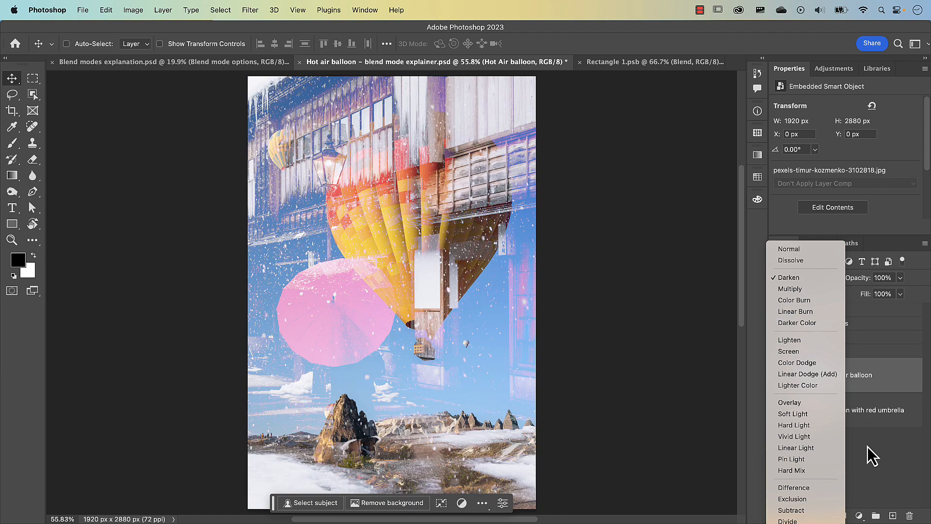
{"action": "left_click", "coordinate": [868, 444]}
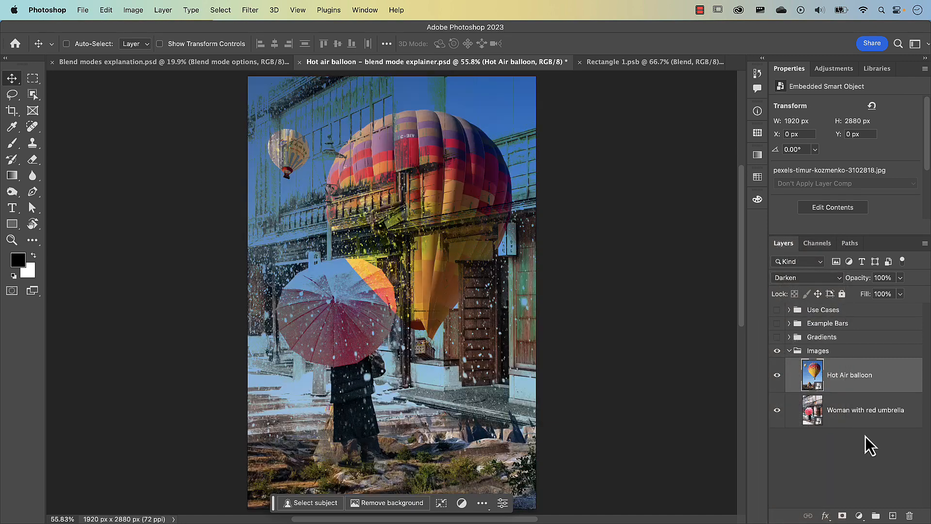
Select the Images group and examine its list of blend modes without changing Pass Through.
{"action": "left_click", "coordinate": [817, 354]}
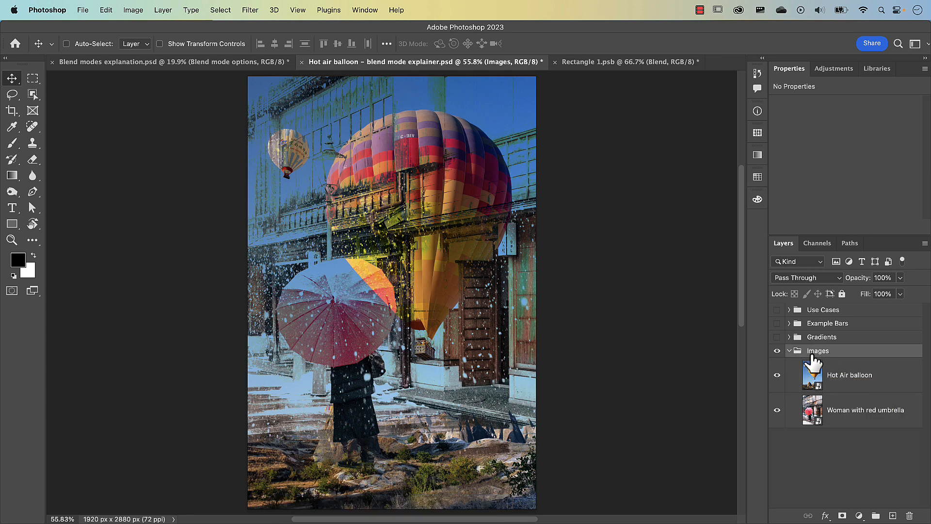
{"action": "left_click", "coordinate": [839, 278]}
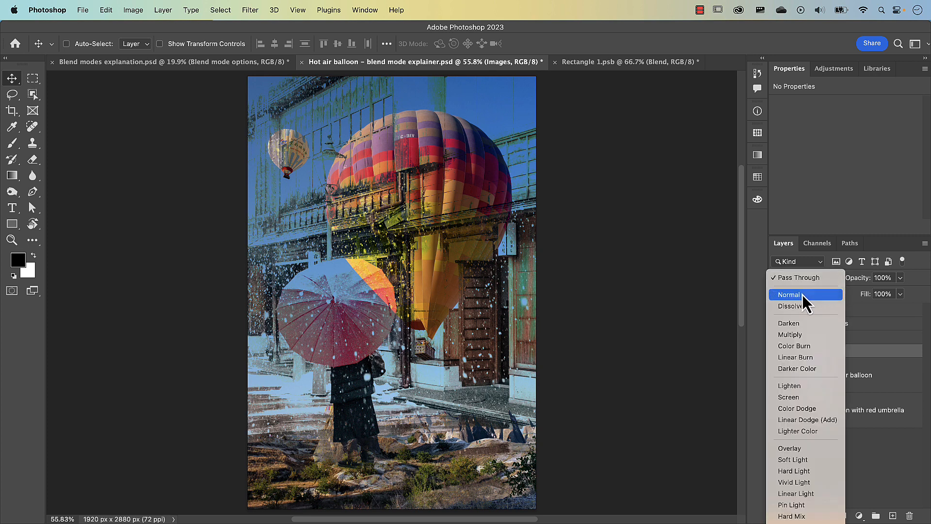
{"action": "left_click", "coordinate": [869, 463]}
Select the Hot Air balloon layer and set its blend mode to Normal.
{"action": "left_click", "coordinate": [832, 376]}
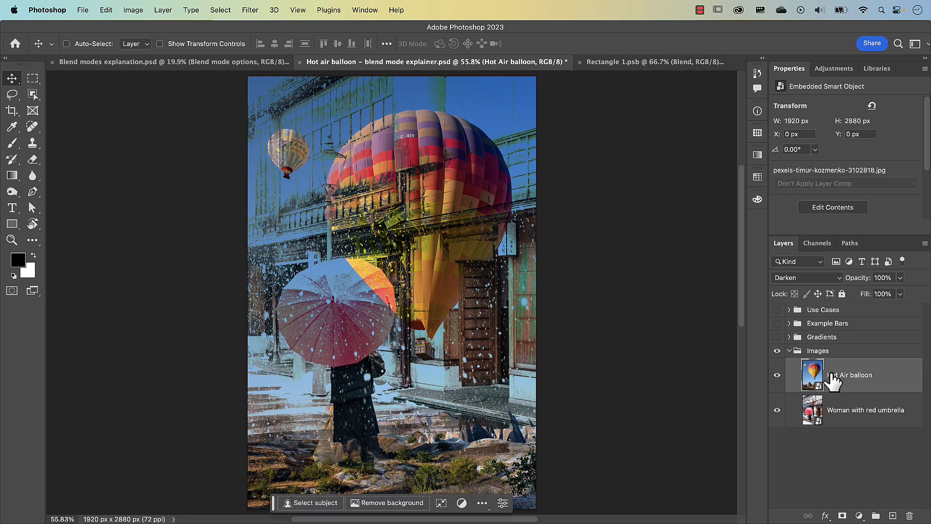
{"action": "left_click", "coordinate": [811, 280]}
{"action": "left_click", "coordinate": [805, 253]}
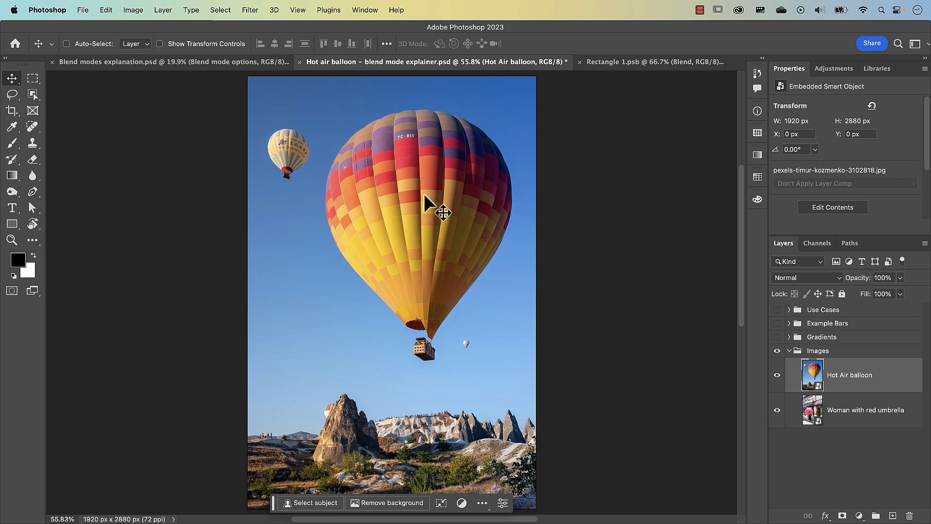
Scale the Hot Air balloon layer down to about 715 by 1072 px and place it over the building at about X 1080, Y 266 px.
{"action": "key", "text": "super+t"}
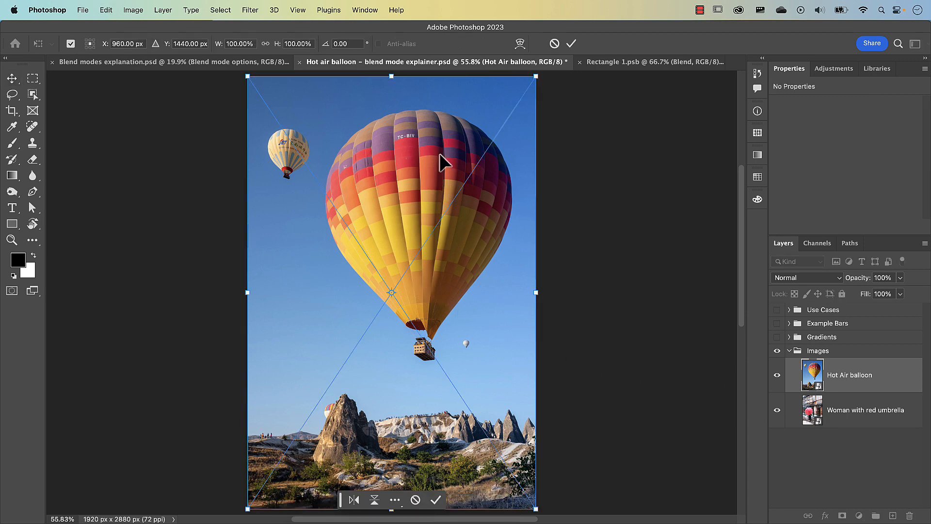
{"action": "left_click_drag", "start_coordinate": [536, 77], "coordinate": [442, 213]}
{"action": "left_click_drag", "start_coordinate": [422, 285], "coordinate": [493, 211]}
{"action": "left_click", "coordinate": [572, 43]}
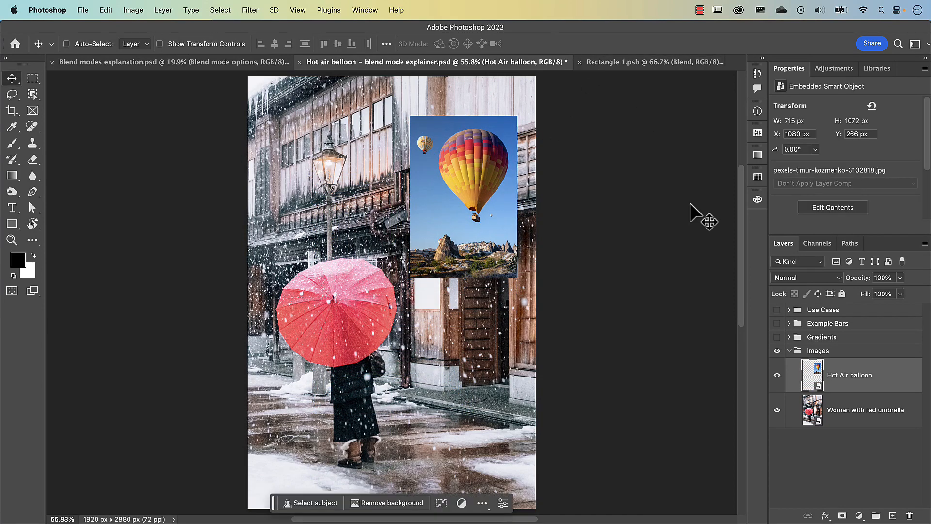
Add a Curves adjustment above the balloon, raising the shadows to a strong peak and lowering the midtones at input 138 to output 48.
{"action": "left_click", "coordinate": [859, 516]}
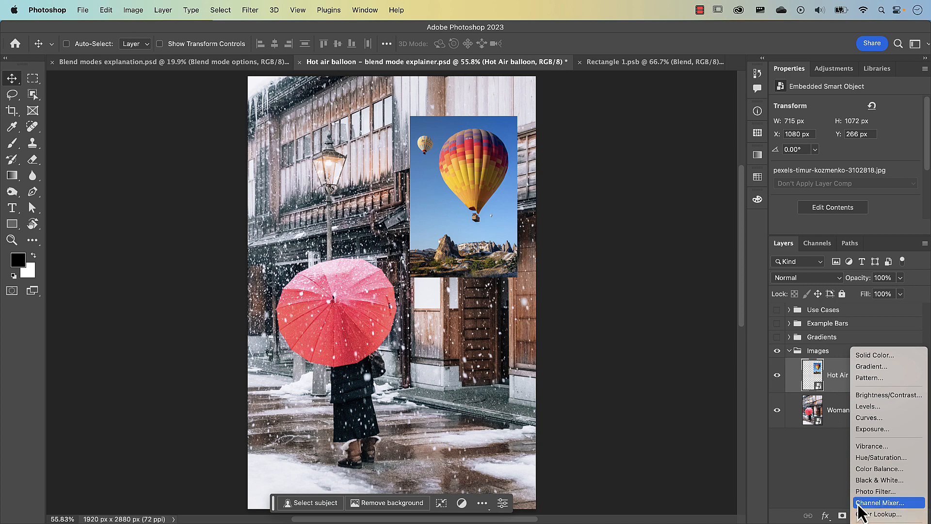
{"action": "left_click", "coordinate": [868, 419]}
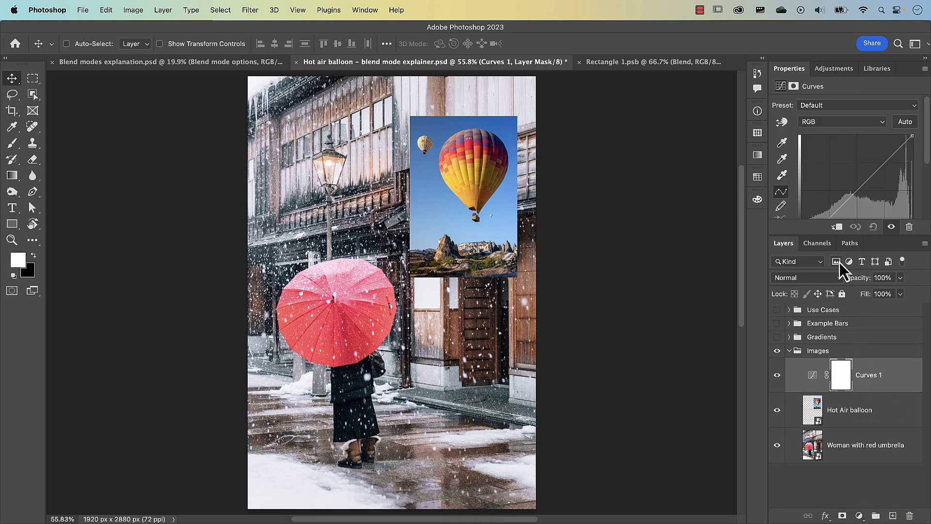
{"action": "left_click_drag", "start_coordinate": [818, 236], "coordinate": [820, 288]}
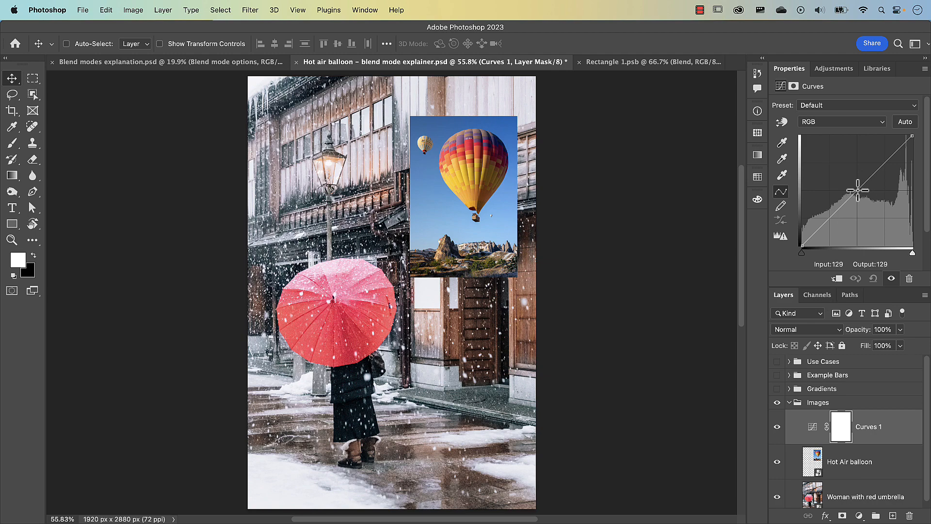
{"action": "left_click_drag", "start_coordinate": [863, 192], "coordinate": [868, 204]}
{"action": "left_click_drag", "start_coordinate": [837, 232], "coordinate": [824, 177]}
{"action": "left_click_drag", "start_coordinate": [872, 203], "coordinate": [863, 226]}
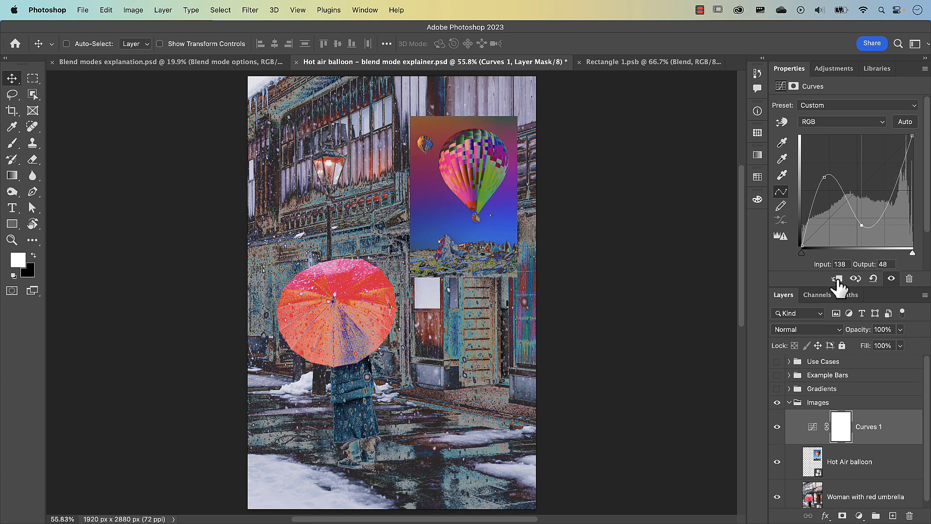
{"action": "left_click_drag", "start_coordinate": [816, 289], "coordinate": [812, 196]}
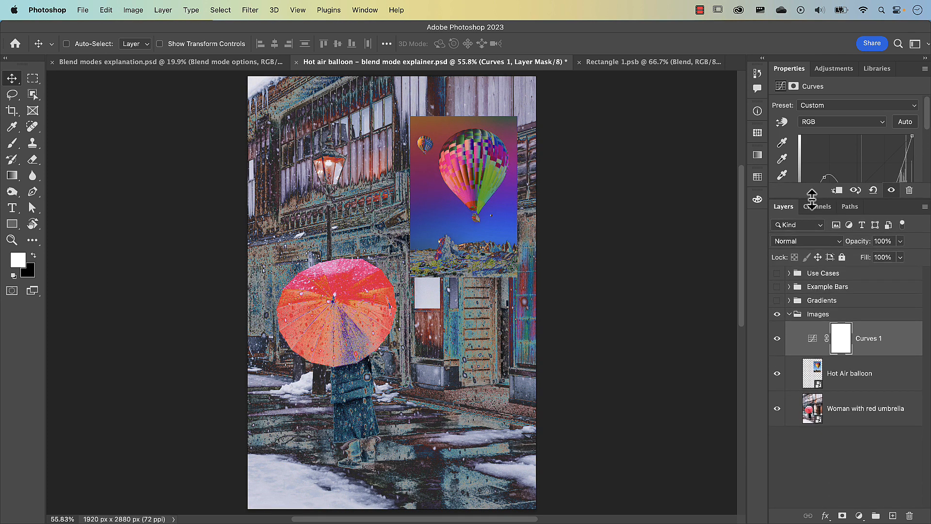
Group the Curves 1 and Hot Air balloon layers, and clip the Curves adjustment to the balloon layer inside the group.
{"action": "left_click", "coordinate": [815, 375], "text": "shift"}
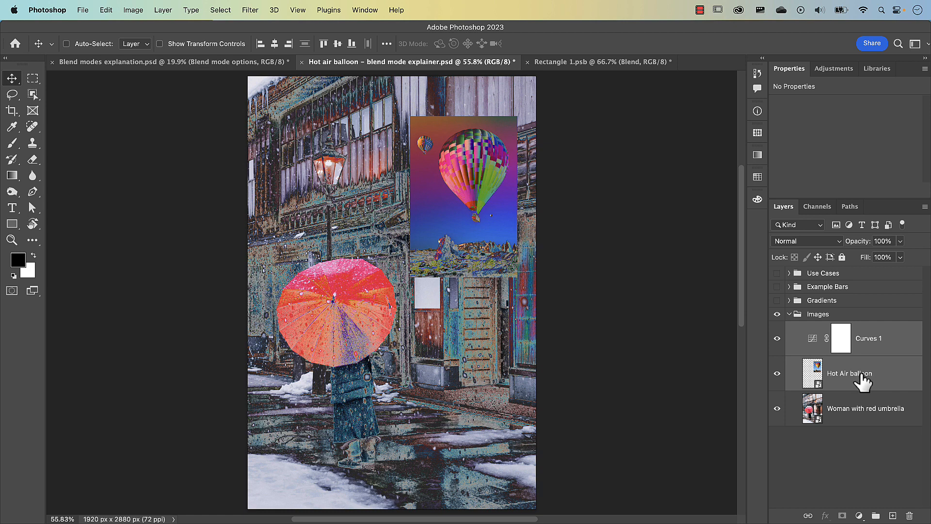
{"action": "key", "text": "super+g"}
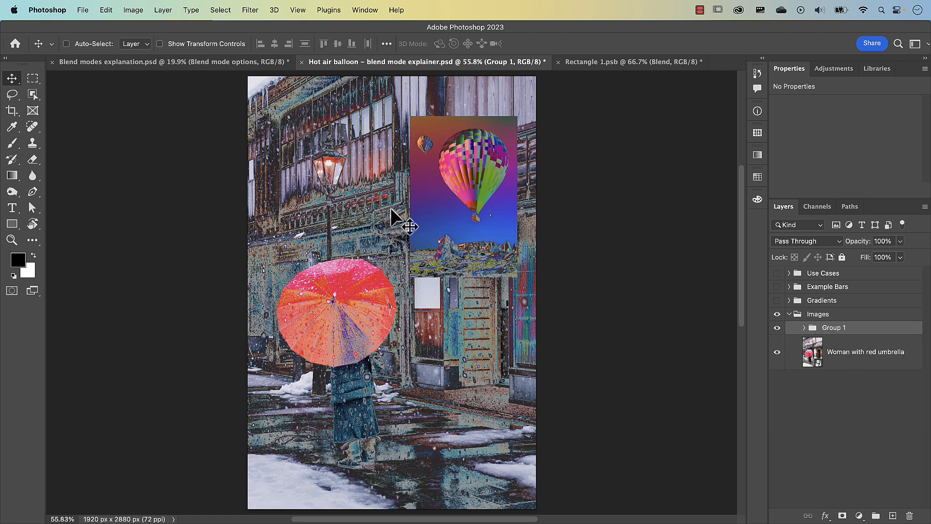
{"action": "left_click", "coordinate": [805, 328]}
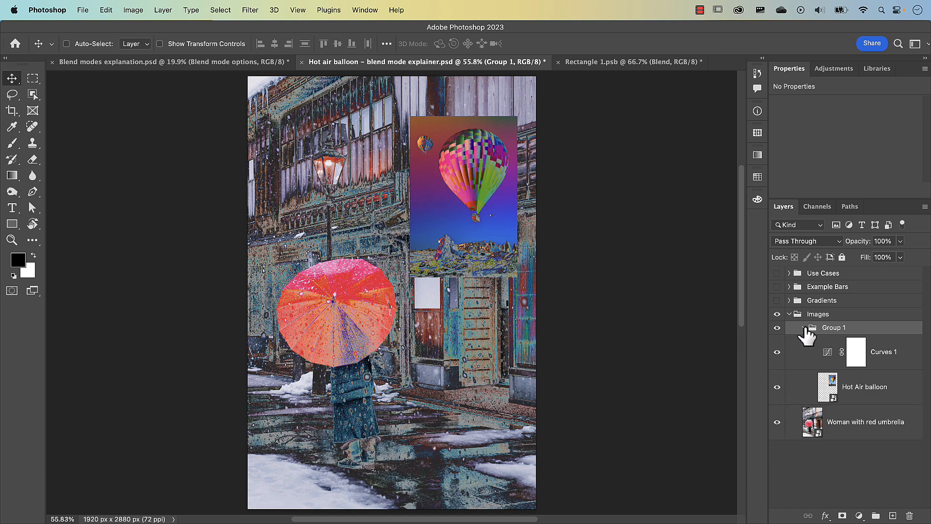
{"action": "left_click", "coordinate": [831, 369], "text": "alt"}
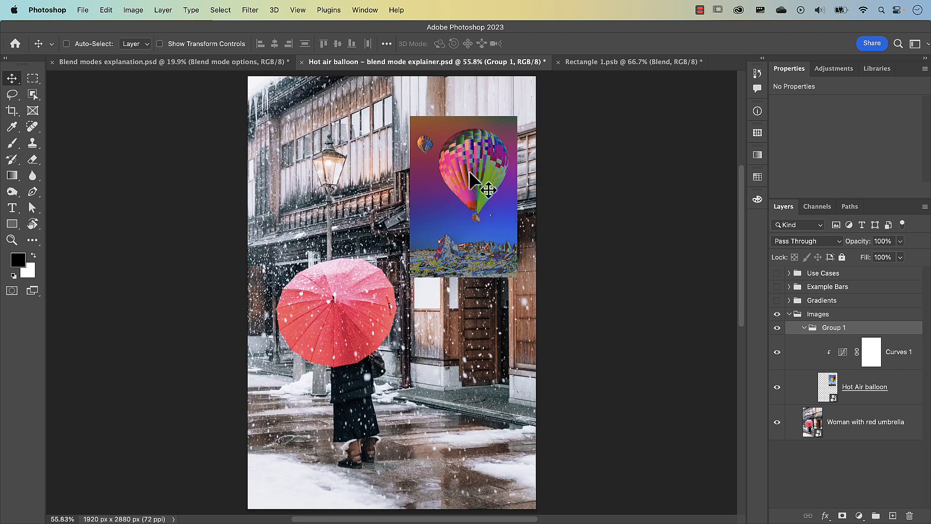
Add a Brightness/Contrast adjustment layer above Curves 1 with brightness 96.
{"action": "left_click", "coordinate": [846, 362]}
{"action": "left_click", "coordinate": [859, 516]}
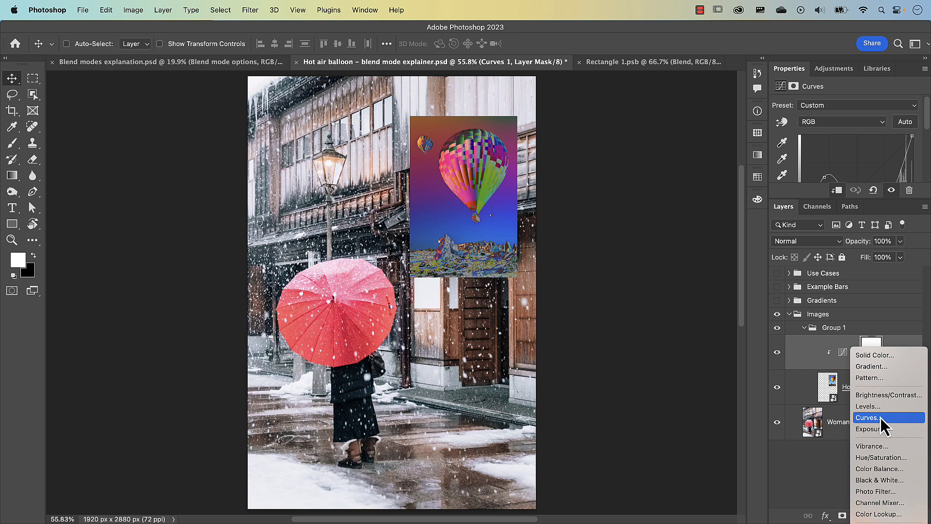
{"action": "left_click", "coordinate": [886, 396]}
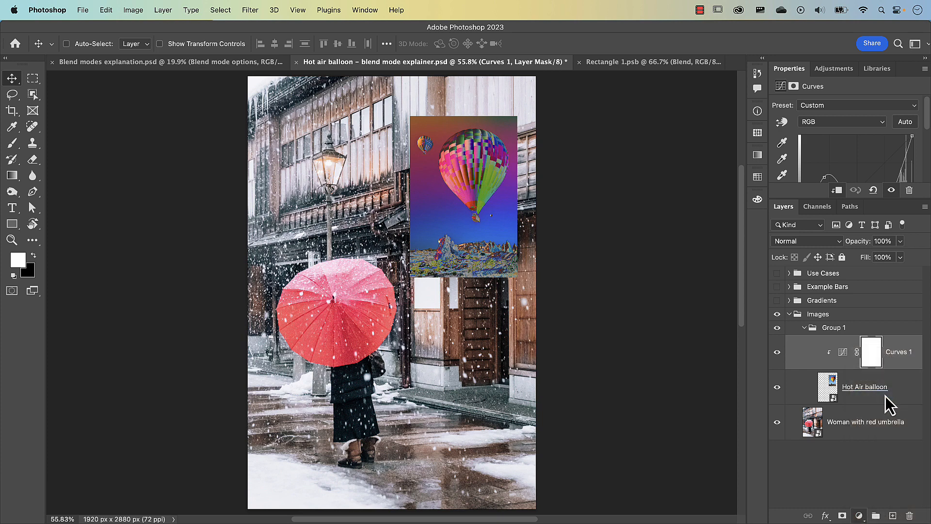
{"action": "left_click_drag", "start_coordinate": [847, 141], "coordinate": [889, 141]}
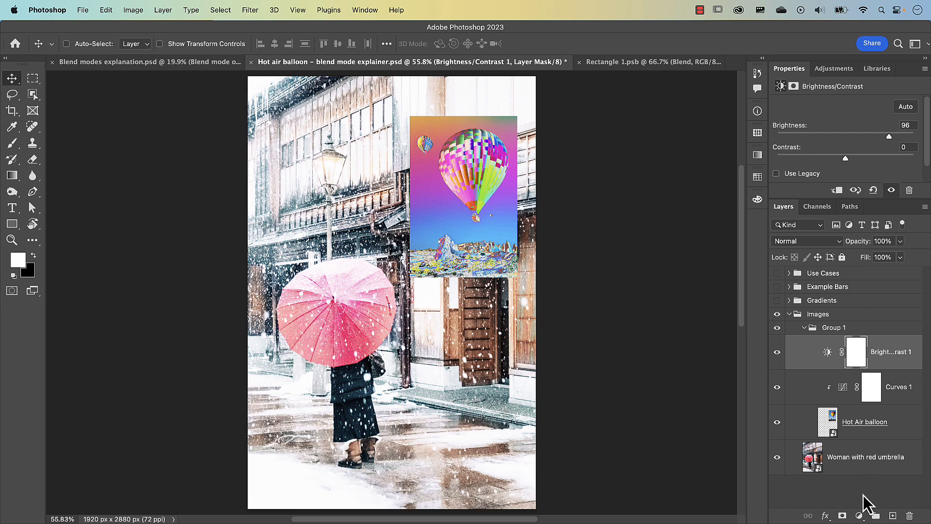
Add a Hue/Saturation adjustment with saturation +81, and clip it and the Brightness/Contrast adjustment to the Hot Air balloon layer.
{"action": "left_click", "coordinate": [859, 516]}
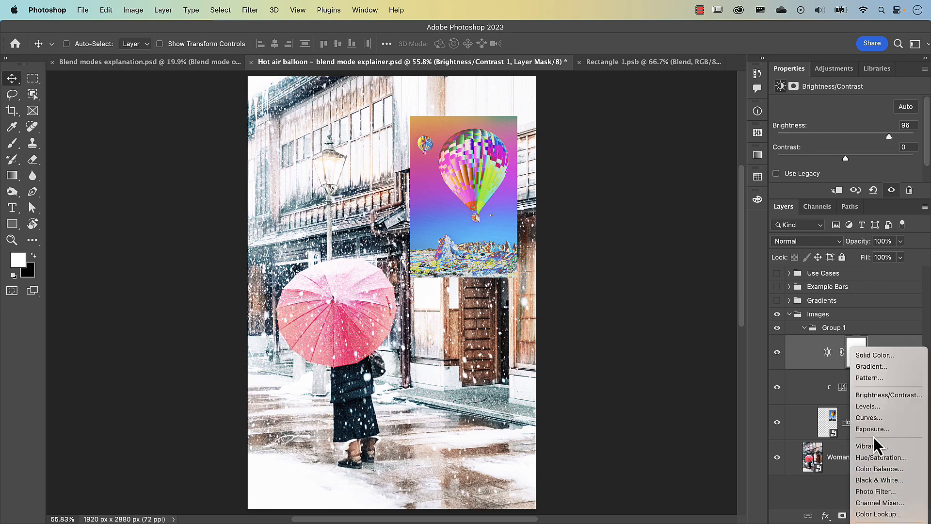
{"action": "left_click", "coordinate": [879, 457]}
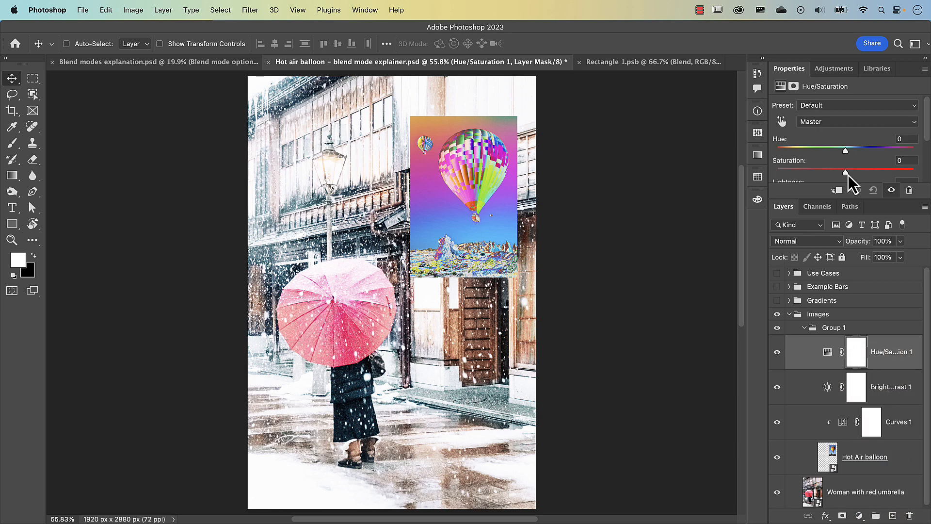
{"action": "left_click_drag", "start_coordinate": [847, 173], "coordinate": [901, 179]}
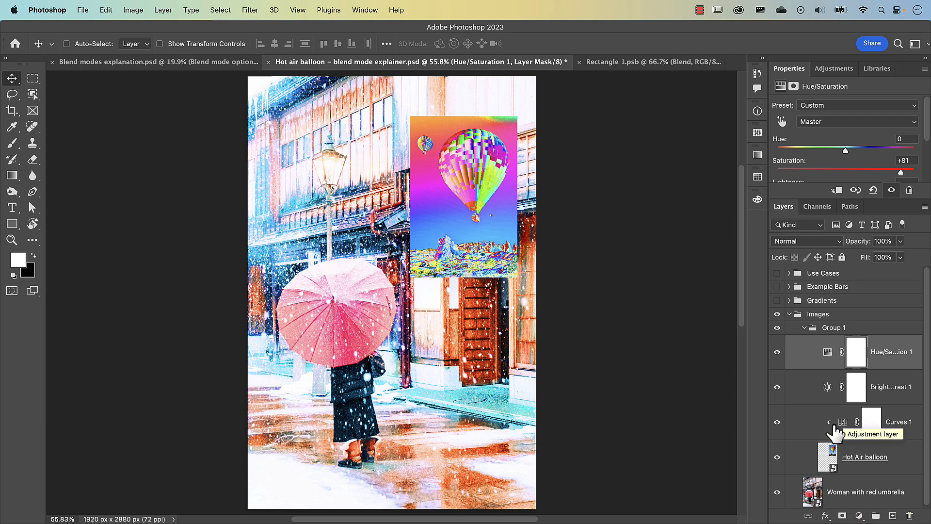
{"action": "left_click", "coordinate": [833, 401], "text": "alt"}
{"action": "left_click", "coordinate": [831, 366], "text": "alt"}
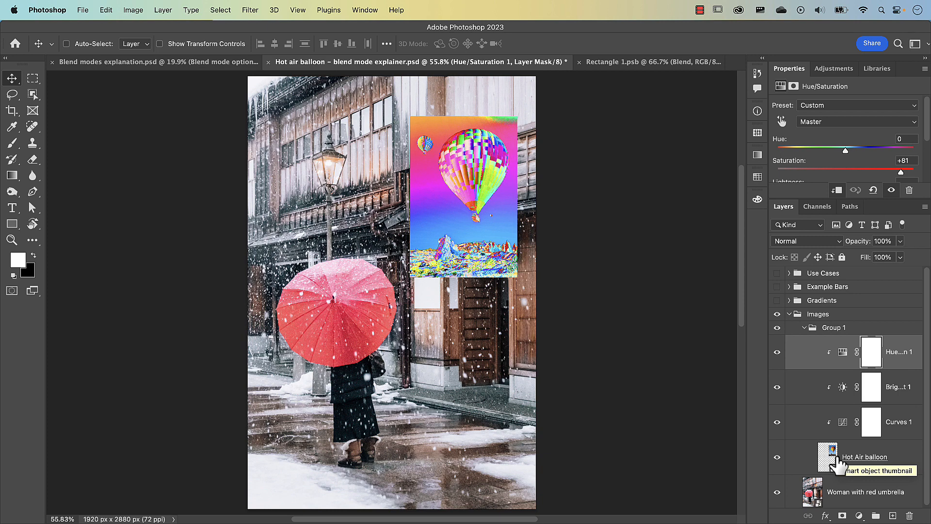
Change the blend mode of Group 1 from Pass Through to Normal.
{"action": "left_click", "coordinate": [839, 330]}
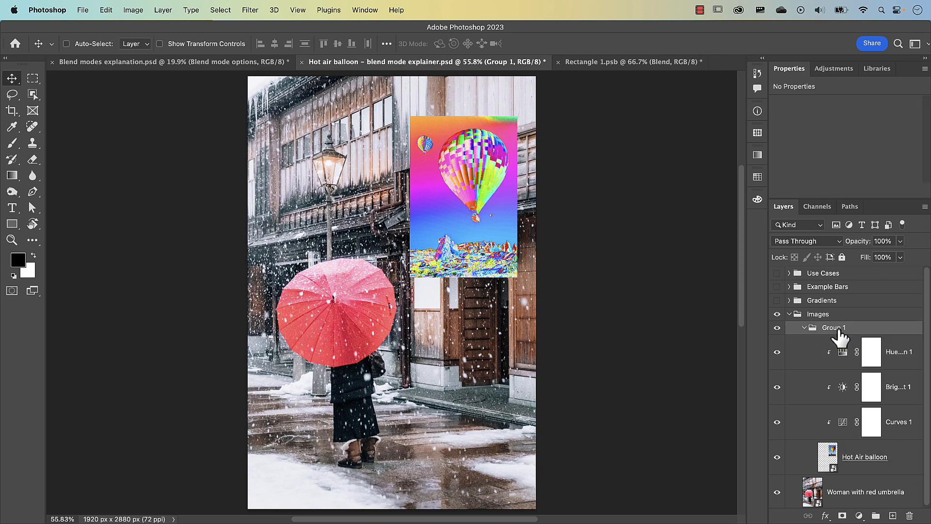
{"action": "left_click", "coordinate": [809, 247]}
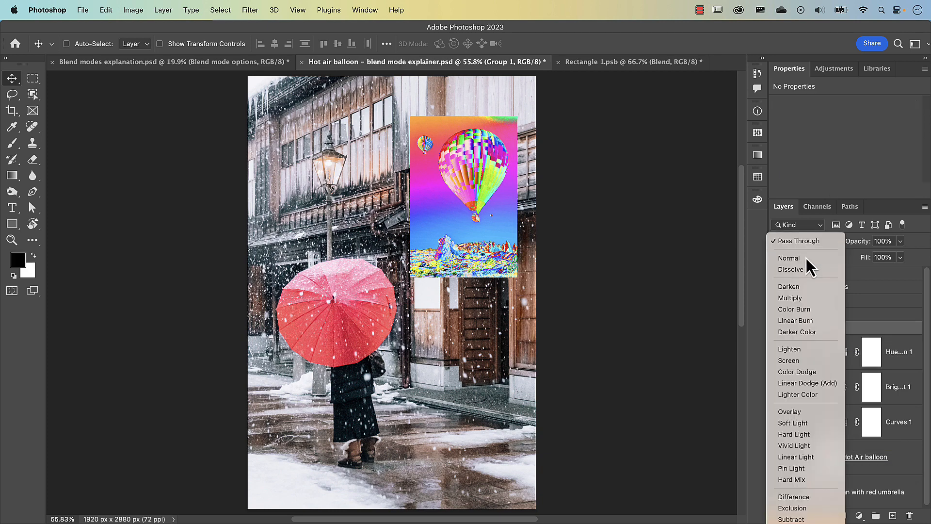
{"action": "left_click", "coordinate": [806, 258]}
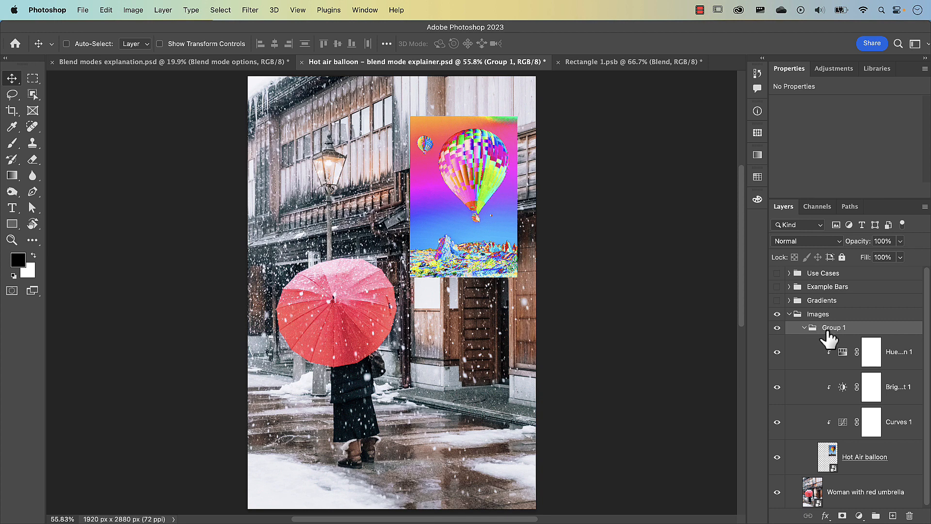
Release the clipping of the Curves, Brightness/Contrast and Hue/Saturation adjustments inside Group 1, and select the group.
{"action": "left_click_drag", "start_coordinate": [828, 387], "coordinate": [827, 431]}
{"action": "left_click", "coordinate": [827, 430], "text": "alt"}
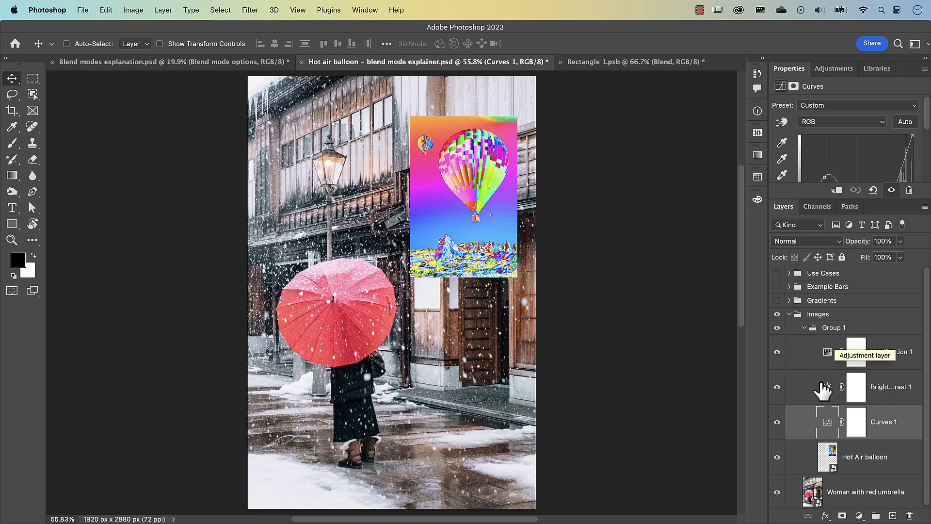
{"action": "left_click", "coordinate": [833, 331]}
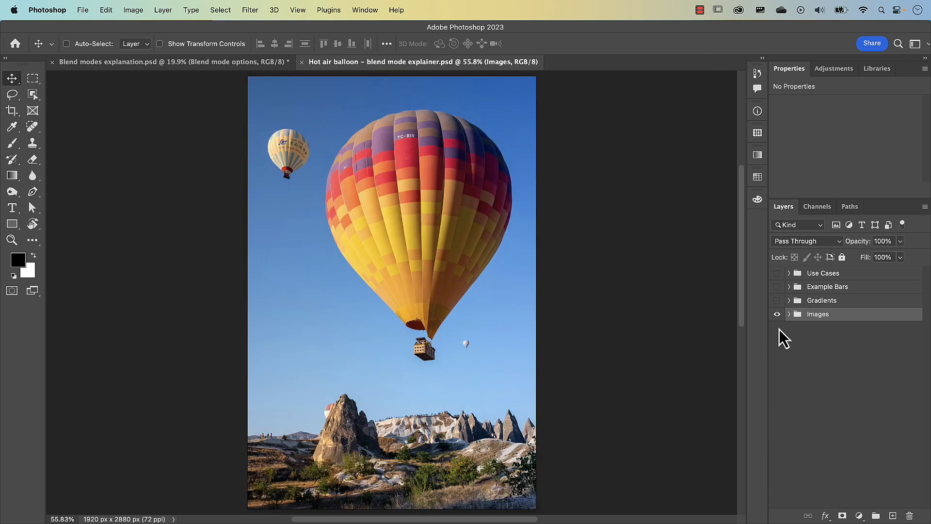
Select the Hot Air balloon layer in the Images group, lower its opacity to 20% to reveal the layer below, and restore it to 100%.
{"action": "left_click", "coordinate": [790, 315]}
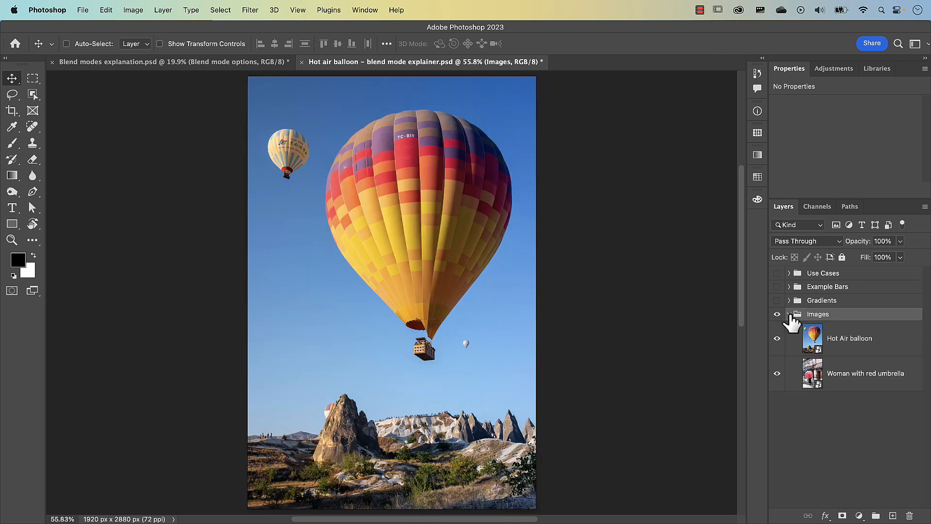
{"action": "left_click", "coordinate": [813, 339]}
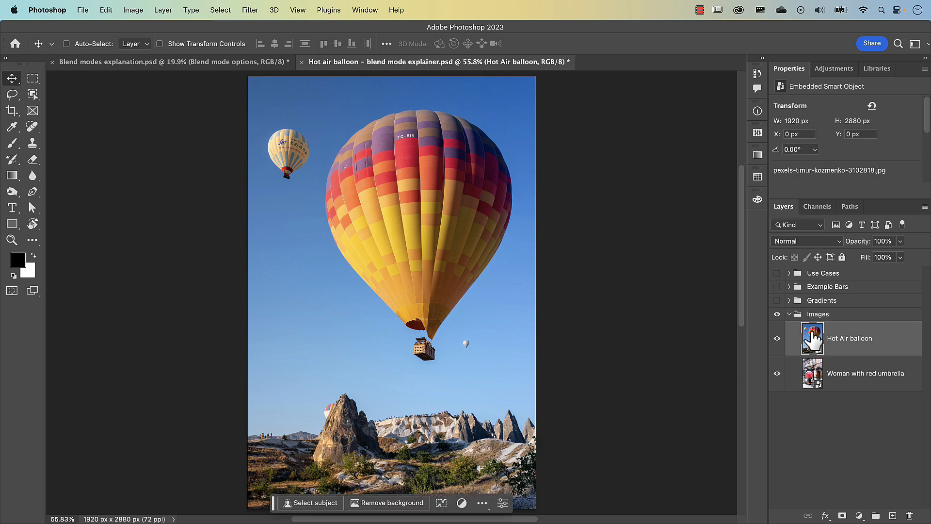
{"action": "left_click", "coordinate": [840, 242]}
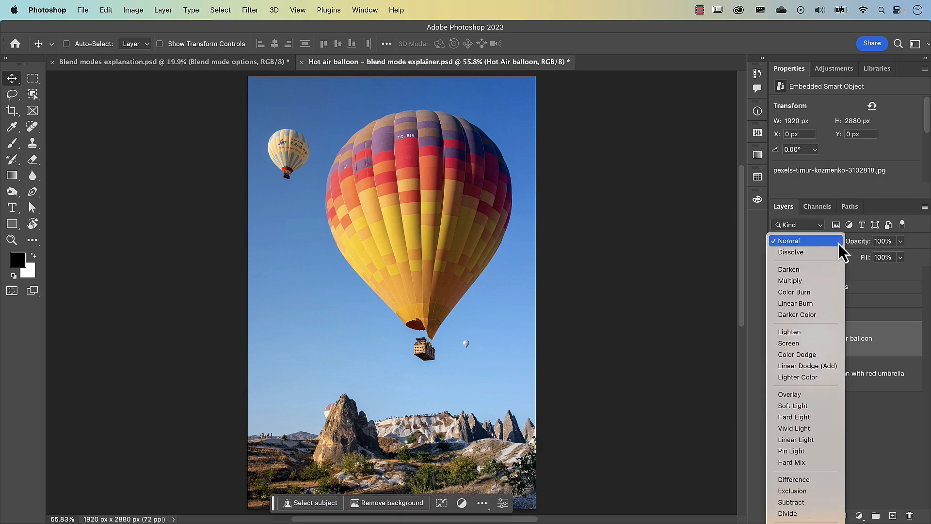
{"action": "left_click", "coordinate": [836, 243]}
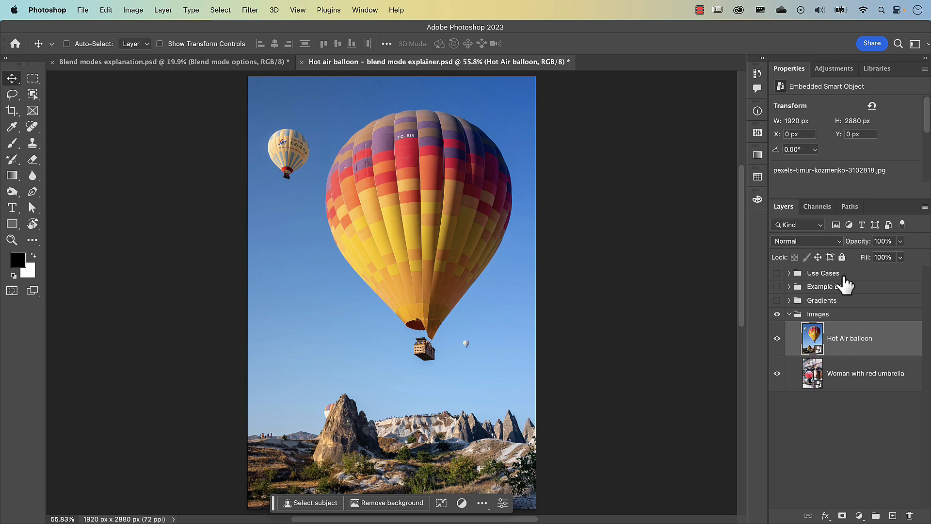
{"action": "left_click_drag", "start_coordinate": [865, 249], "coordinate": [900, 263]}
{"action": "left_click", "coordinate": [869, 265]}
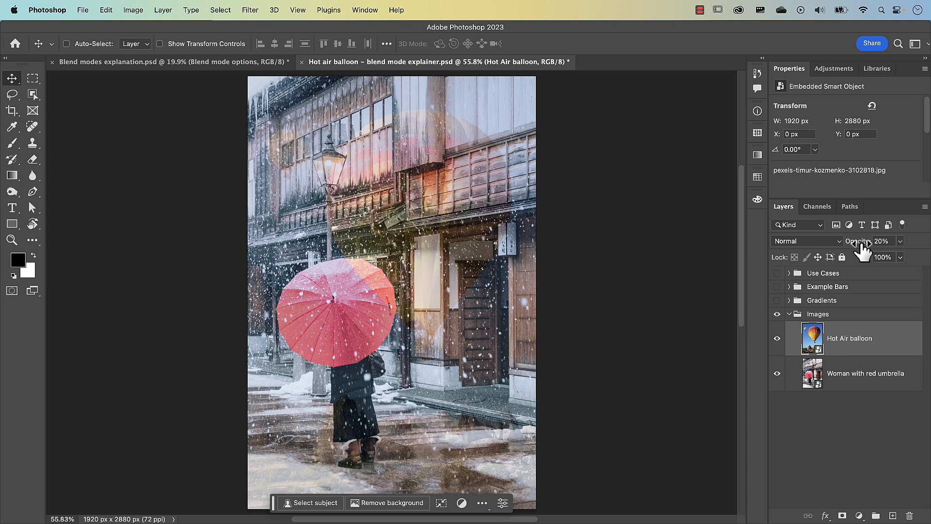
{"action": "mouse_move", "coordinate": [867, 258]}
{"action": "left_mouse_down"}
{"action": "mouse_move", "coordinate": [849, 258]}
{"action": "mouse_move", "coordinate": [880, 258]}
{"action": "left_mouse_up"}
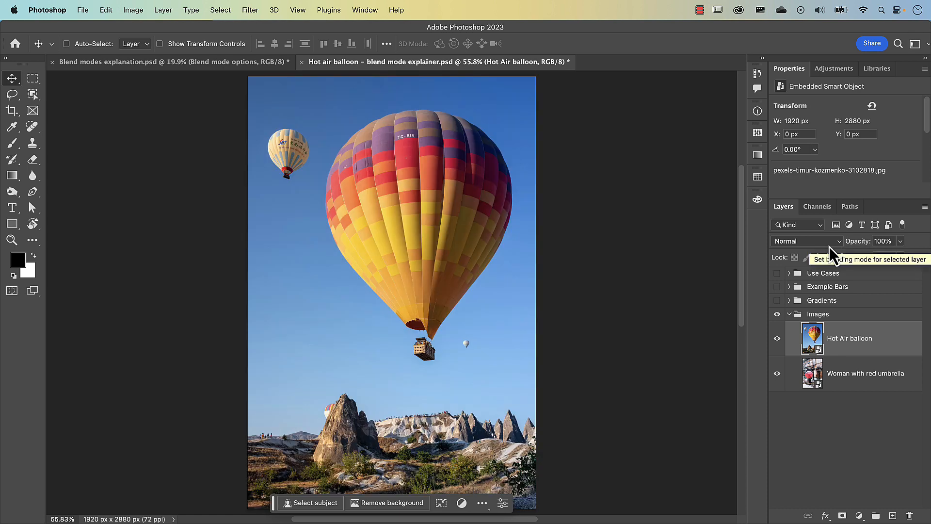
Set the Hot Air balloon layer's blend mode to Dissolve and reduce its opacity to 73%.
{"action": "left_click", "coordinate": [829, 246]}
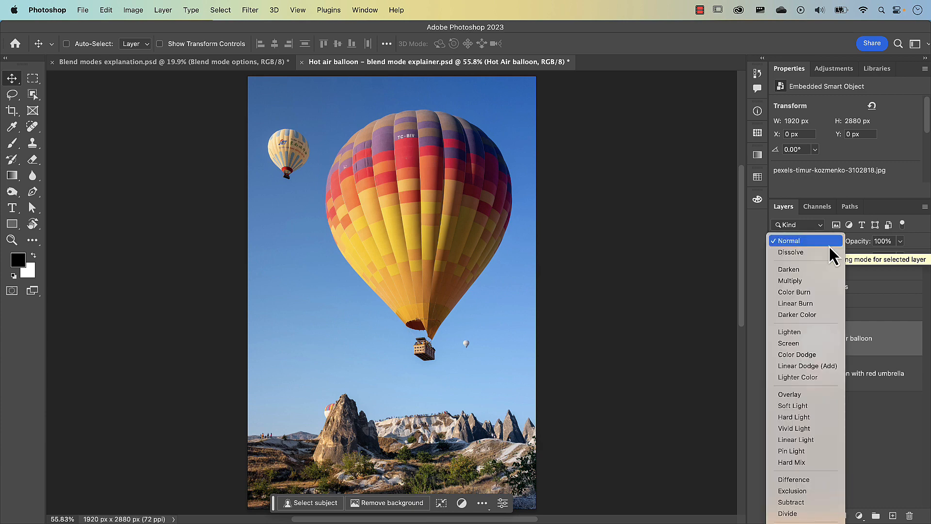
{"action": "left_click", "coordinate": [824, 255]}
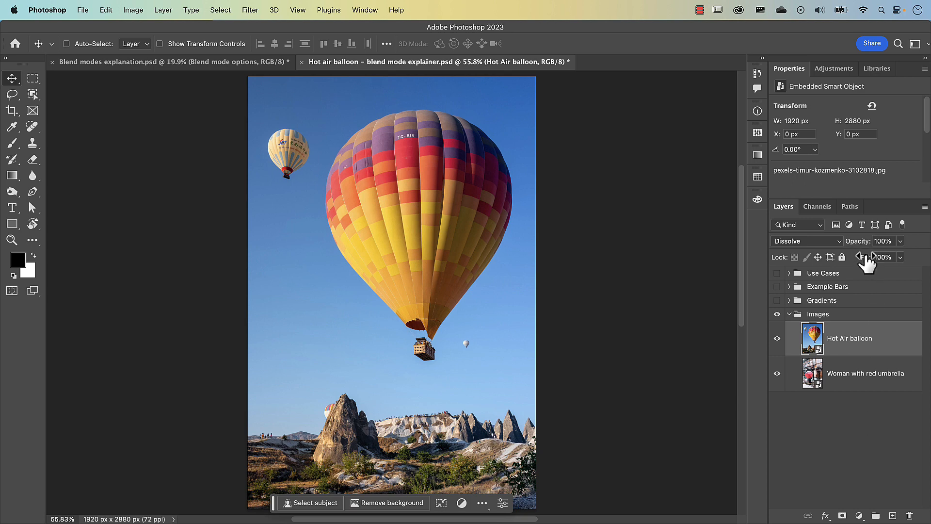
{"action": "mouse_move", "coordinate": [864, 251]}
{"action": "left_mouse_down"}
{"action": "mouse_move", "coordinate": [857, 246]}
{"action": "mouse_move", "coordinate": [863, 251]}
{"action": "left_mouse_up"}
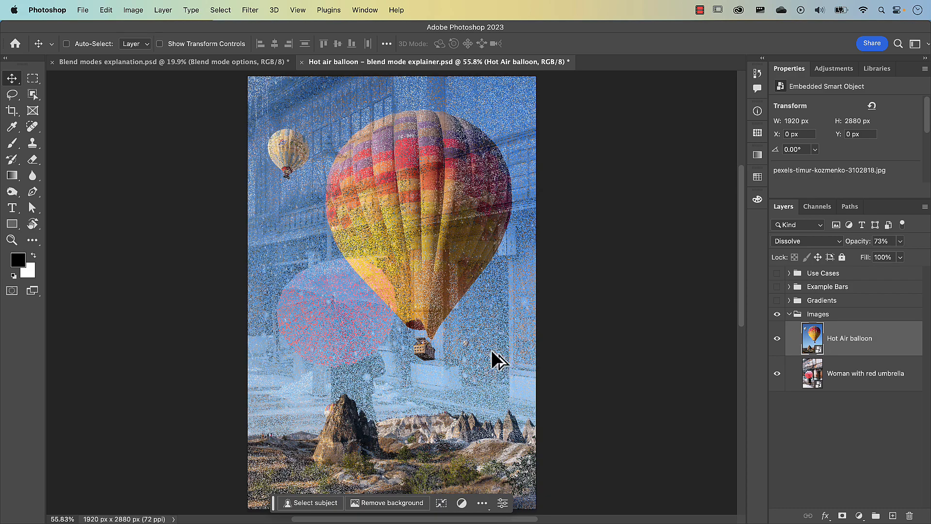
{"action": "scroll", "coordinate": [491, 350], "scroll_direction": "up", "scroll_amount": 6}
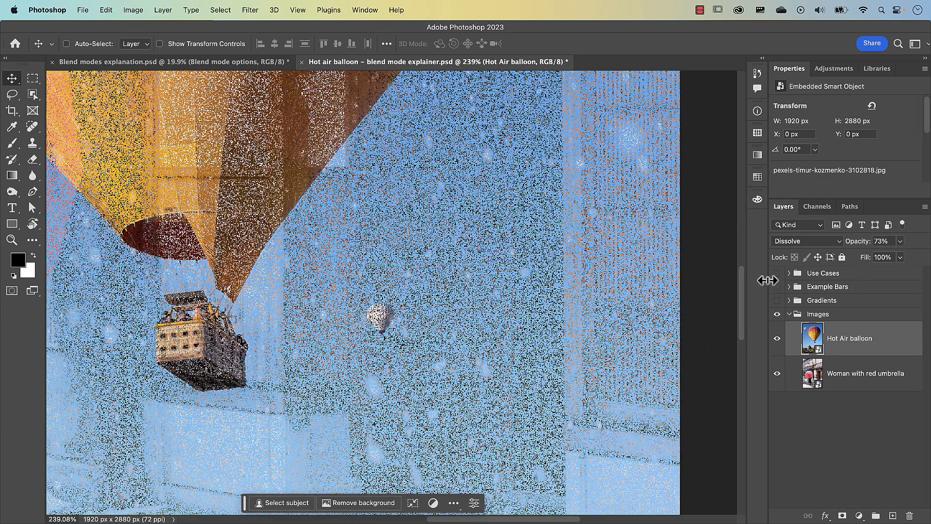
Reduce the Hot Air balloon layer's opacity to 48%, inspect the dissolved pixels up close, and fit the whole image in view.
{"action": "left_click_drag", "start_coordinate": [863, 250], "coordinate": [857, 250]}
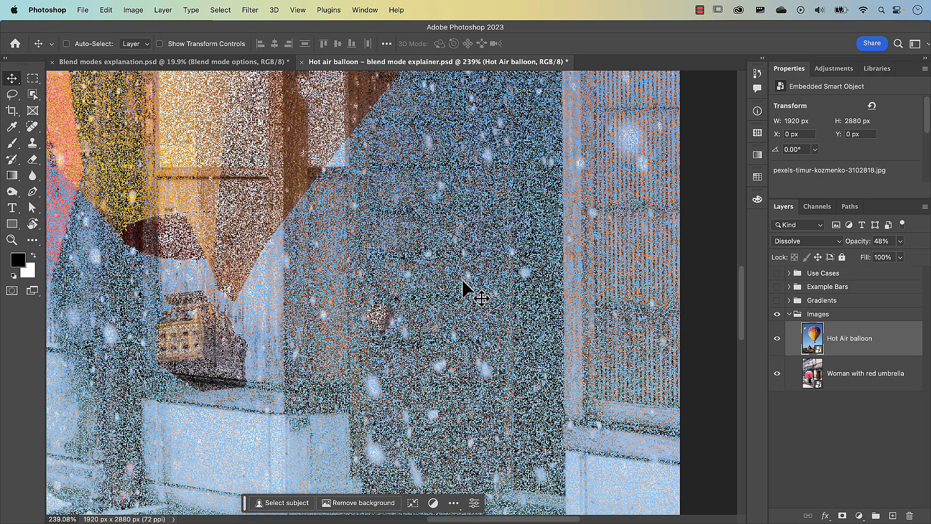
{"action": "scroll", "coordinate": [463, 282], "scroll_direction": "up", "scroll_amount": 10}
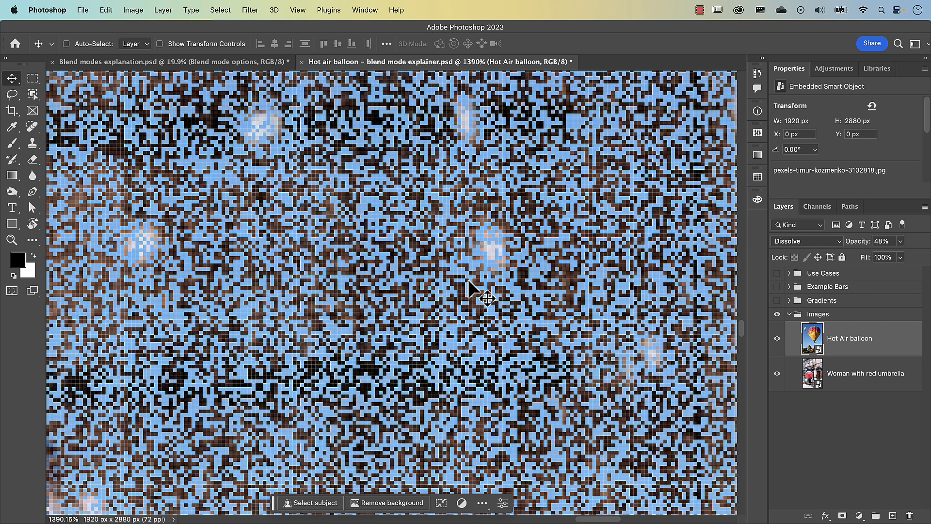
{"action": "key", "text": "super+0"}
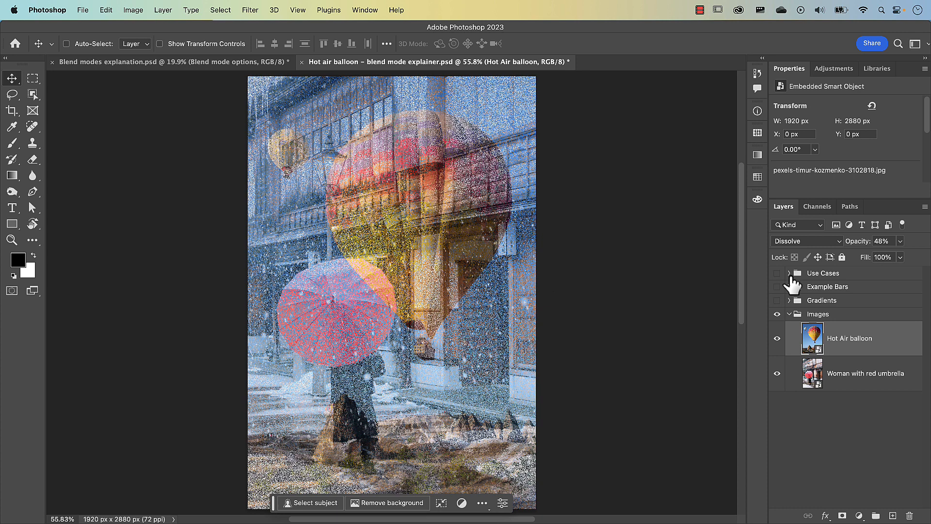
Expand the Use Cases group, show its Dissolve group in place of the images, and expand that group.
{"action": "left_click", "coordinate": [789, 274]}
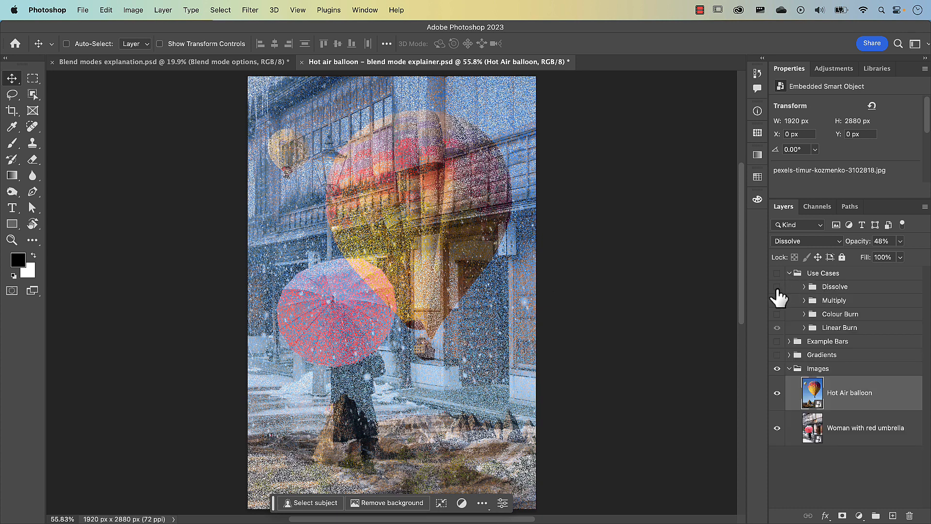
{"action": "left_click", "coordinate": [777, 287]}
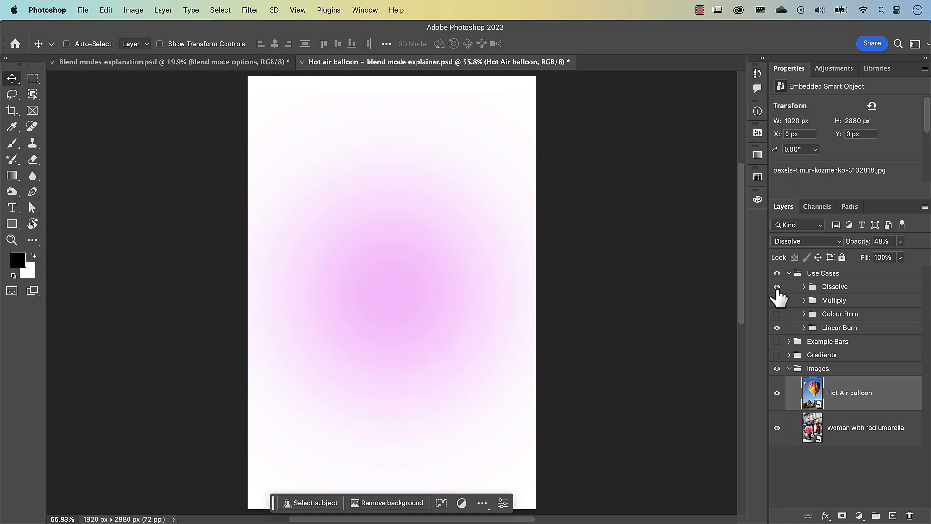
{"action": "left_click", "coordinate": [796, 287]}
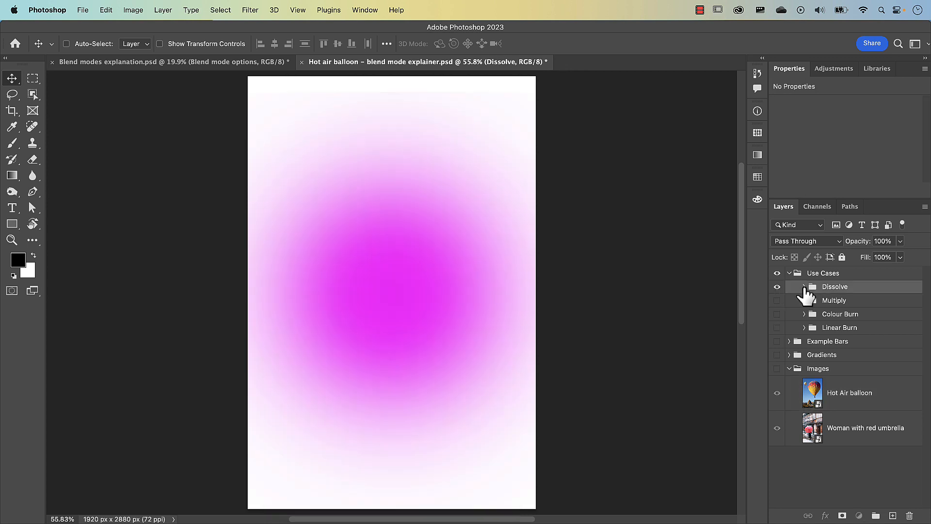
{"action": "left_click", "coordinate": [804, 286]}
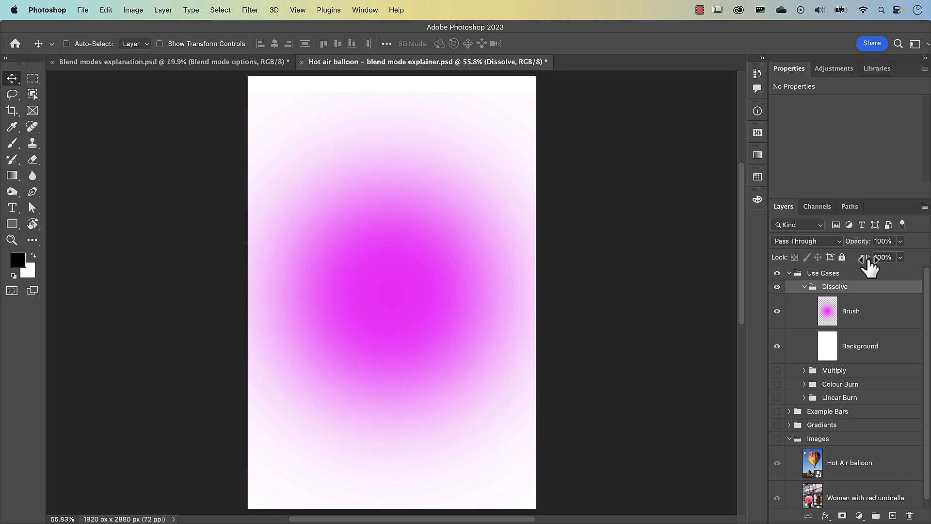
Set the blend mode of the Brush layer in the Dissolve group to Dissolve.
{"action": "left_click", "coordinate": [835, 315]}
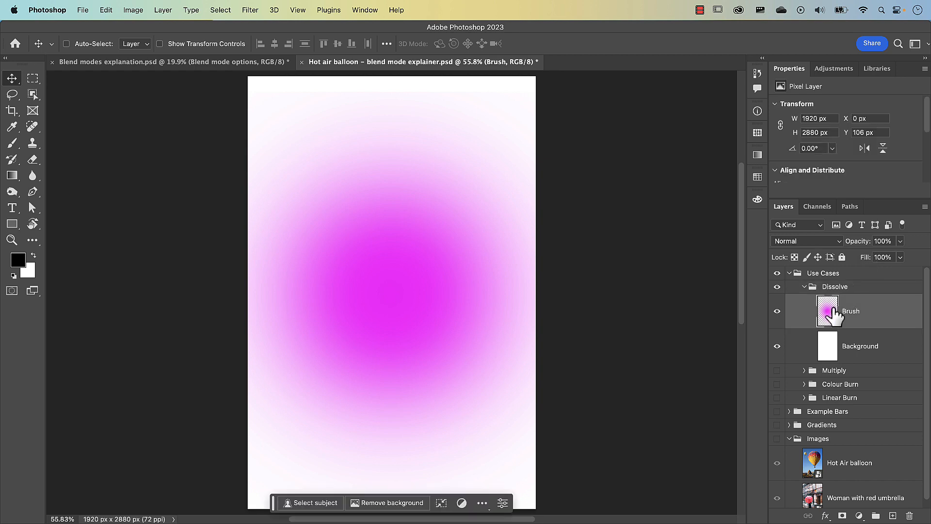
{"action": "left_click", "coordinate": [820, 242]}
{"action": "left_click", "coordinate": [821, 252]}
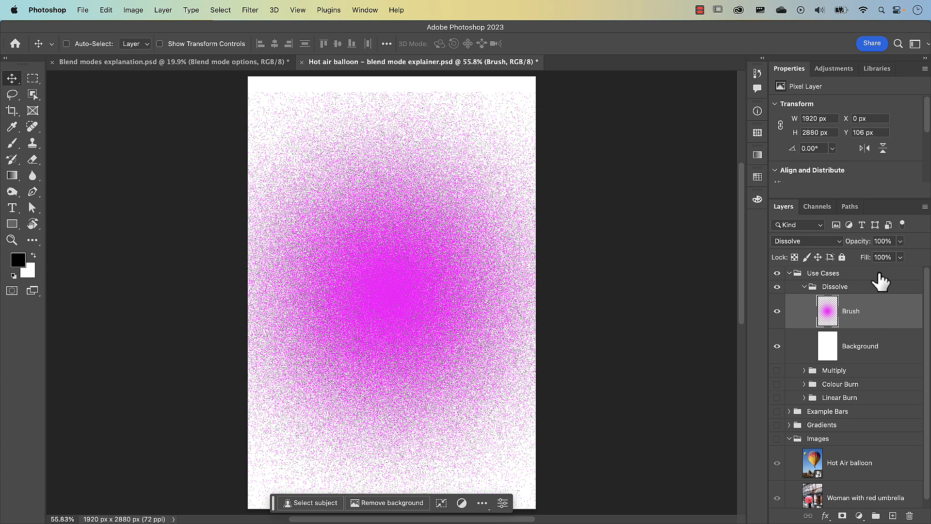
Add a new layer above the Brush layer and enlarge the soft Brush tool to about 997 px.
{"action": "left_click", "coordinate": [893, 516]}
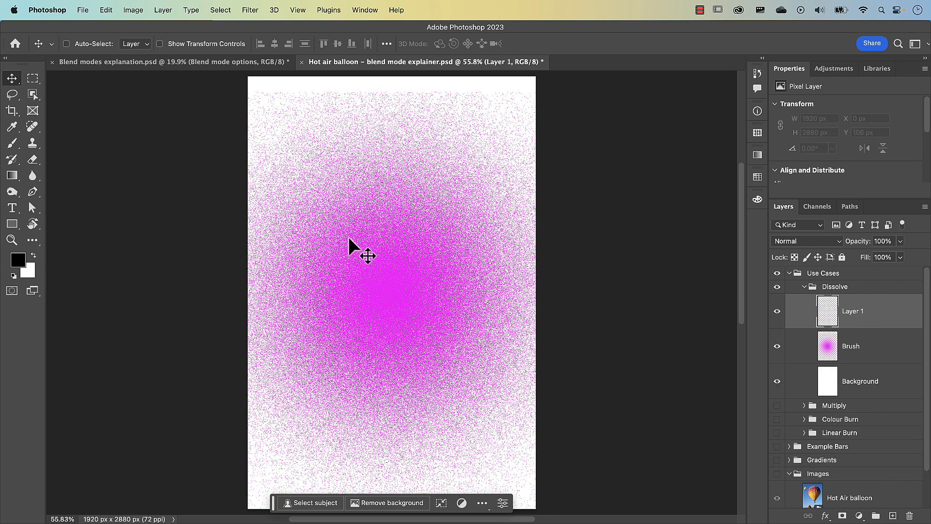
{"action": "key", "text": "b"}
{"action": "mouse_move", "coordinate": [349, 238]}
{"action": "left_mouse_down"}
{"action": "mouse_move", "coordinate": [436, 258]}
{"action": "mouse_move", "coordinate": [468, 230]}
{"action": "mouse_move", "coordinate": [463, 46]}
{"action": "left_mouse_up"}
{"action": "mouse_move", "coordinate": [406, 323]}
{"action": "left_mouse_down"}
{"action": "mouse_move", "coordinate": [413, 326]}
{"action": "mouse_move", "coordinate": [436, 224]}
{"action": "left_mouse_up"}
Set the foreground colour to lime green, c6ff00.
{"action": "left_click", "coordinate": [18, 261]}
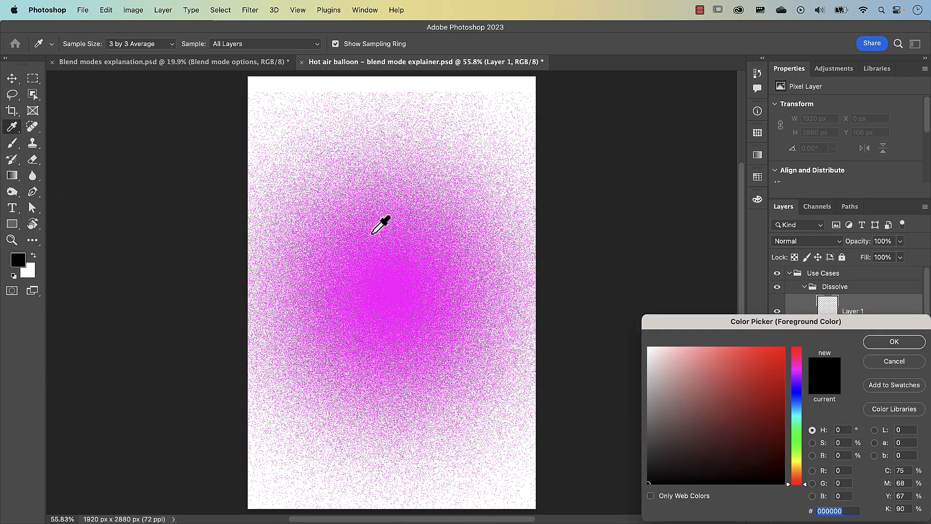
{"action": "left_click_drag", "start_coordinate": [738, 318], "coordinate": [442, 153]}
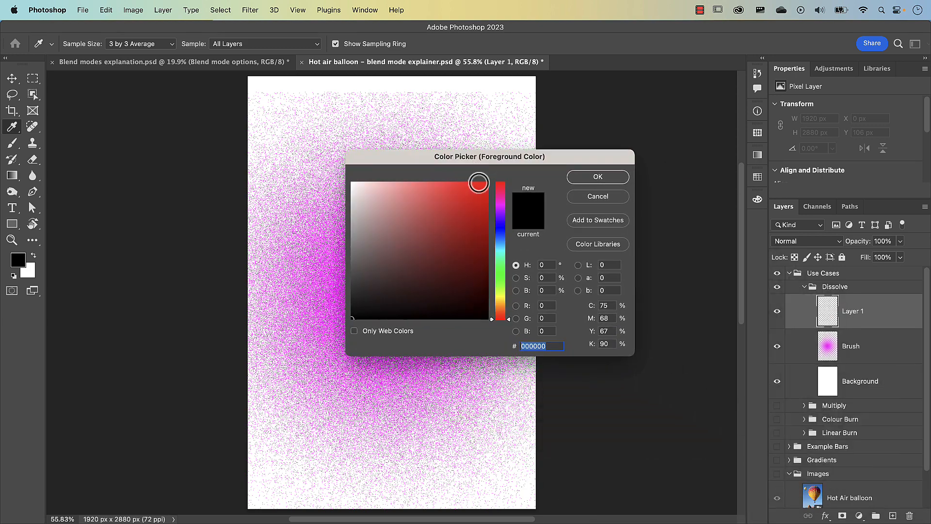
{"action": "left_click", "coordinate": [503, 291]}
{"action": "left_click_drag", "start_coordinate": [468, 215], "coordinate": [488, 154]}
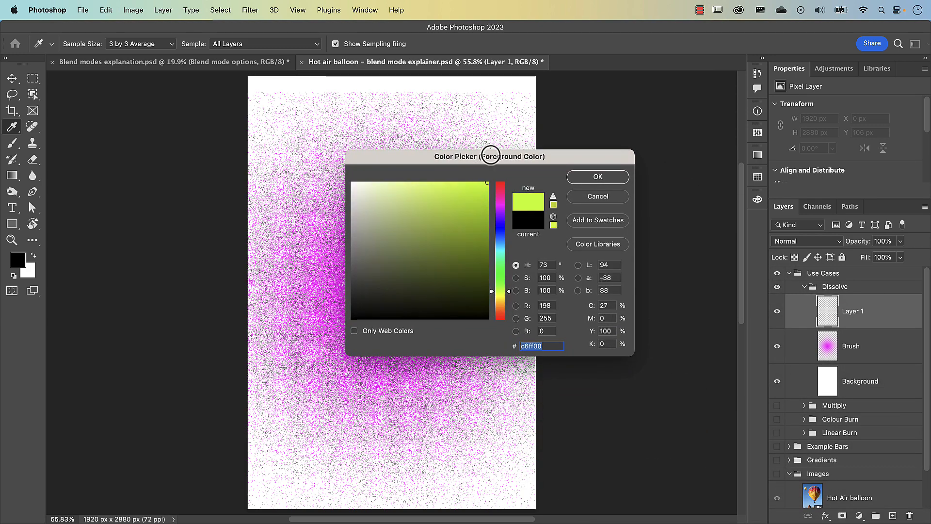
{"action": "left_click", "coordinate": [598, 178]}
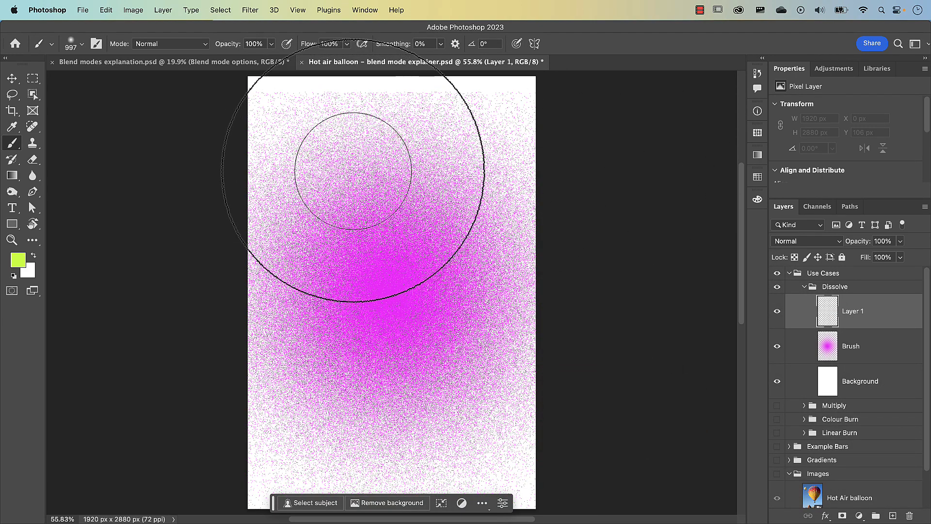
Paint a large S-shaped lime stroke on the new layer, and set the layer to Dissolve at 75% opacity.
{"action": "mouse_move", "coordinate": [337, 162]}
{"action": "left_mouse_down"}
{"action": "mouse_move", "coordinate": [339, 181]}
{"action": "mouse_move", "coordinate": [428, 322]}
{"action": "mouse_move", "coordinate": [404, 378]}
{"action": "mouse_move", "coordinate": [349, 395]}
{"action": "left_mouse_up"}
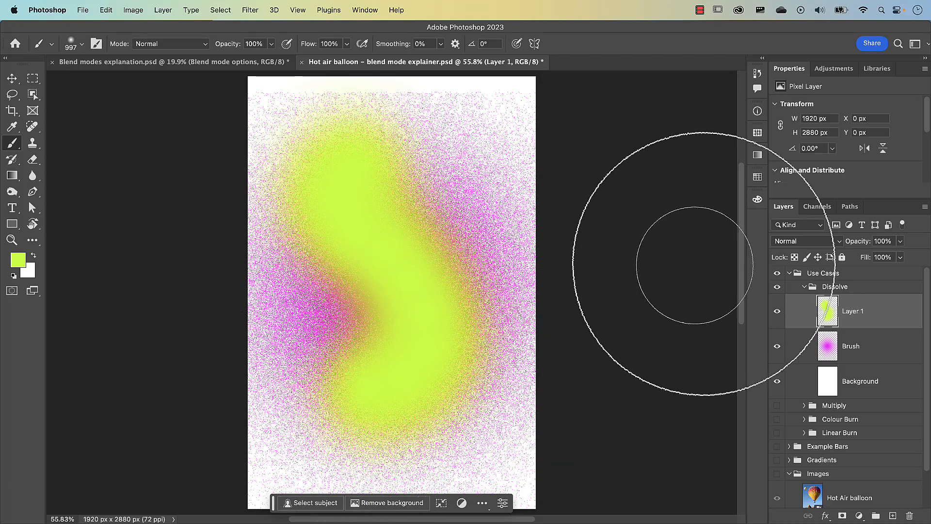
{"action": "left_click", "coordinate": [800, 242]}
{"action": "left_click", "coordinate": [801, 252]}
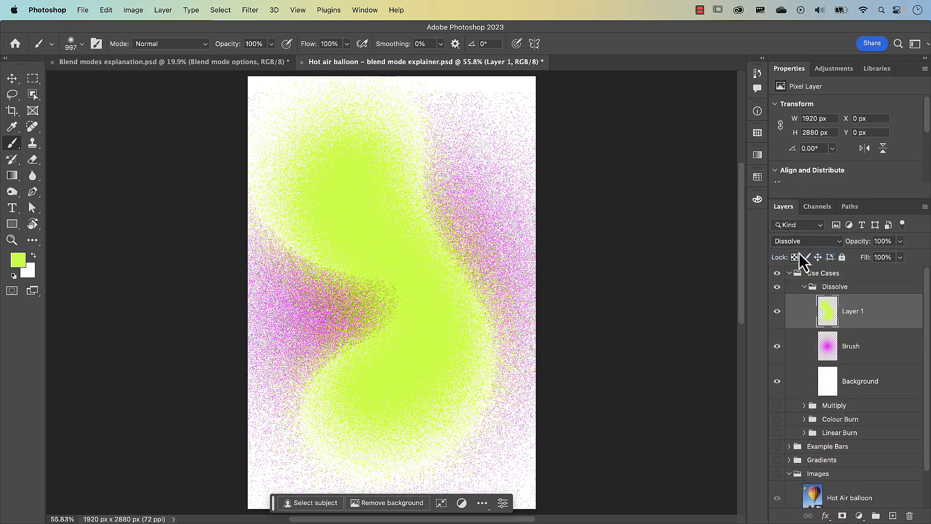
{"action": "left_click_drag", "start_coordinate": [859, 249], "coordinate": [858, 249]}
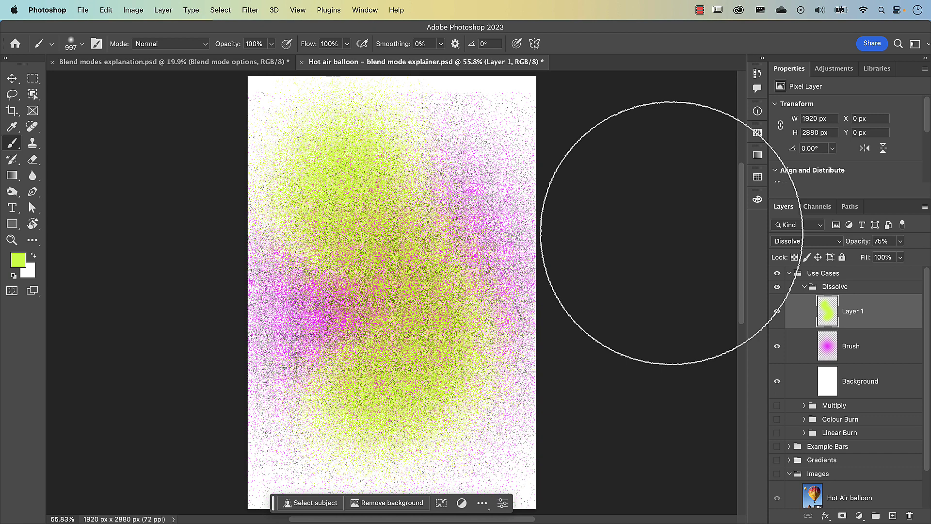
{"action": "left_click", "coordinate": [824, 245]}
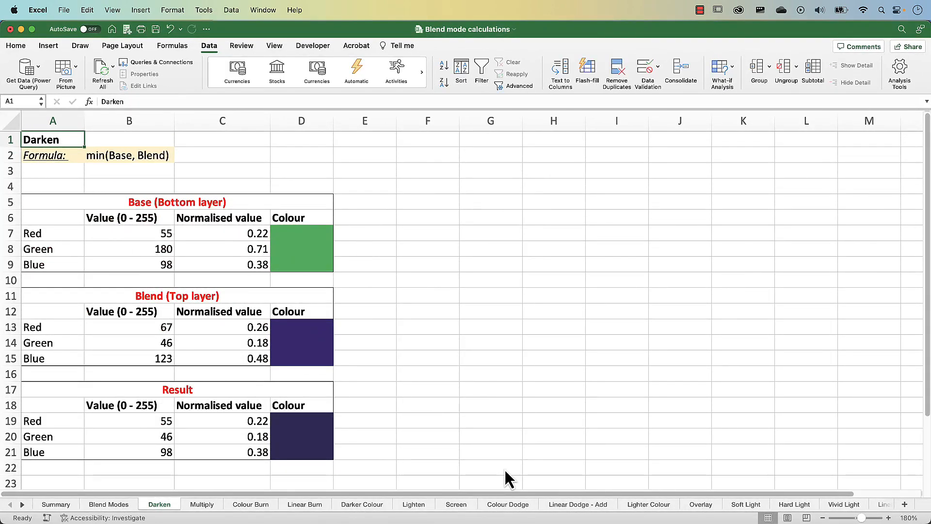
In the Excel workbook's Darken sheet, examine the blend formula, the base layer's RGB values and the blend layer's red value.
{"action": "left_click", "coordinate": [99, 159]}
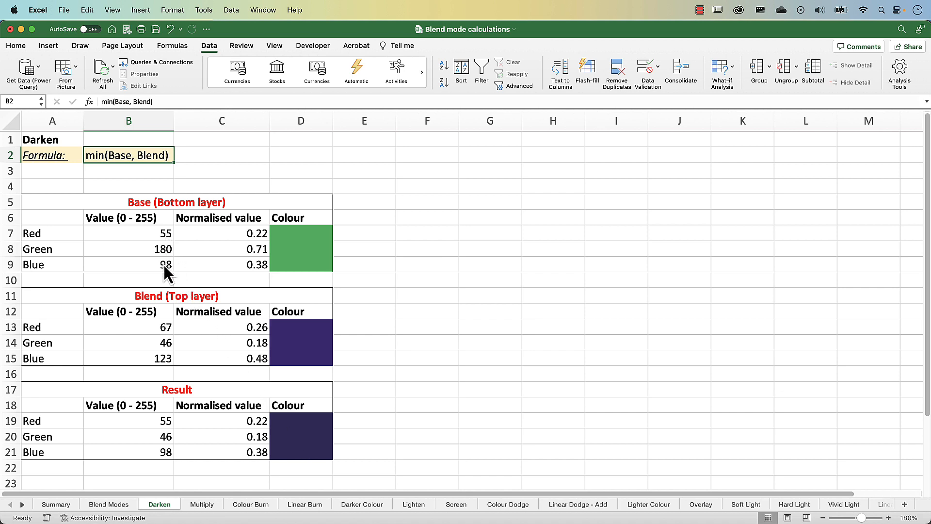
{"action": "left_click_drag", "start_coordinate": [165, 238], "coordinate": [165, 265]}
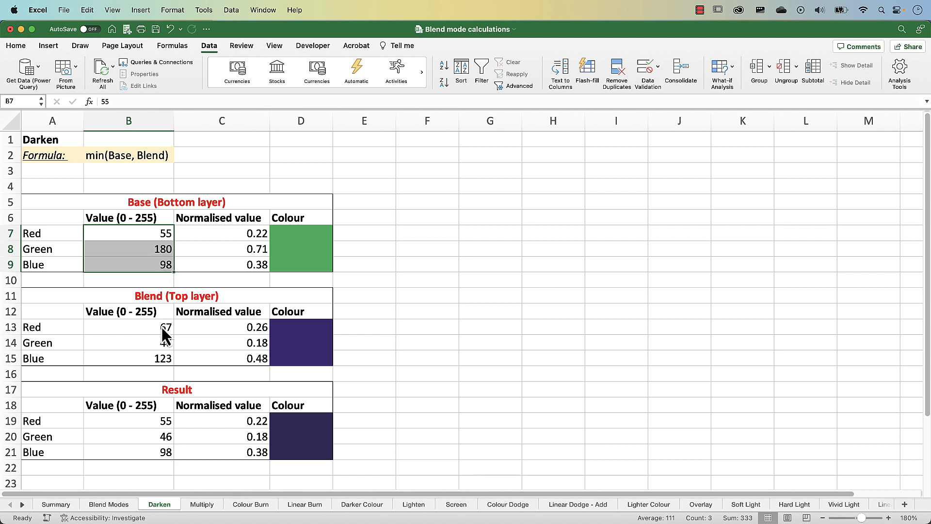
{"action": "mouse_move", "coordinate": [163, 330]}
{"action": "left_mouse_down"}
{"action": "mouse_move", "coordinate": [160, 362]}
{"action": "mouse_move", "coordinate": [161, 329]}
{"action": "left_mouse_up"}
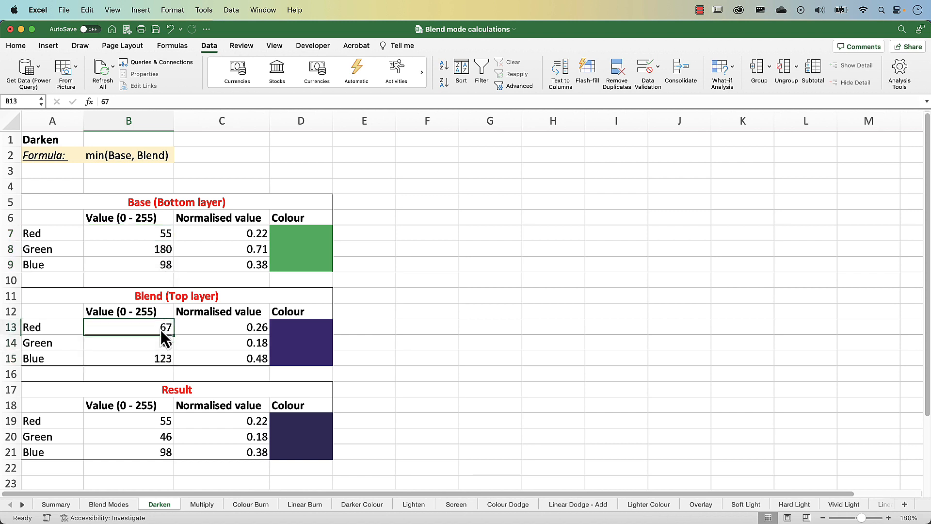
Try 167 as the blend layer's red value to compare the resulting colour, and restore it to 67.
{"action": "double_click", "coordinate": [161, 330]}
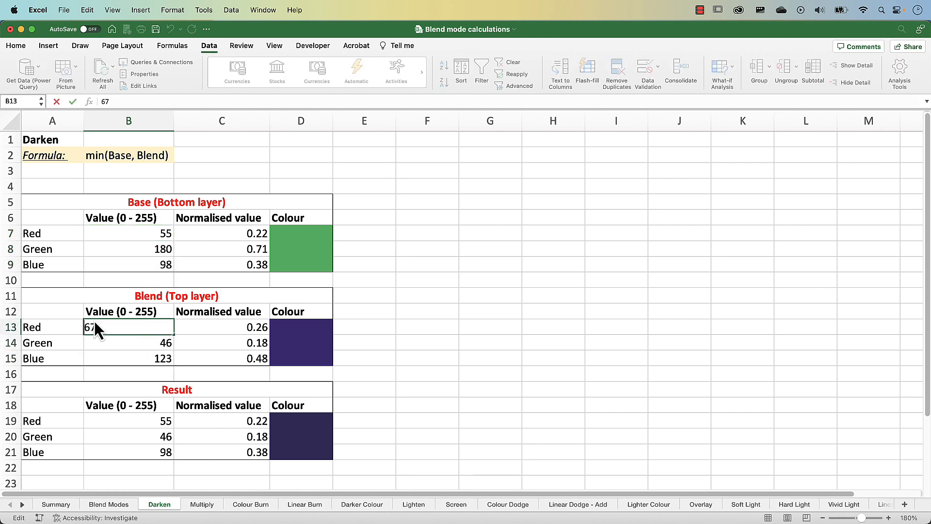
{"action": "type", "text": "1"}
{"action": "key", "text": "Return"}
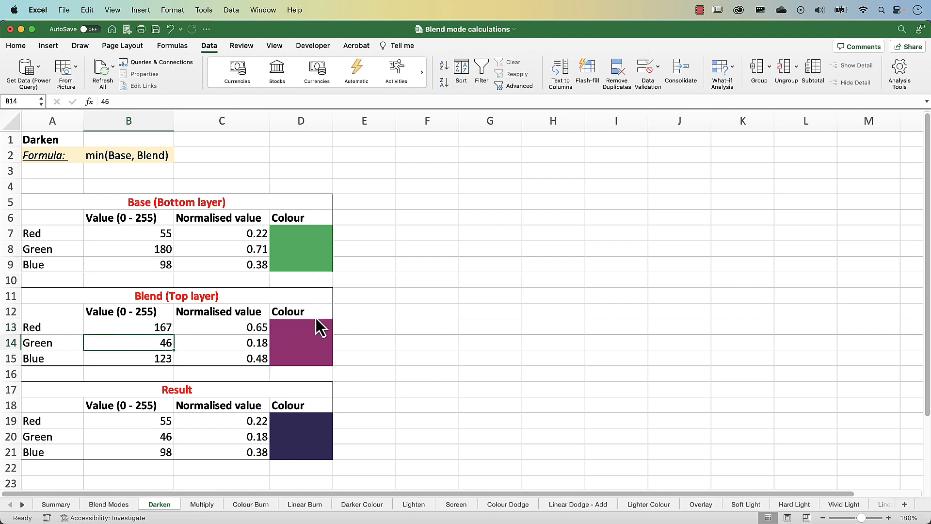
{"action": "double_click", "coordinate": [158, 328]}
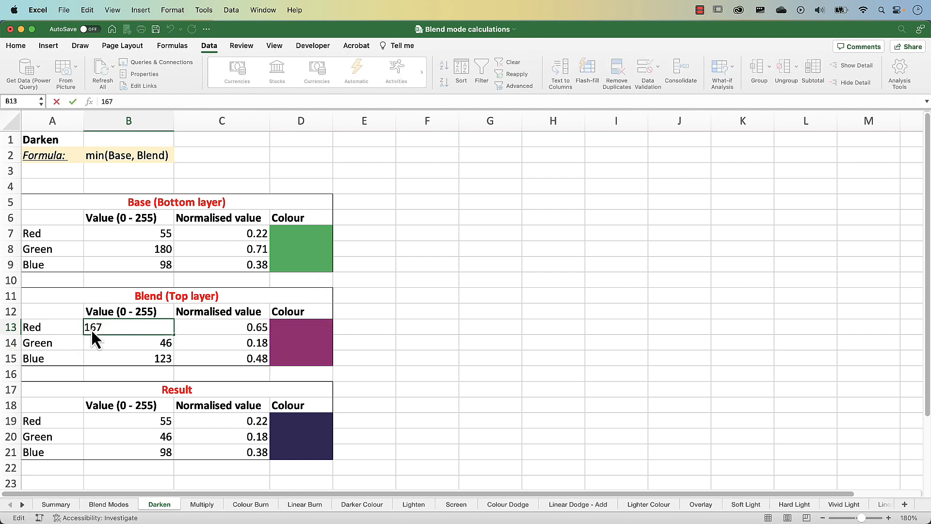
{"action": "key", "text": "BackSpace"}
{"action": "key", "text": "Return"}
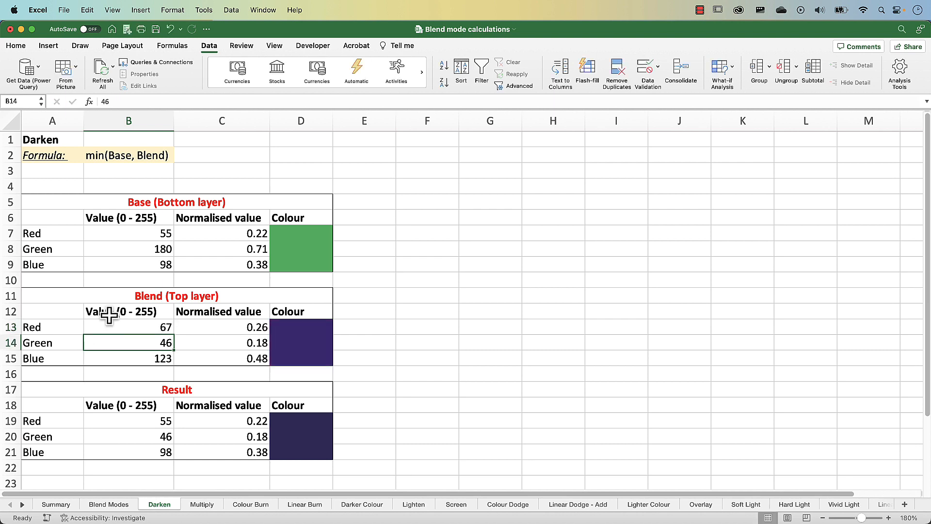
Highlight the whole Normalised value column to review it, and clear the selection.
{"action": "left_click", "coordinate": [233, 124]}
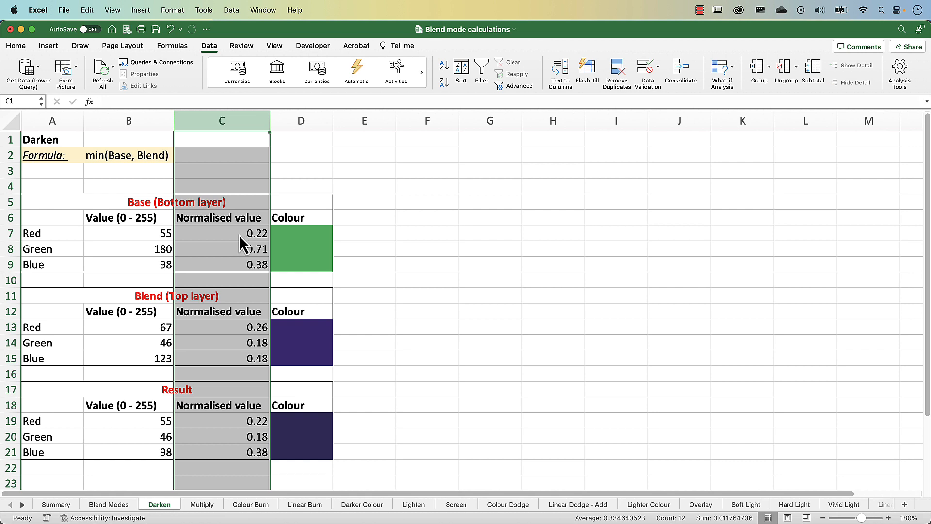
{"action": "left_click", "coordinate": [231, 187]}
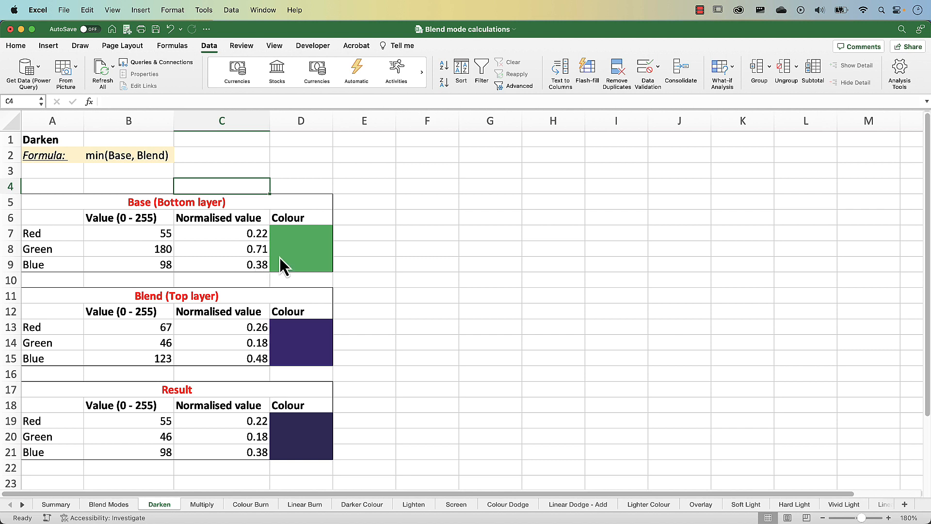
Enter the formulas =2^8 in cell F6 and =2^16 in cell F7.
{"action": "left_click", "coordinate": [432, 217]}
{"action": "type", "text": "="}
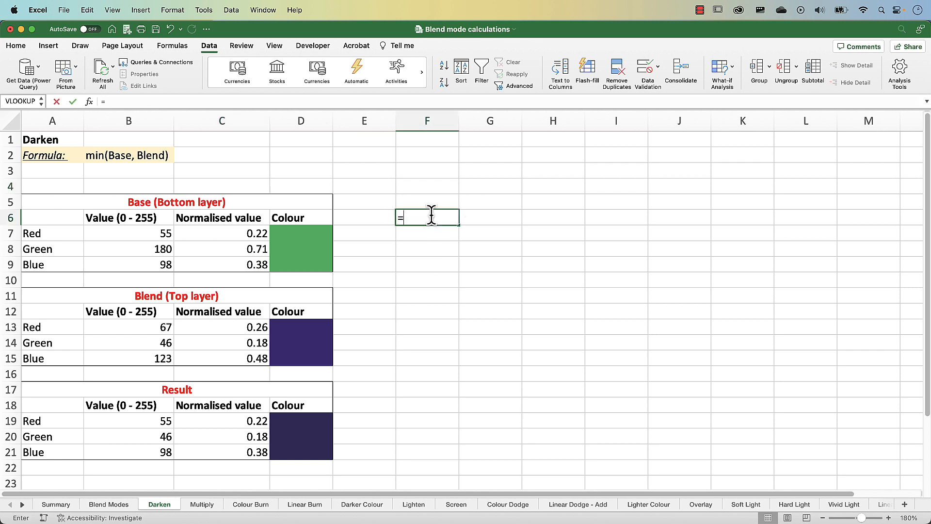
{"action": "type", "text": "2^8"}
{"action": "key", "text": "Return"}
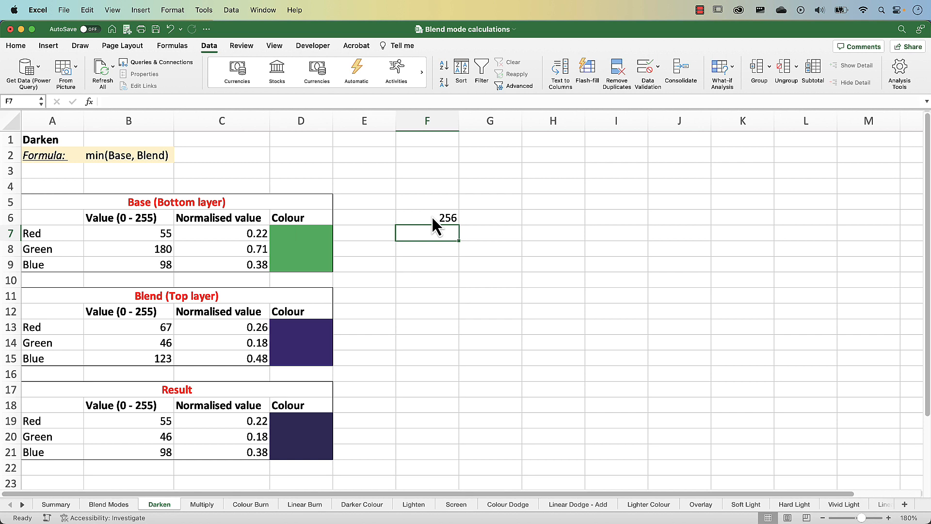
{"action": "type", "text": "=2^"}
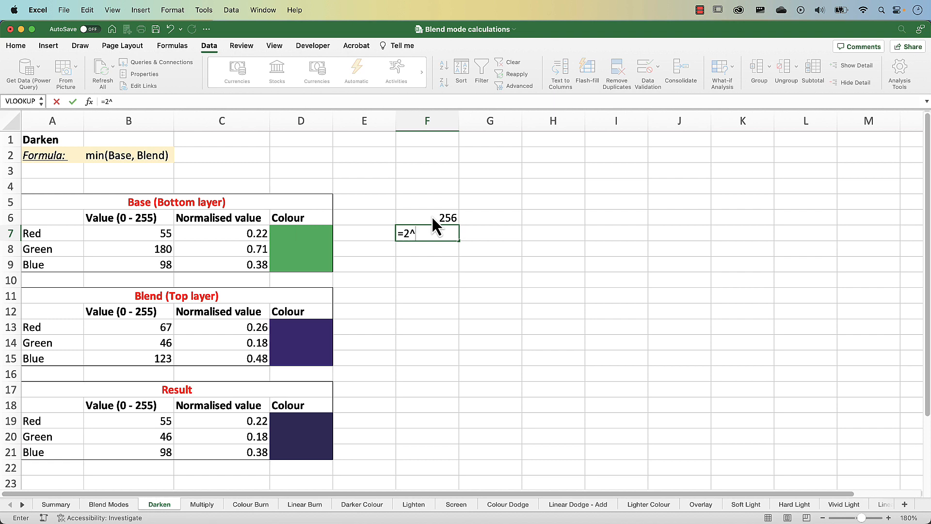
{"action": "type", "text": "16"}
{"action": "key", "text": "Return"}
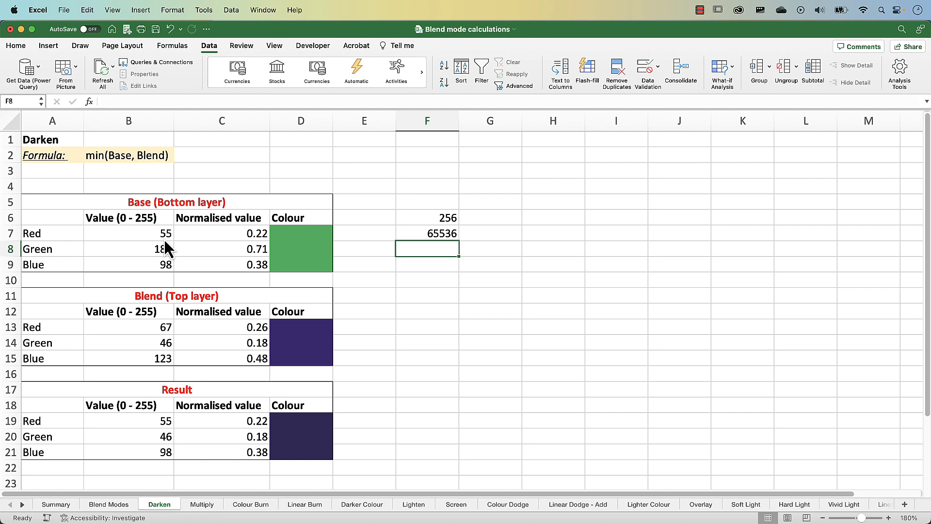
Review the power-of-two formulas in F6 and F7, and the normalisation formula for the base layer's red value in C7.
{"action": "left_click", "coordinate": [470, 237]}
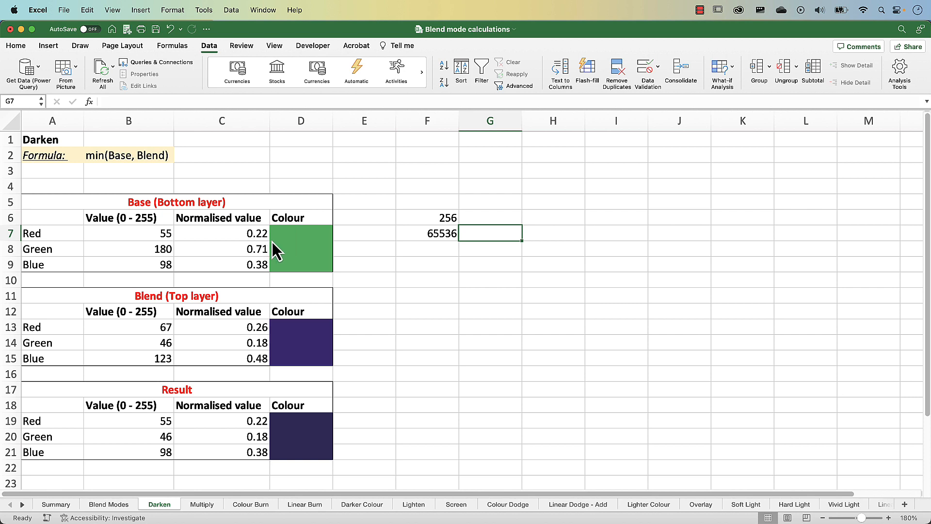
{"action": "double_click", "coordinate": [475, 235]}
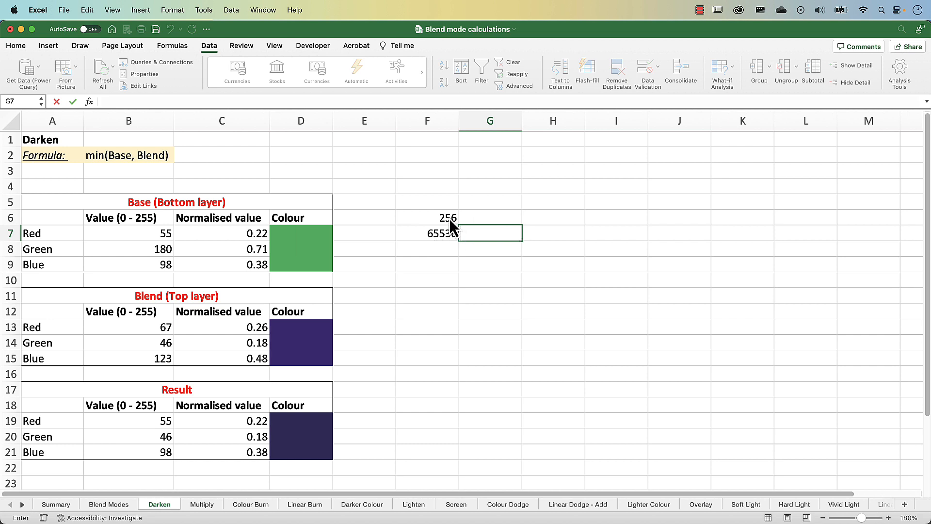
{"action": "left_click", "coordinate": [447, 218]}
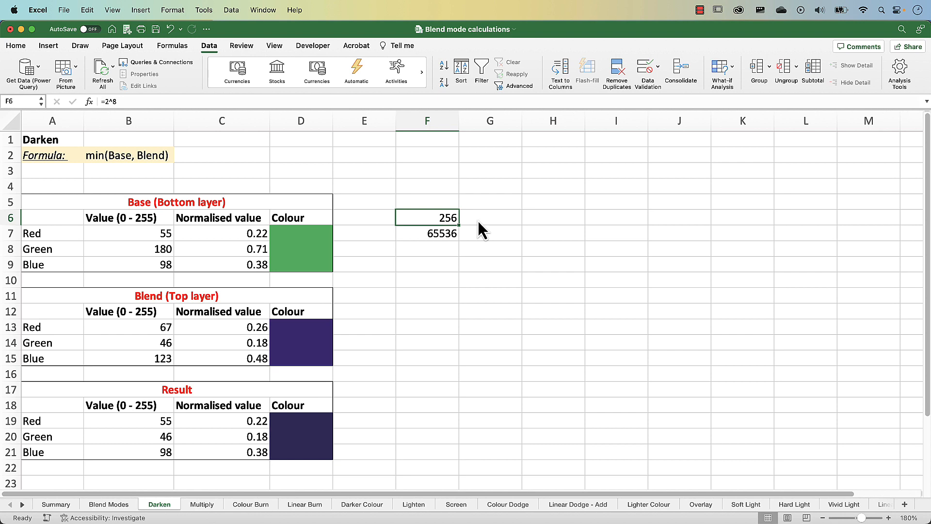
{"action": "left_click", "coordinate": [454, 238]}
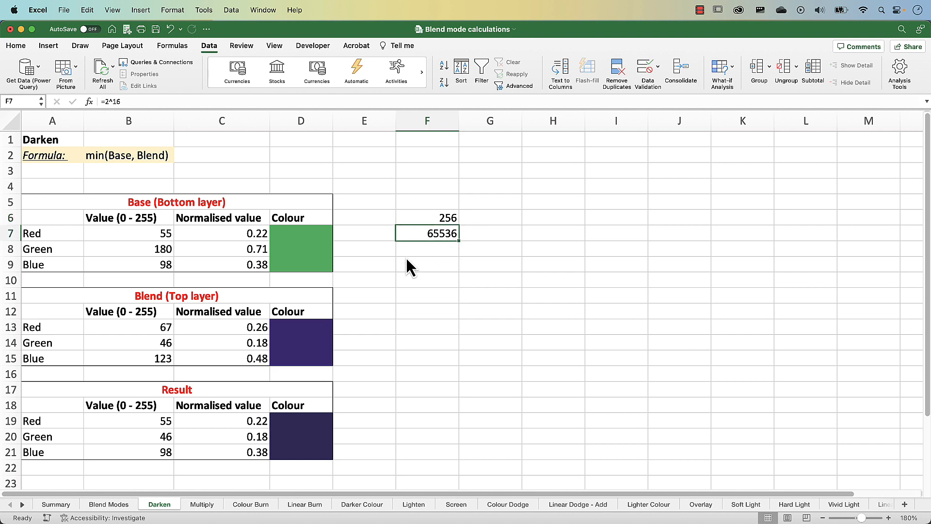
{"action": "left_click", "coordinate": [246, 234]}
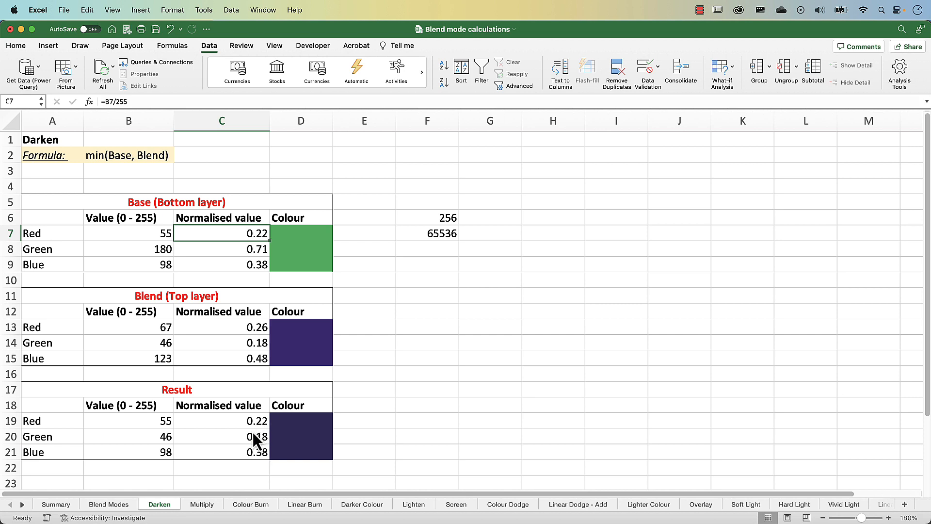
Examine the base green normalisation formula in C8, the result colour formula in D20, and the result RGB values in B19:B21.
{"action": "left_click", "coordinate": [263, 253]}
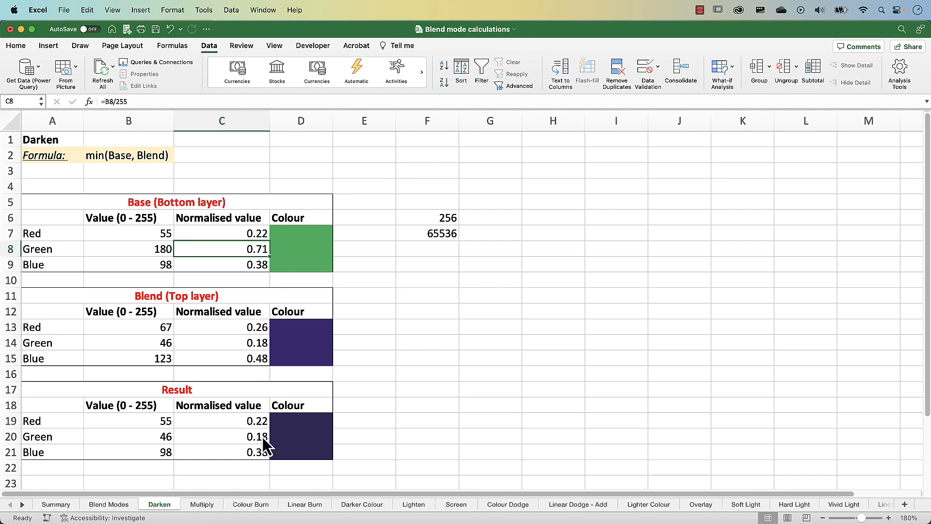
{"action": "left_click", "coordinate": [299, 429]}
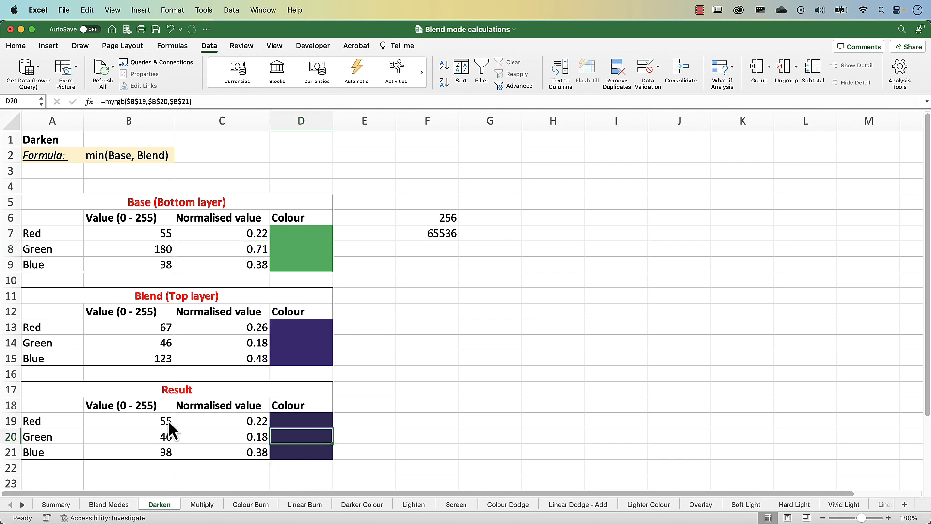
{"action": "left_click_drag", "start_coordinate": [164, 421], "coordinate": [161, 449]}
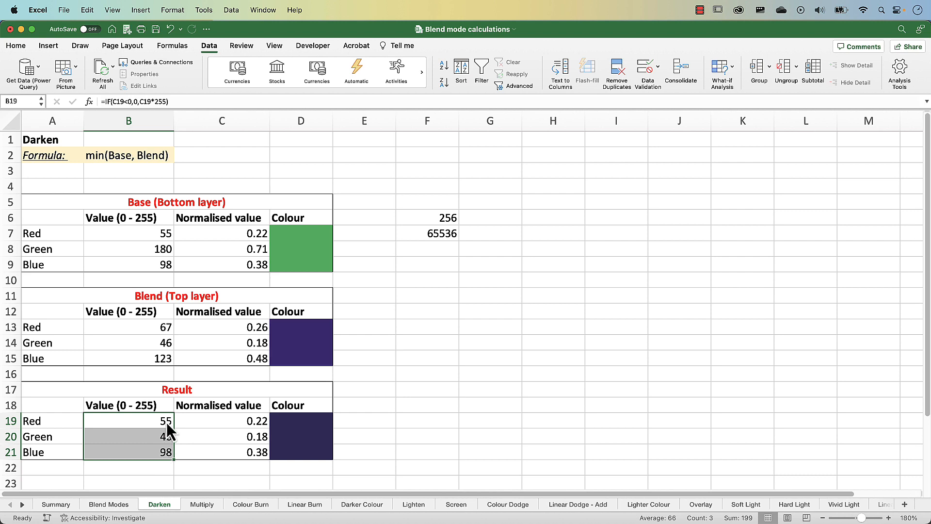
Switch to Photoshop, hide the Images group, show and expand the Example Bars group, and select its Blend layer.
{"action": "left_click", "coordinate": [22, 30]}
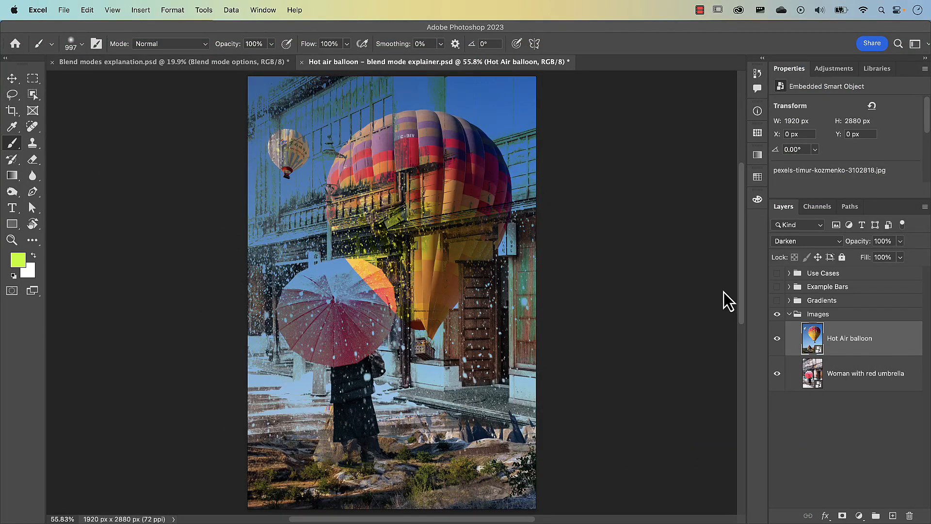
{"action": "left_click", "coordinate": [779, 306]}
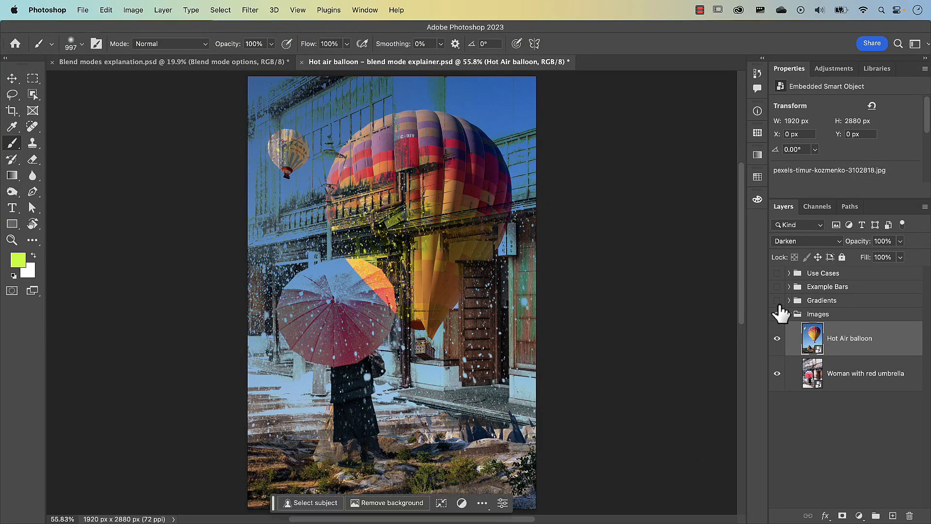
{"action": "left_click", "coordinate": [777, 314]}
{"action": "left_click", "coordinate": [777, 287]}
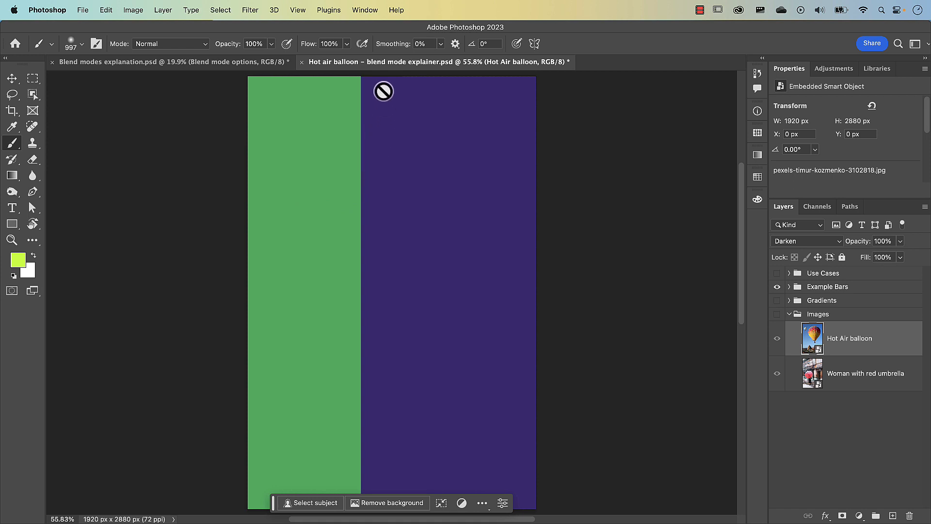
{"action": "left_click", "coordinate": [789, 287]}
{"action": "left_click", "coordinate": [799, 320]}
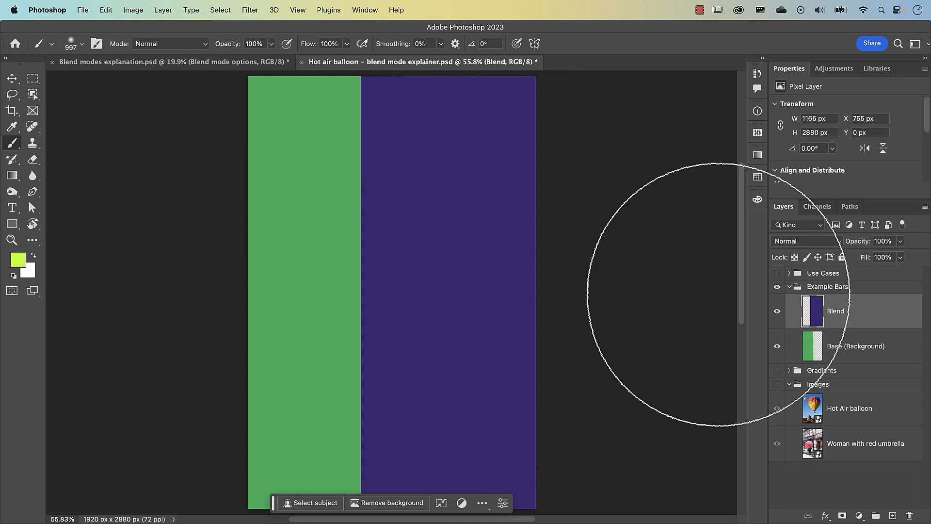
Load the outline of the Blend layer and then of the Base (Background) layer as selections to show where the bars overlap.
{"action": "left_click", "coordinate": [813, 311], "text": "super"}
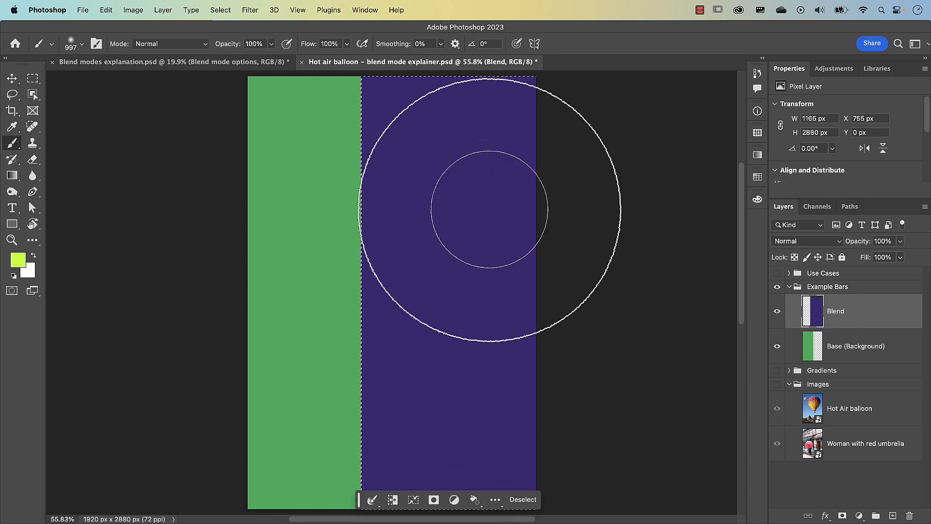
{"action": "key", "text": "v"}
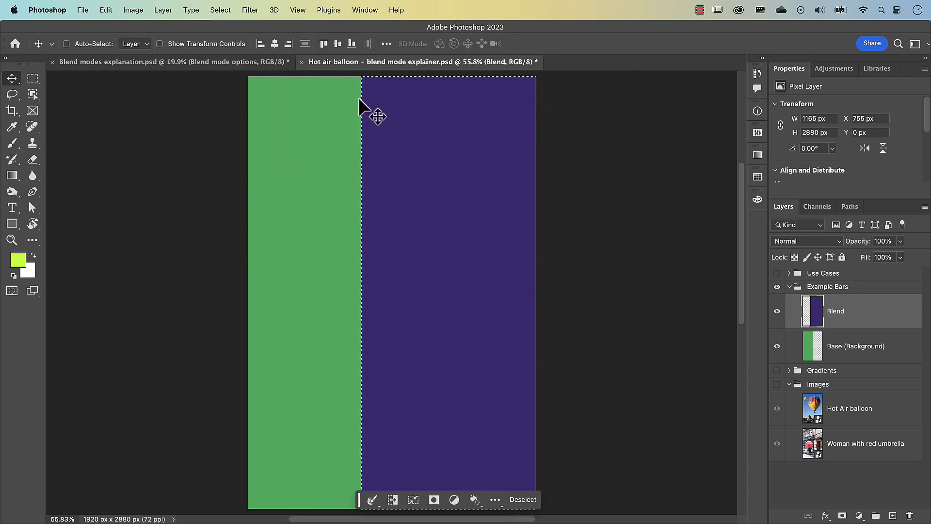
{"action": "left_click", "coordinate": [813, 350], "text": "super"}
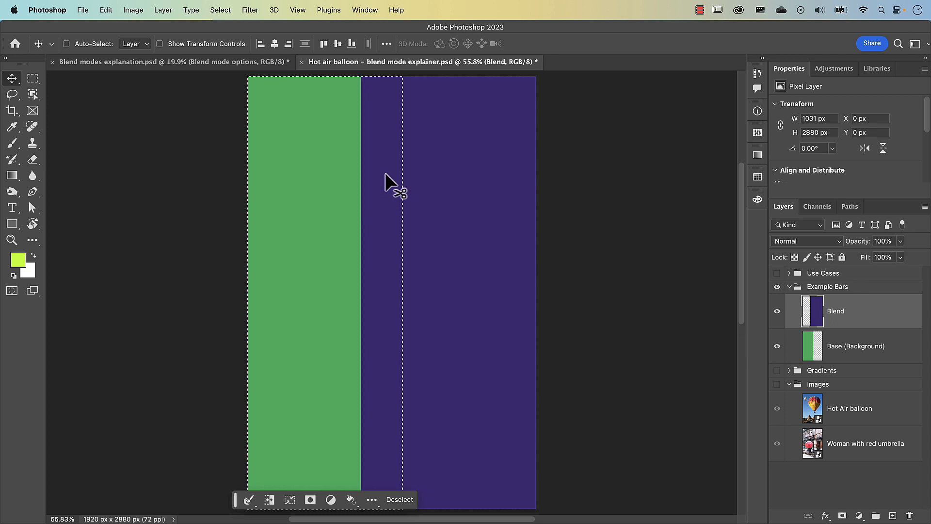
Set the Blend layer's blend mode to Darken and clear the selection.
{"action": "left_click", "coordinate": [810, 244]}
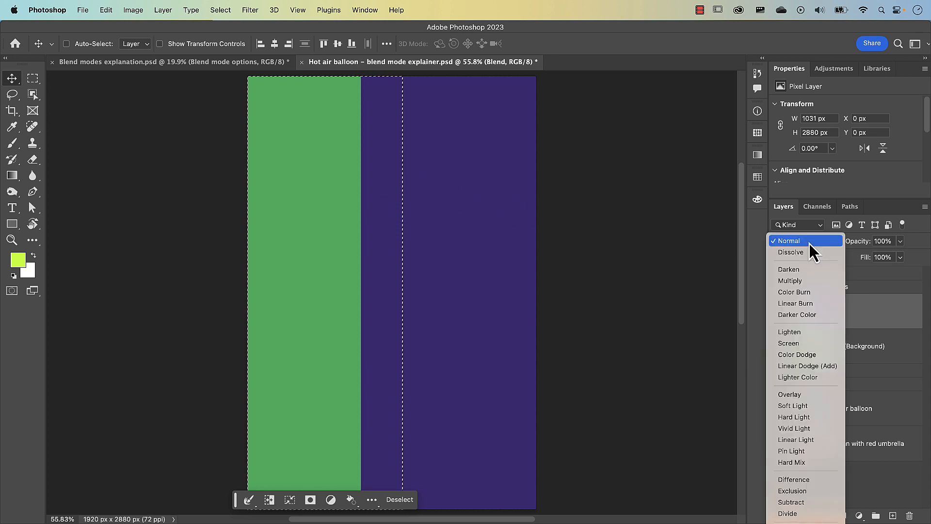
{"action": "left_click", "coordinate": [802, 271]}
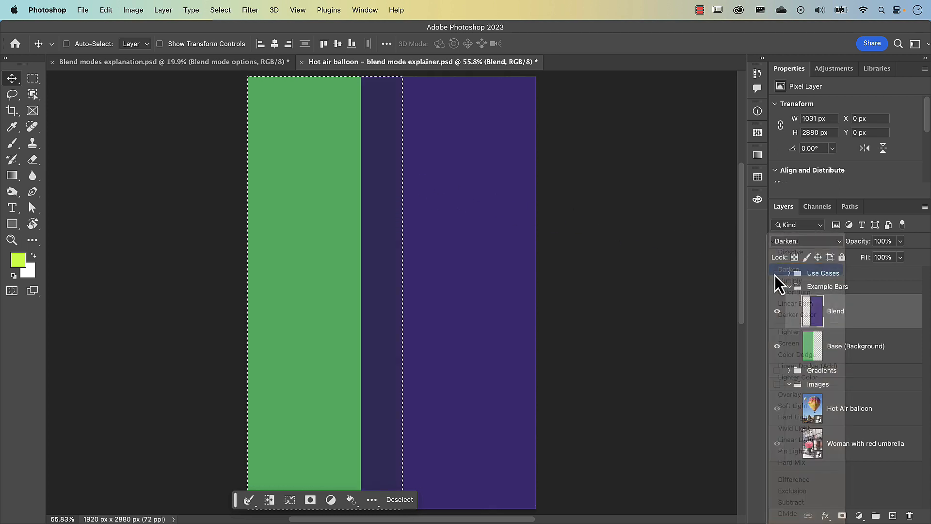
{"action": "key", "text": "super+d"}
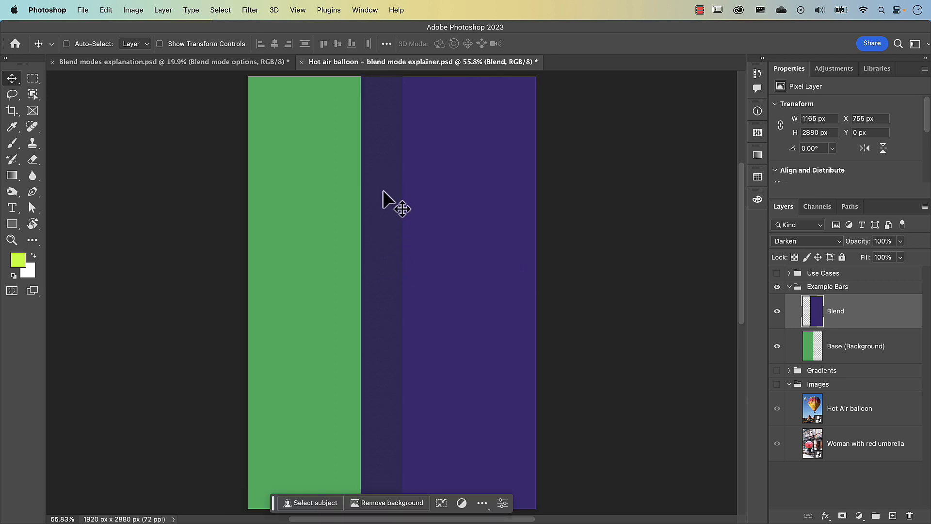
Sample the overlap colour with the Eyedropper, compare its RGB values with the Darken result in Excel, and cancel the Color Picker.
{"action": "key", "text": "i"}
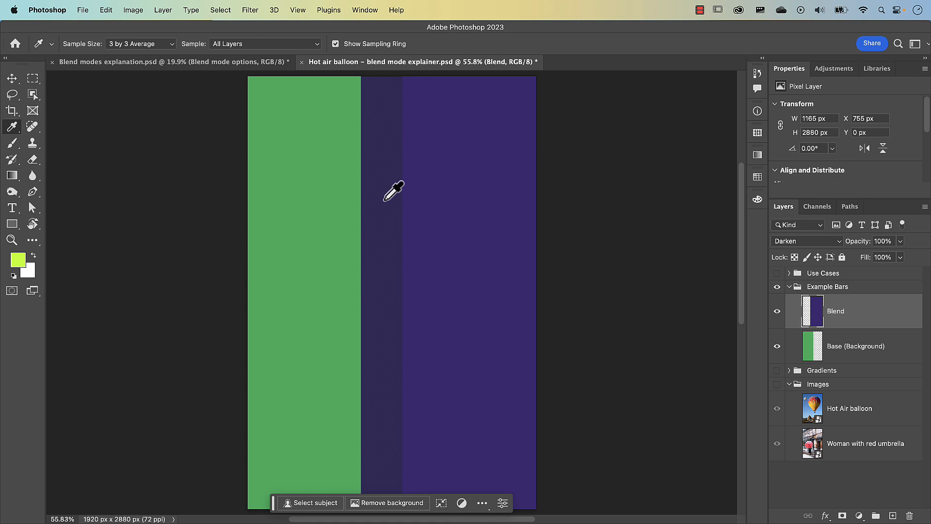
{"action": "left_click", "coordinate": [384, 200]}
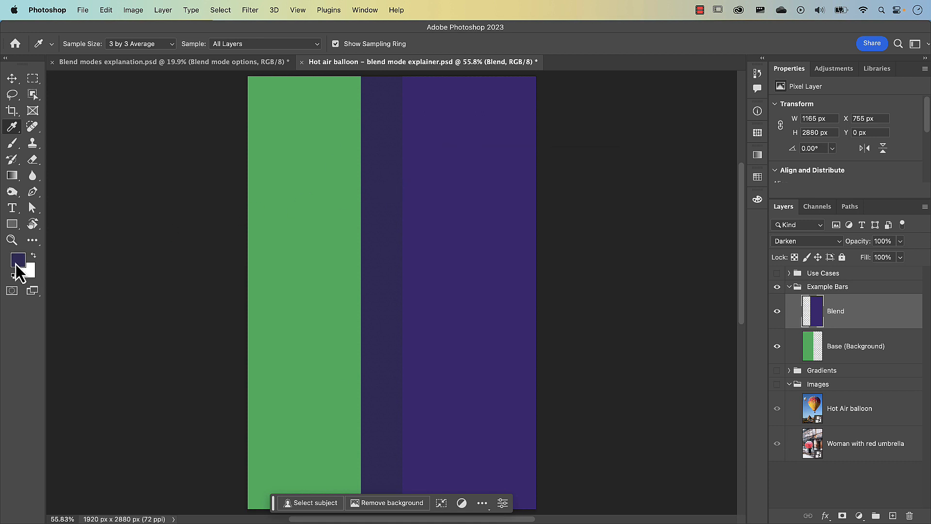
{"action": "left_click", "coordinate": [16, 265]}
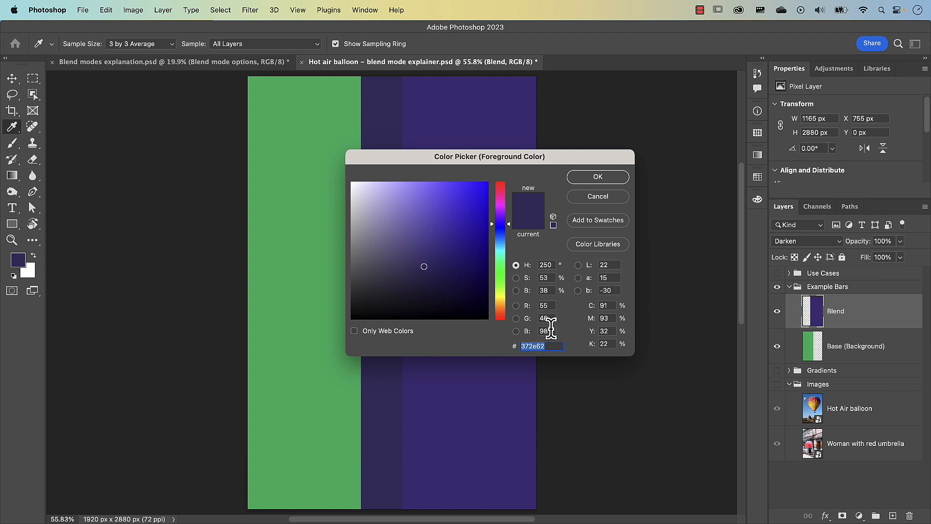
{"action": "key", "text": "super+Tab"}
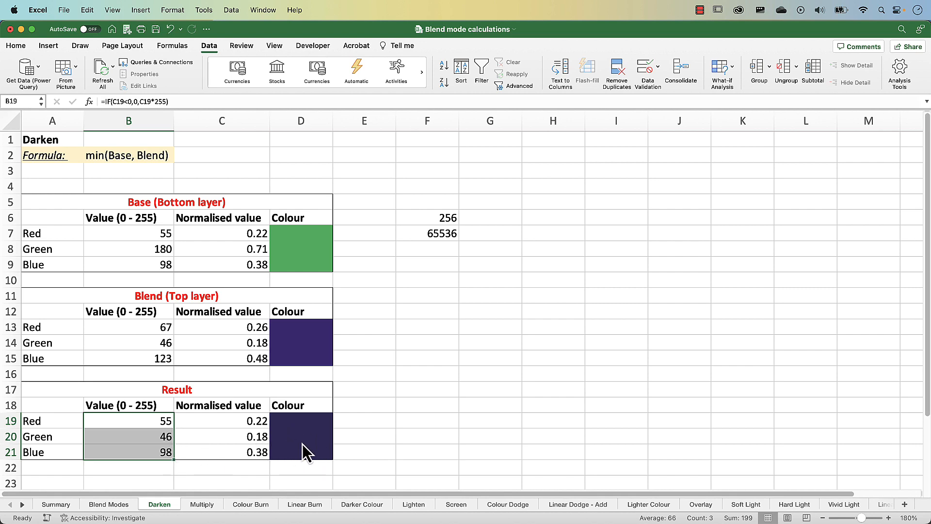
{"action": "left_click", "coordinate": [22, 30]}
{"action": "left_click", "coordinate": [598, 198]}
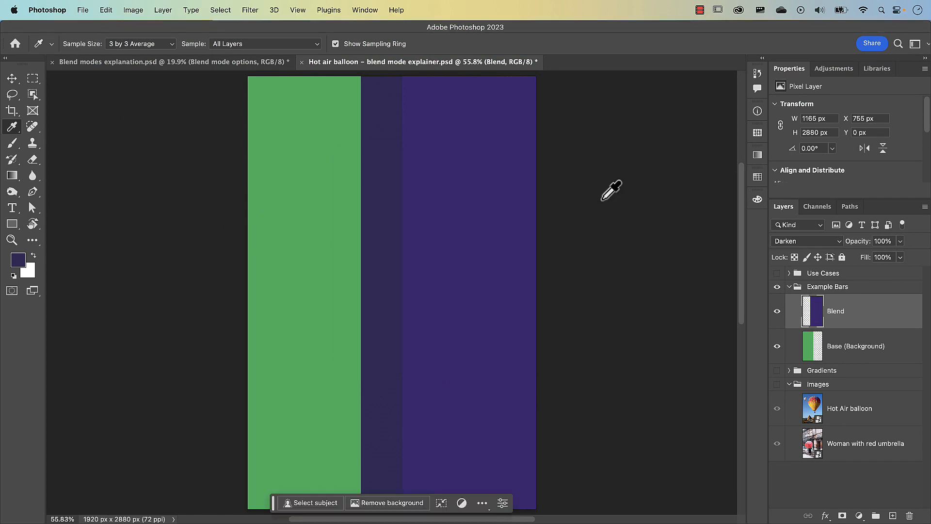
Collapse and hide the Example Bars group, and show and expand the Use Cases group.
{"action": "left_click", "coordinate": [789, 286]}
{"action": "left_click", "coordinate": [777, 287]}
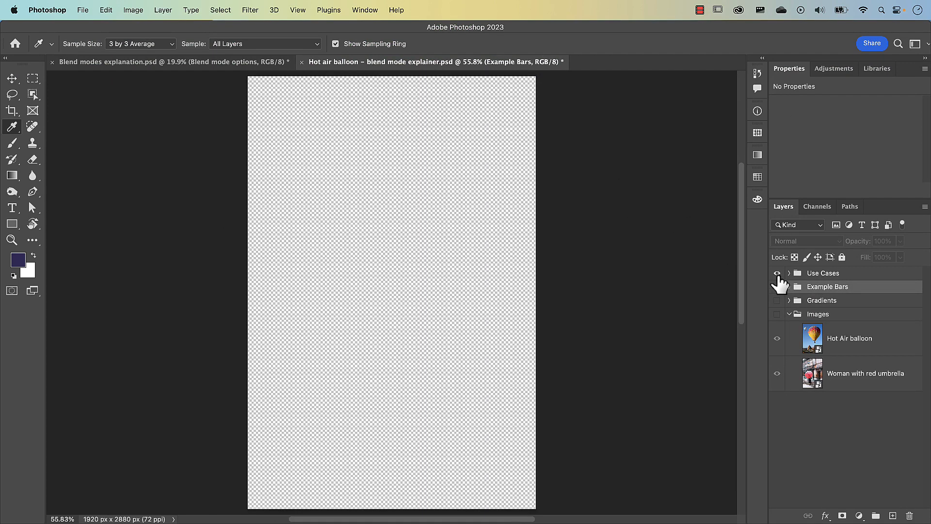
{"action": "left_click", "coordinate": [790, 273]}
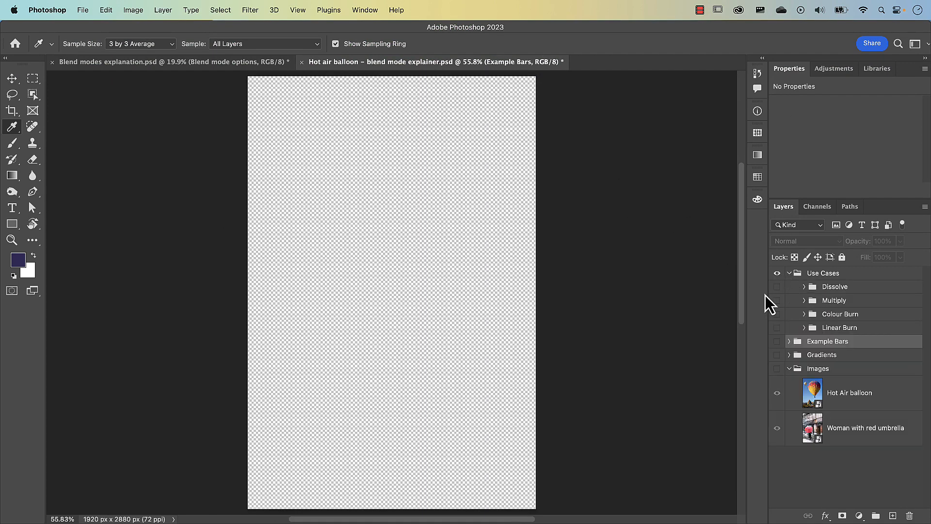
In the Blend modes explanation document, hide the Special 8 blend modes group inside Blend mode options.
{"action": "left_click", "coordinate": [182, 63]}
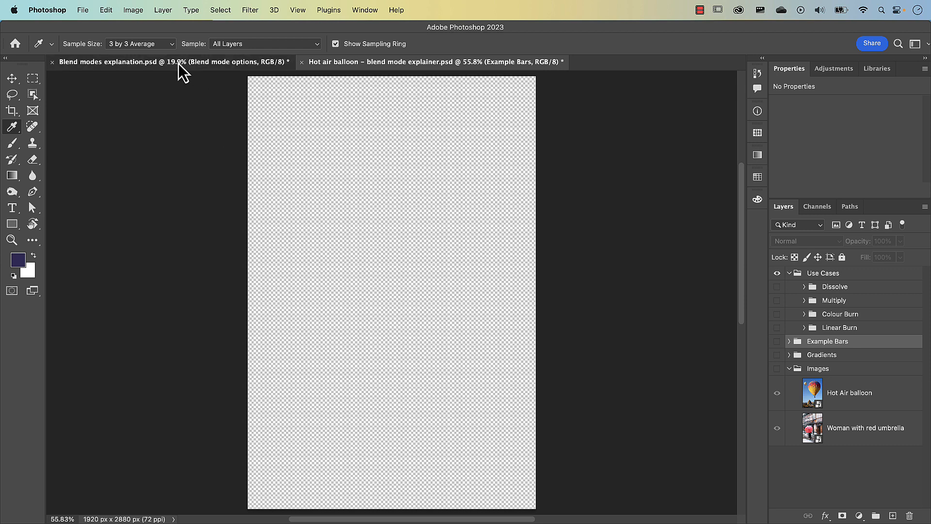
{"action": "key", "text": "v"}
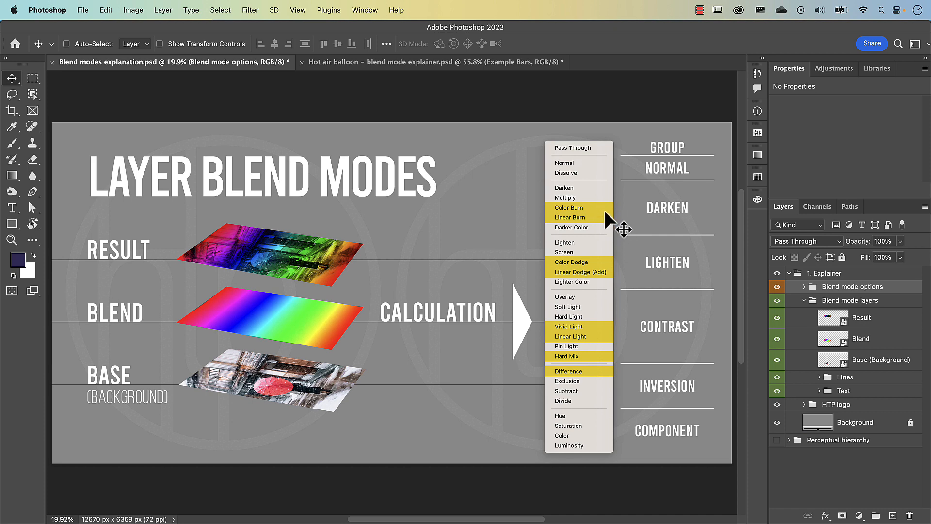
{"action": "scroll", "coordinate": [601, 211], "scroll_direction": "up", "scroll_amount": 5}
{"action": "left_click", "coordinate": [777, 287]}
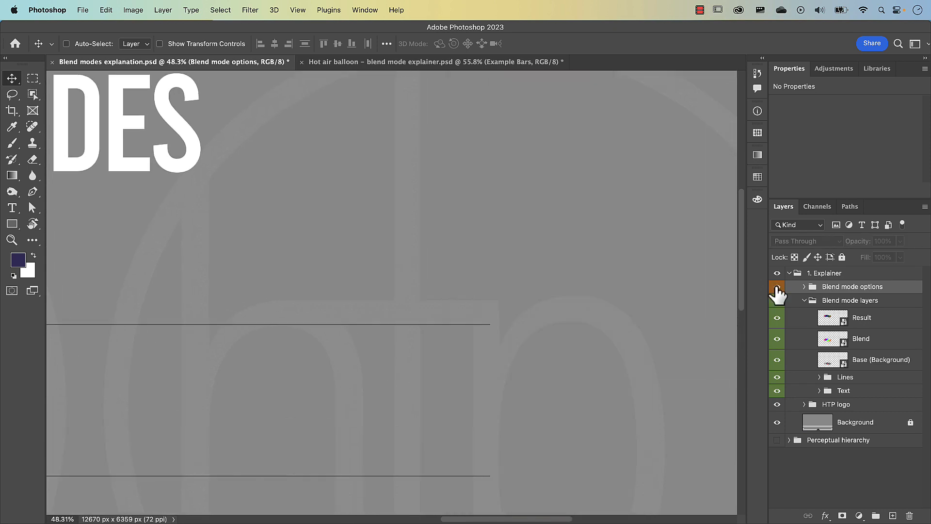
{"action": "left_click", "coordinate": [777, 287]}
{"action": "left_click", "coordinate": [804, 286]}
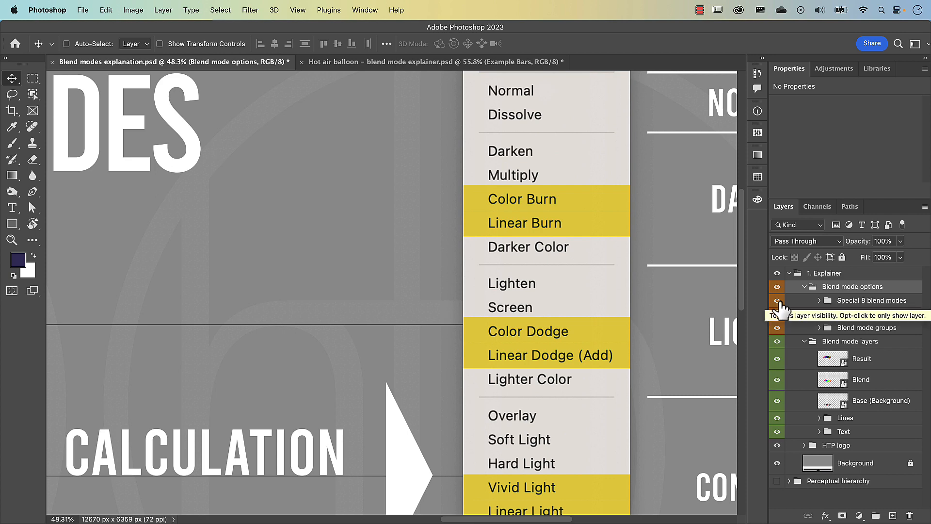
{"action": "left_click", "coordinate": [778, 301]}
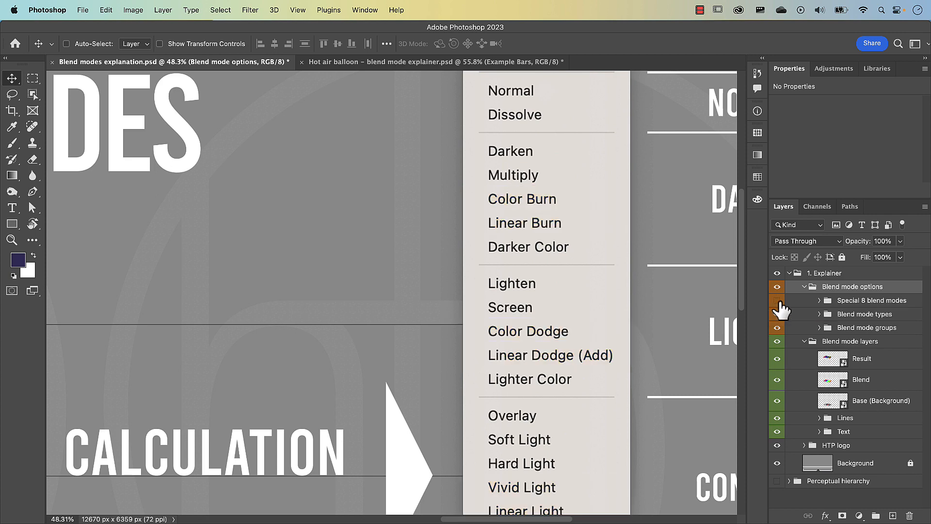
Select a rectangle about 1227 by 191 px around the Darken entry in the blend mode list, and set the foreground colour to bright yellow.
{"action": "left_click", "coordinate": [35, 81]}
{"action": "left_click_drag", "start_coordinate": [467, 138], "coordinate": [625, 162]}
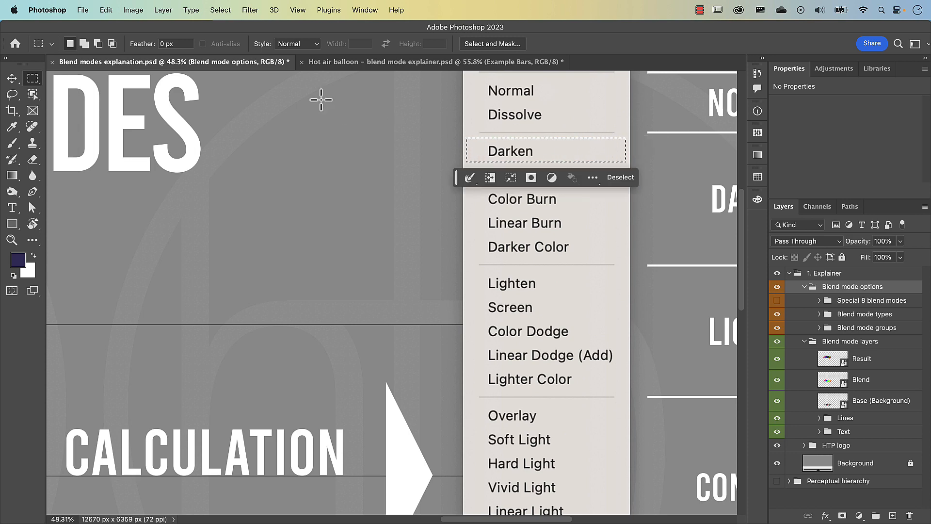
{"action": "left_click", "coordinate": [17, 260]}
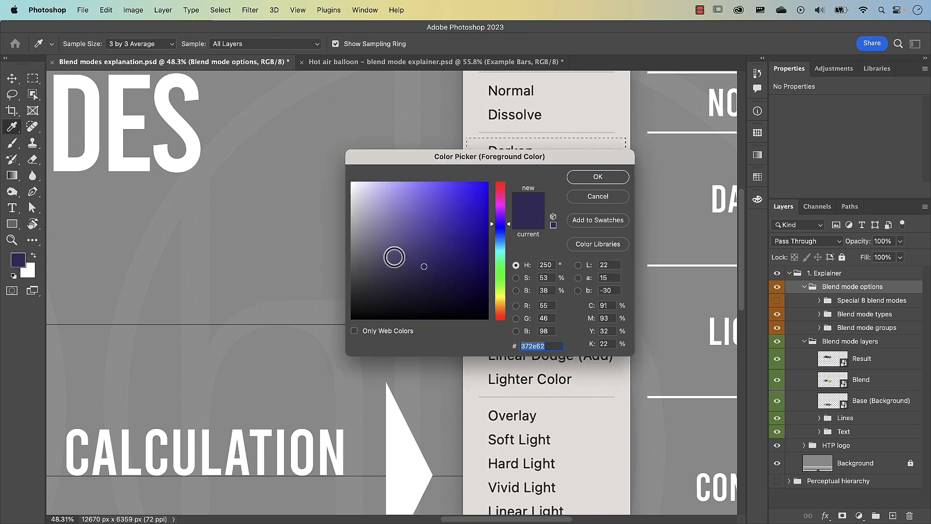
{"action": "left_click", "coordinate": [502, 296]}
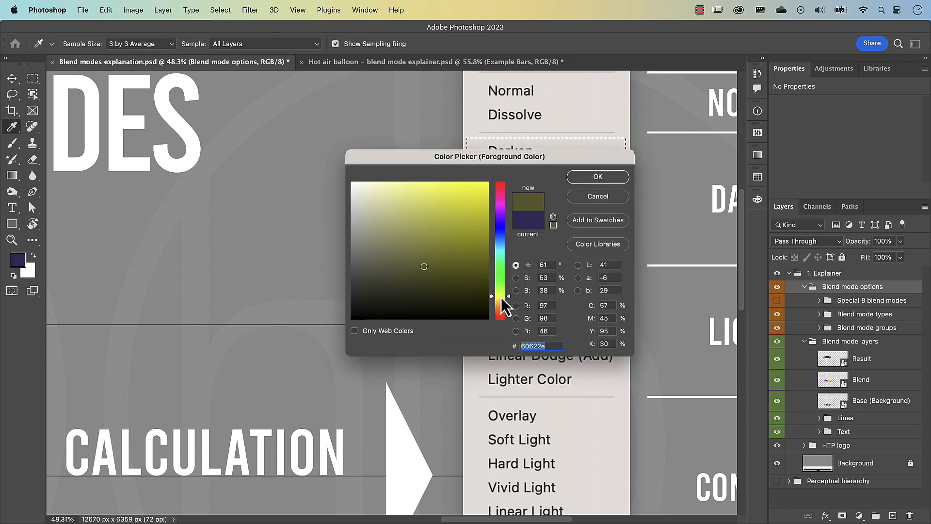
{"action": "left_click", "coordinate": [478, 193]}
{"action": "left_click", "coordinate": [598, 176]}
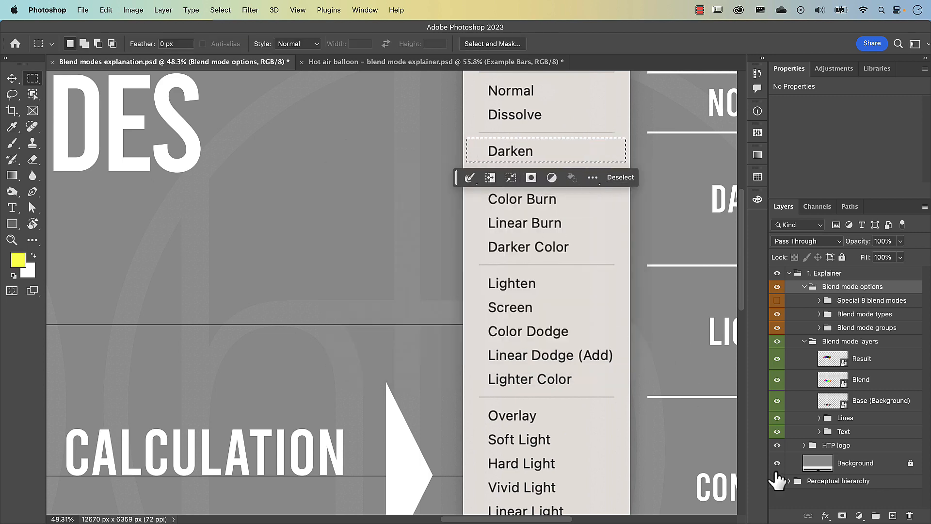
Fill the selected rectangle with the yellow foreground colour on a new layer, deselect, and set that layer's blend mode to Darken.
{"action": "left_click", "coordinate": [893, 515]}
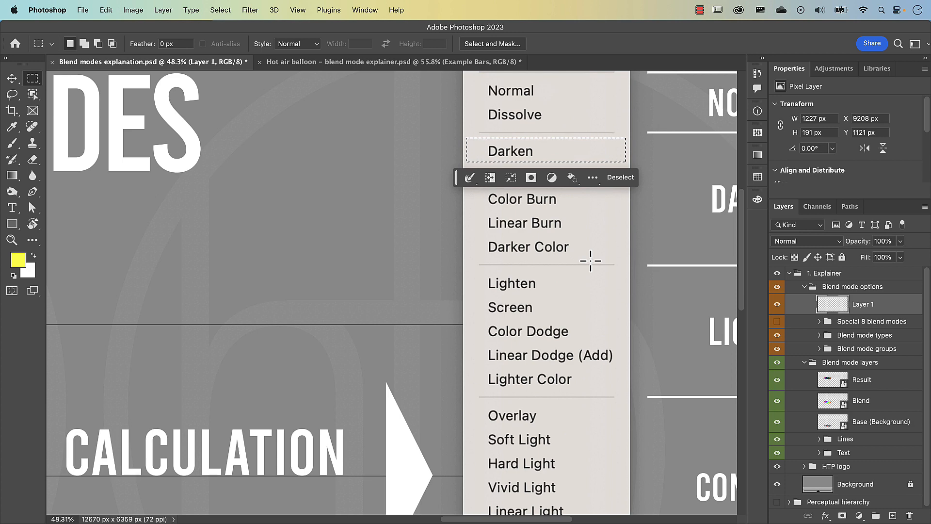
{"action": "key", "text": "alt+BackSpace"}
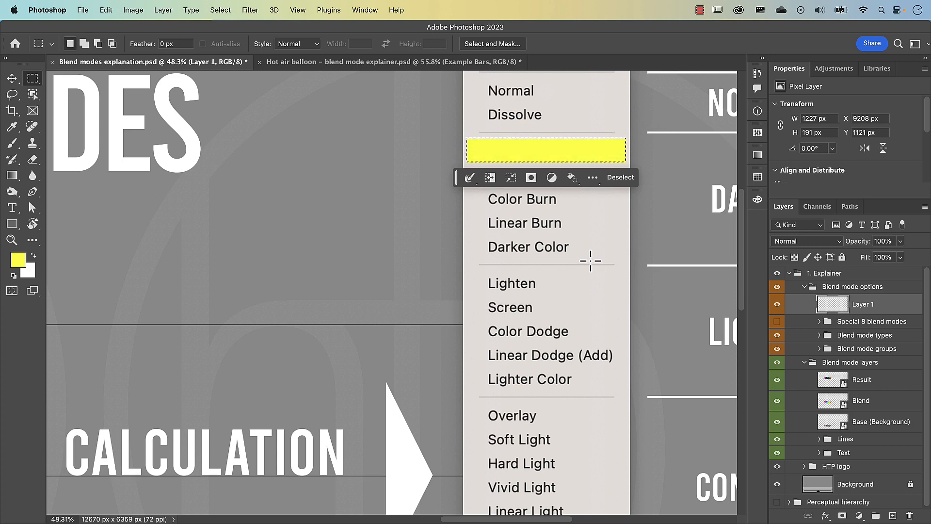
{"action": "key", "text": "super+d"}
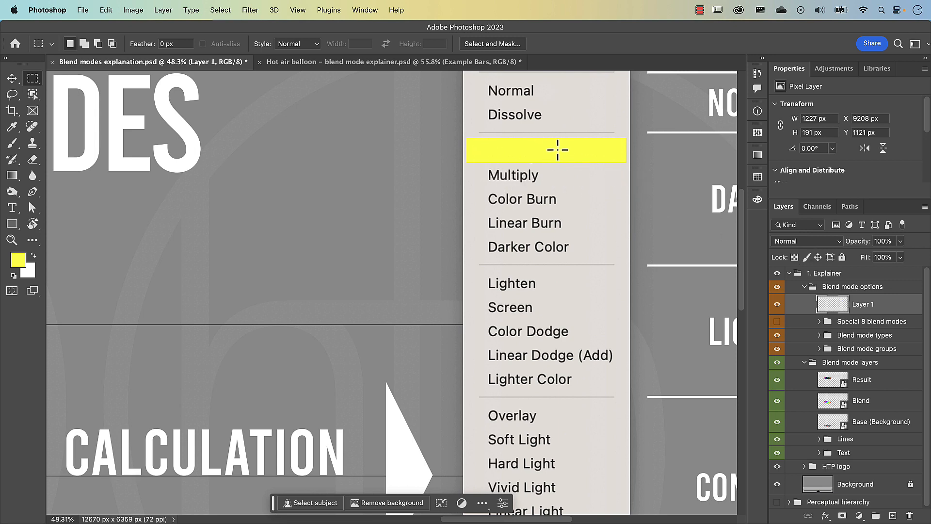
{"action": "left_click", "coordinate": [804, 242]}
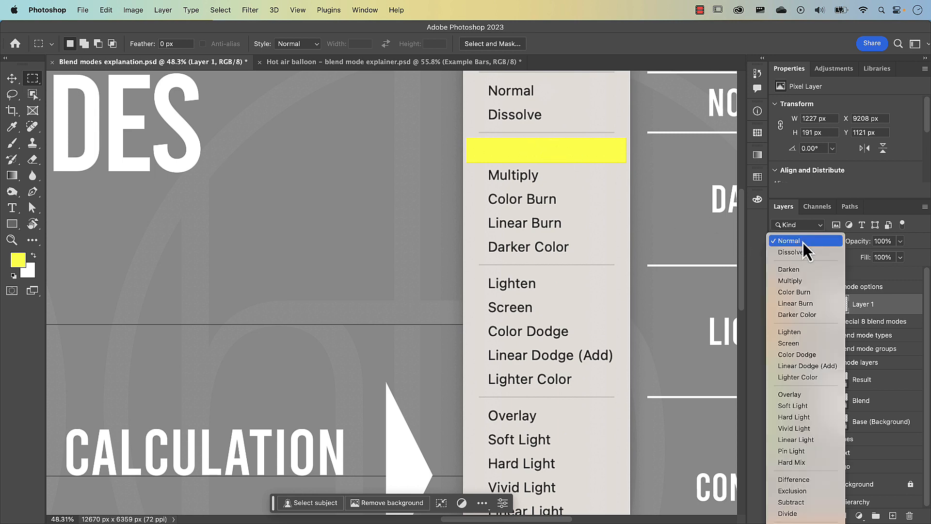
{"action": "left_click", "coordinate": [795, 270]}
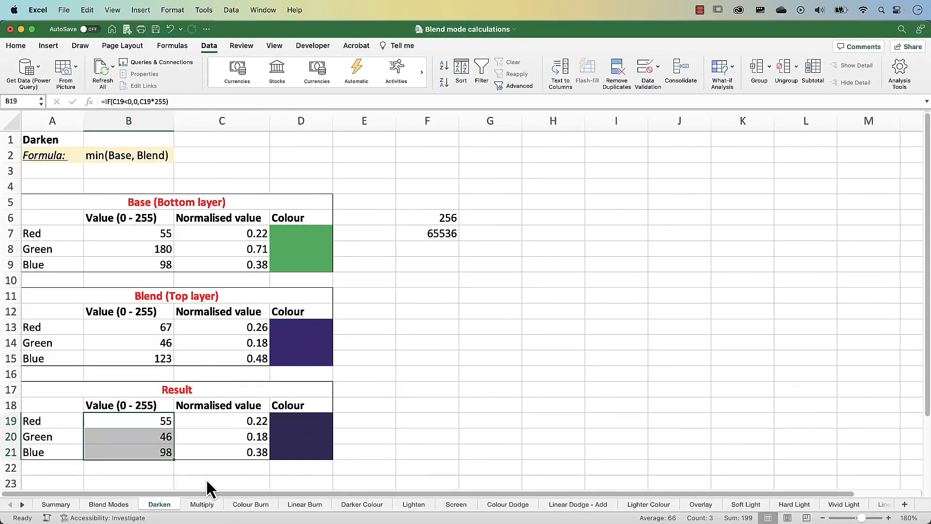
Switch to Excel and open the Multiply worksheet.
{"action": "left_click", "coordinate": [201, 504]}
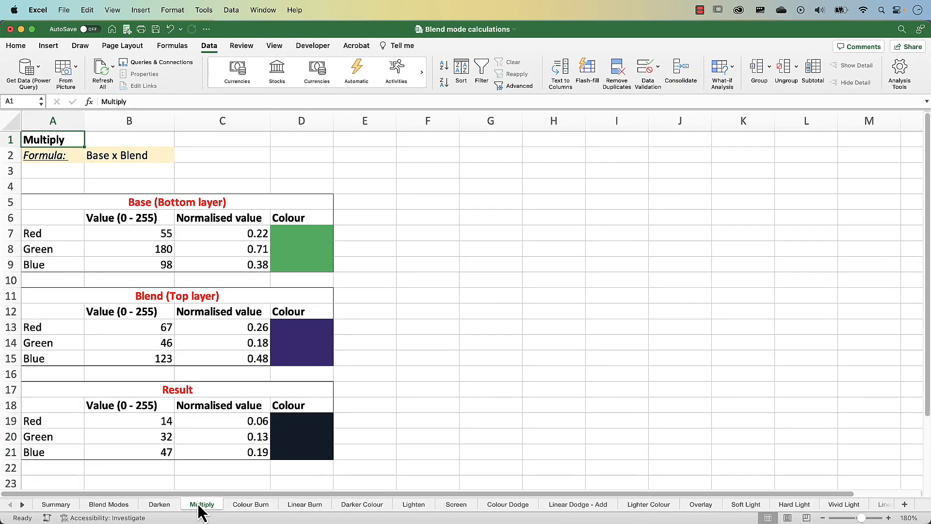
Examine the Multiply worksheet's formula and trace the red channel's base, blend and result cells.
{"action": "left_click", "coordinate": [104, 159]}
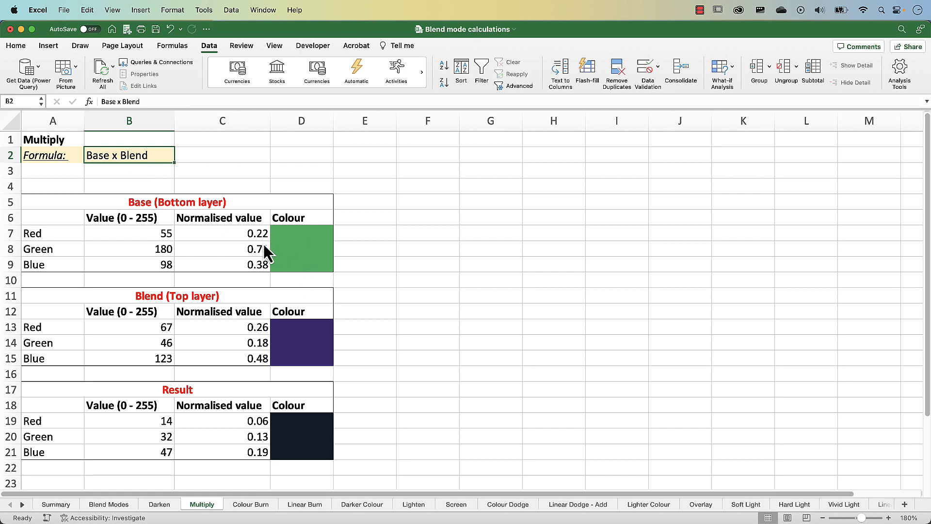
{"action": "left_click", "coordinate": [233, 234]}
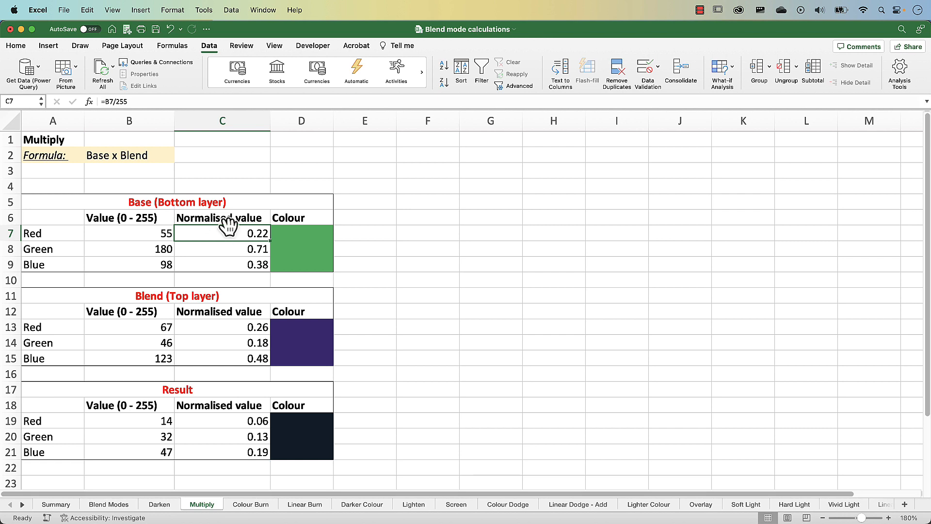
{"action": "left_click", "coordinate": [257, 331]}
{"action": "left_click", "coordinate": [257, 234]}
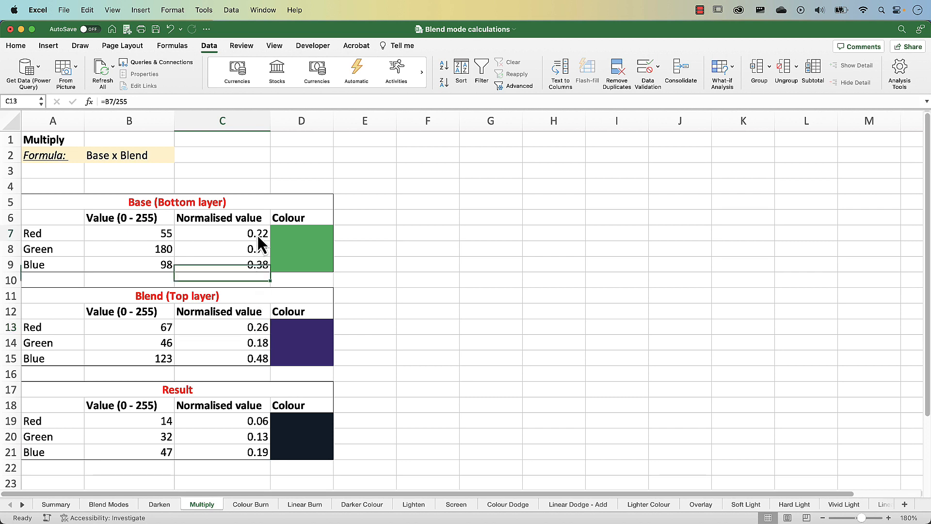
{"action": "left_click", "coordinate": [260, 327]}
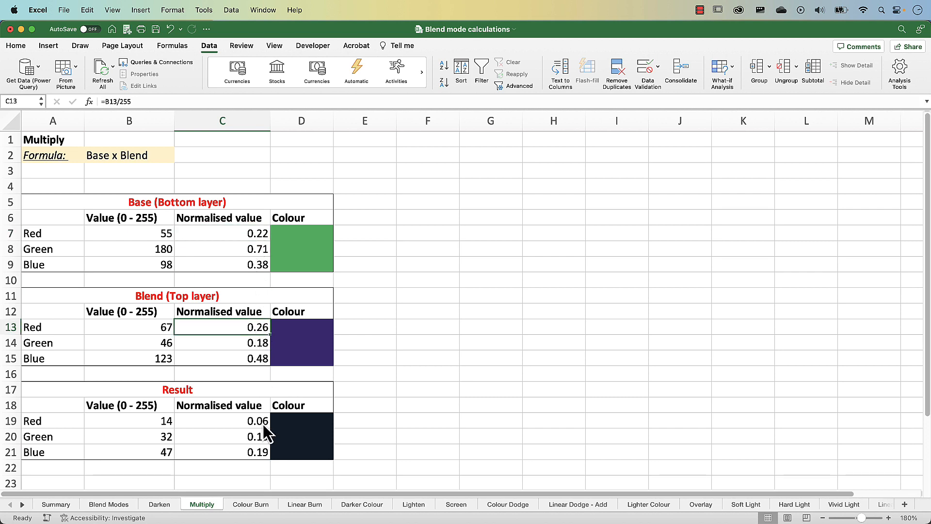
{"action": "left_click", "coordinate": [263, 424]}
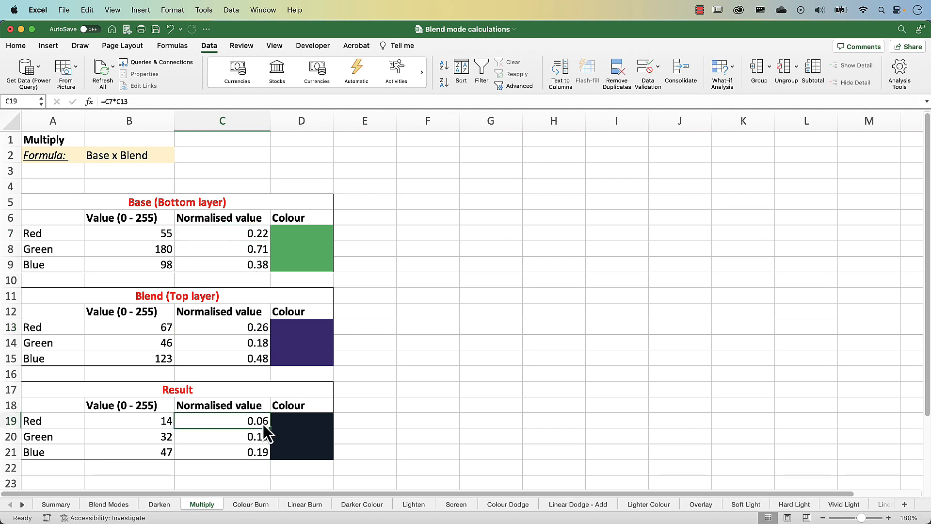
{"action": "left_click", "coordinate": [166, 425]}
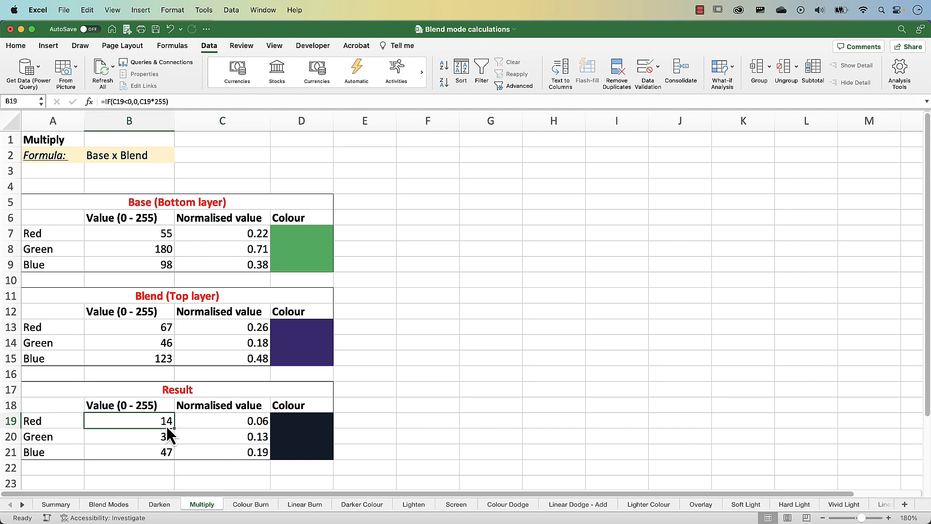
Examine the normalised base, blend and result formulas for the green and blue channels in the Multiply worksheet.
{"action": "left_click", "coordinate": [261, 252]}
{"action": "left_click", "coordinate": [260, 348]}
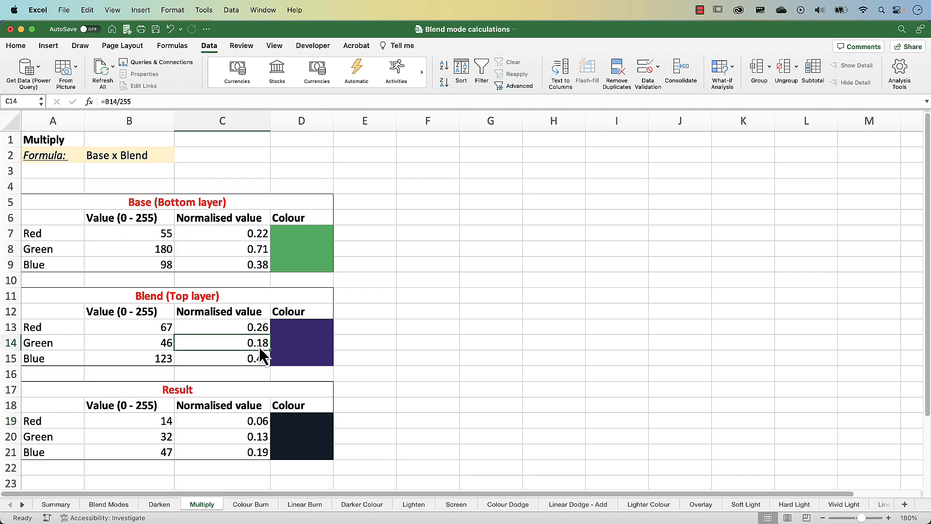
{"action": "left_click", "coordinate": [265, 440]}
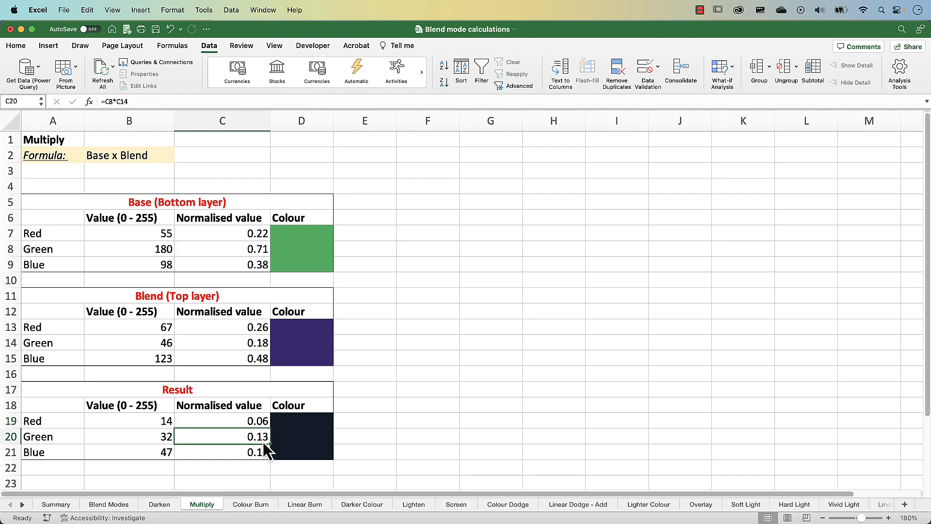
{"action": "left_click", "coordinate": [260, 267]}
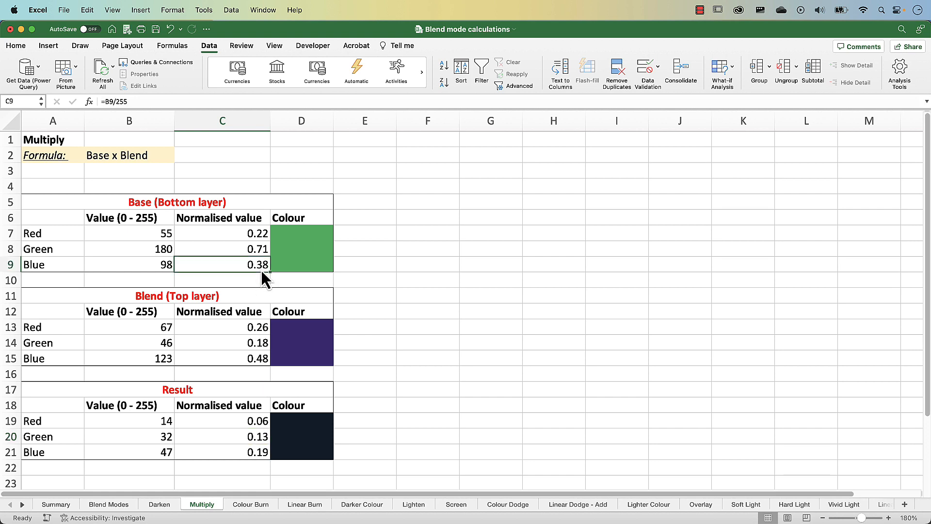
{"action": "left_click", "coordinate": [262, 361]}
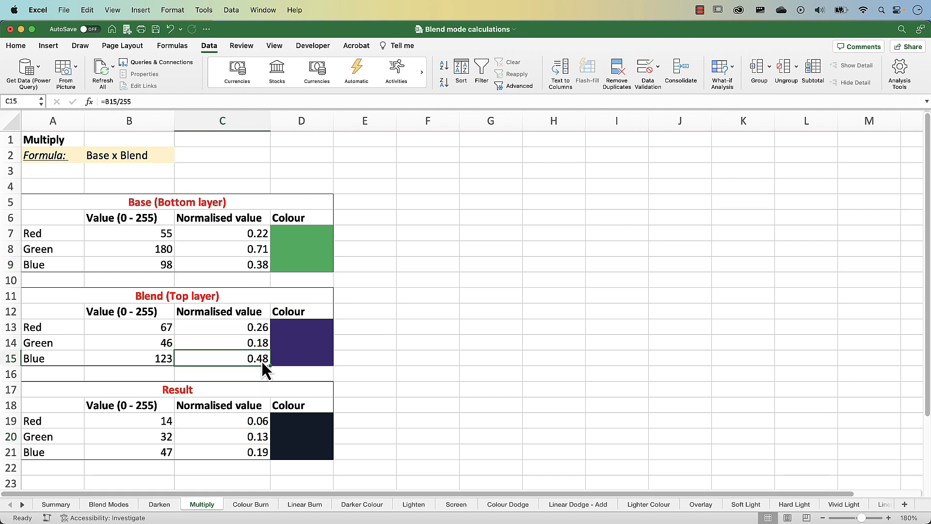
{"action": "left_click", "coordinate": [261, 452]}
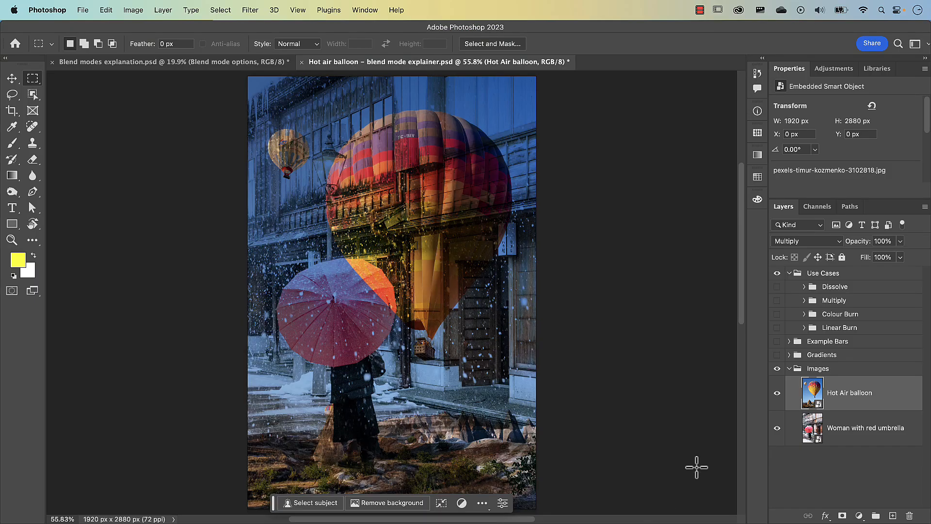
Switch to Photoshop, show the Example Bars group and hide Images, and set the Blend layer's blend mode to Multiply.
{"action": "left_click", "coordinate": [777, 341]}
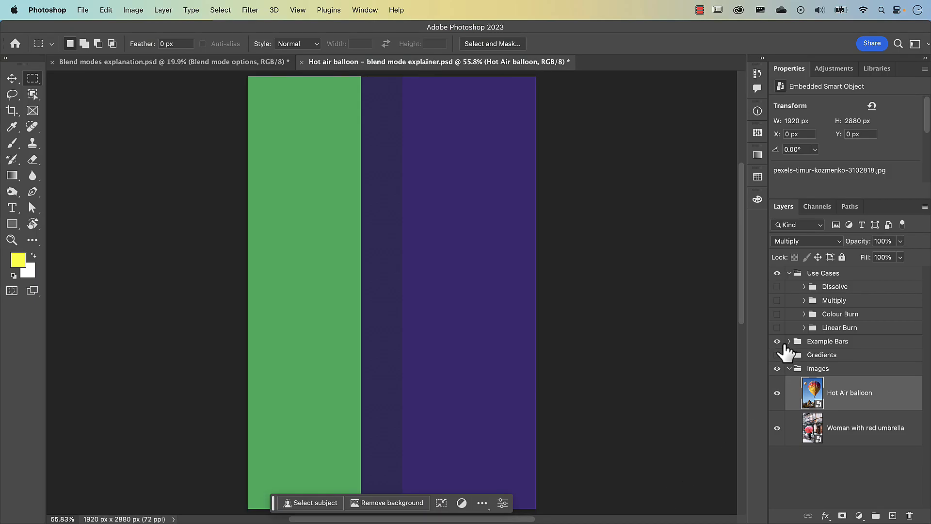
{"action": "left_click", "coordinate": [789, 368]}
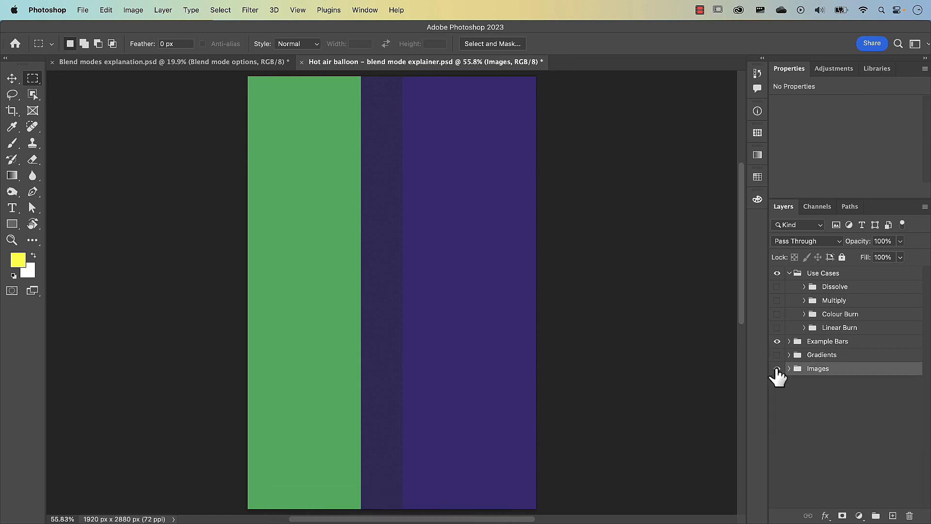
{"action": "left_click", "coordinate": [790, 342]}
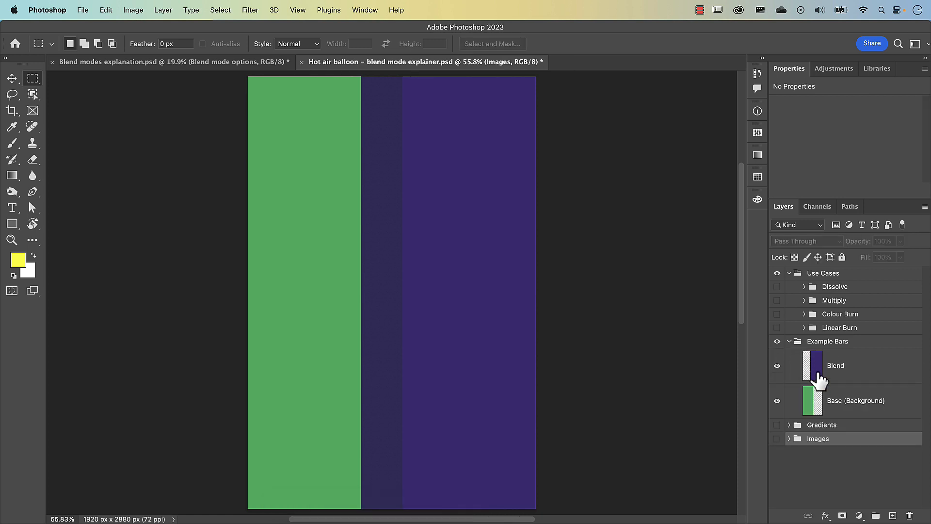
{"action": "left_click", "coordinate": [815, 368]}
{"action": "left_click", "coordinate": [805, 243]}
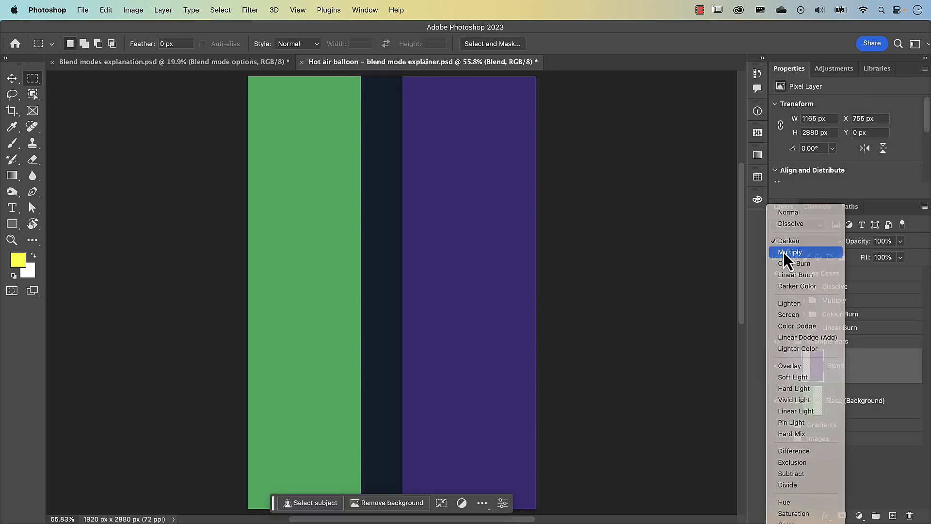
{"action": "left_click", "coordinate": [784, 253]}
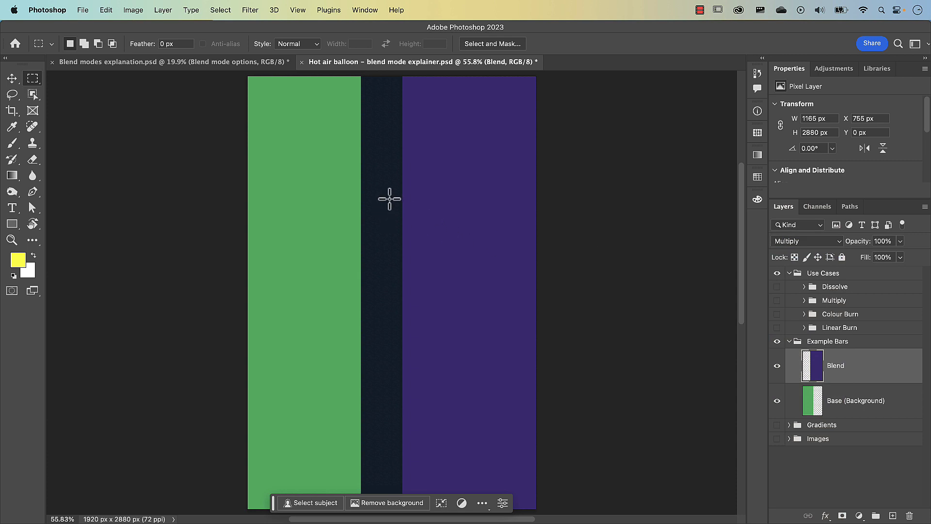
Sample the overlap colour between the green and purple bars and compare its RGB values with the Multiply results in Excel.
{"action": "key", "text": "i"}
{"action": "left_click", "coordinate": [390, 199]}
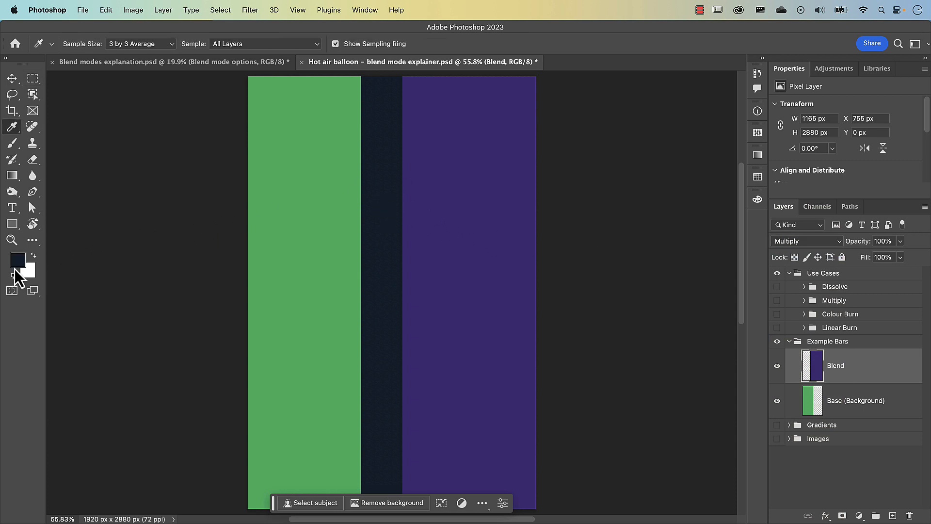
{"action": "left_click", "coordinate": [18, 261]}
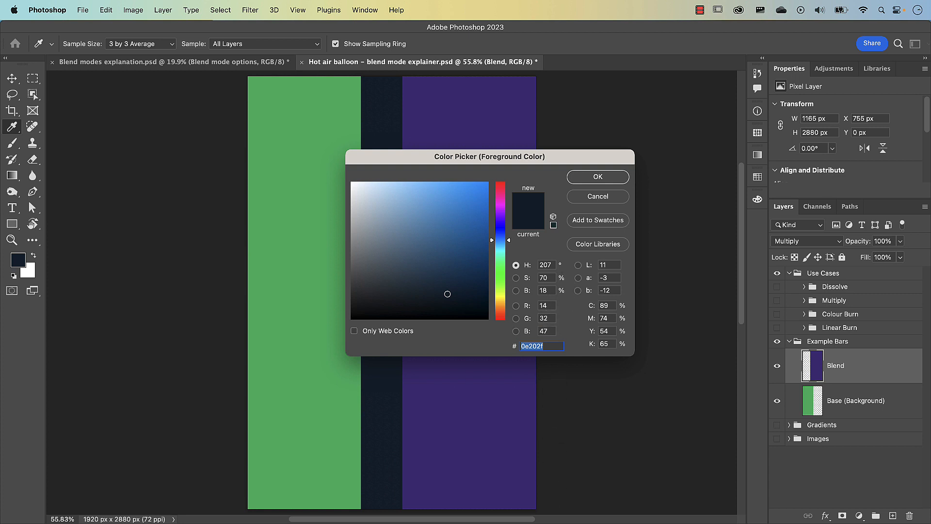
{"action": "key", "text": "super+Tab"}
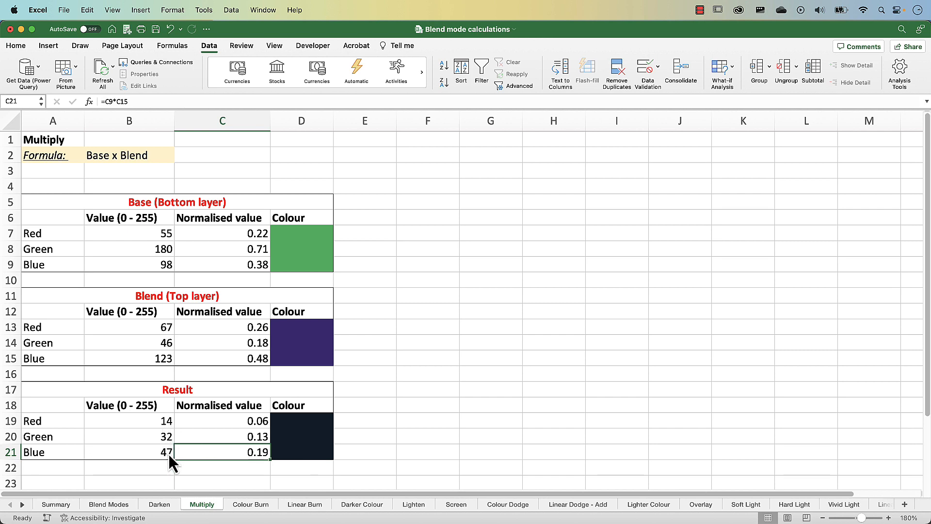
Switch back to Photoshop and show the bus stop scene in the Multiply group's Example 1, including the woman's photo on the billboard.
{"action": "key", "text": "super+Tab"}
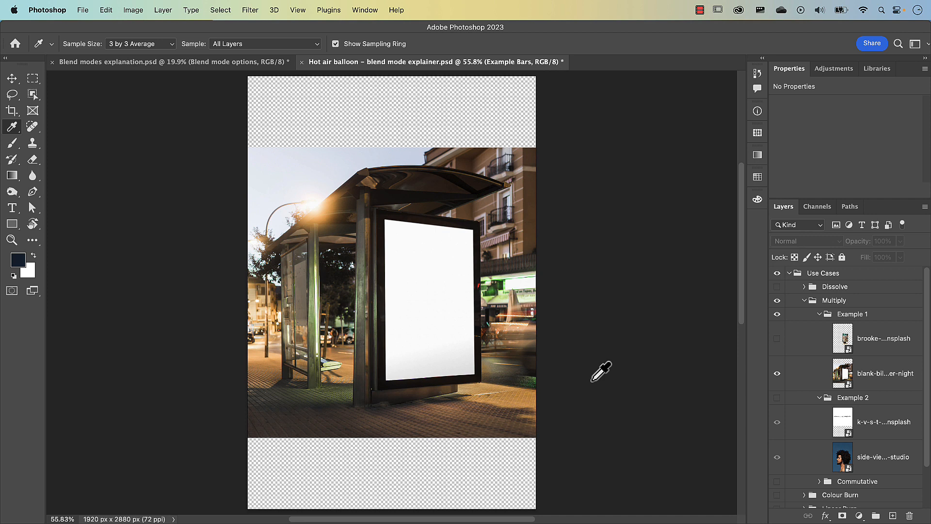
{"action": "left_click", "coordinate": [777, 338]}
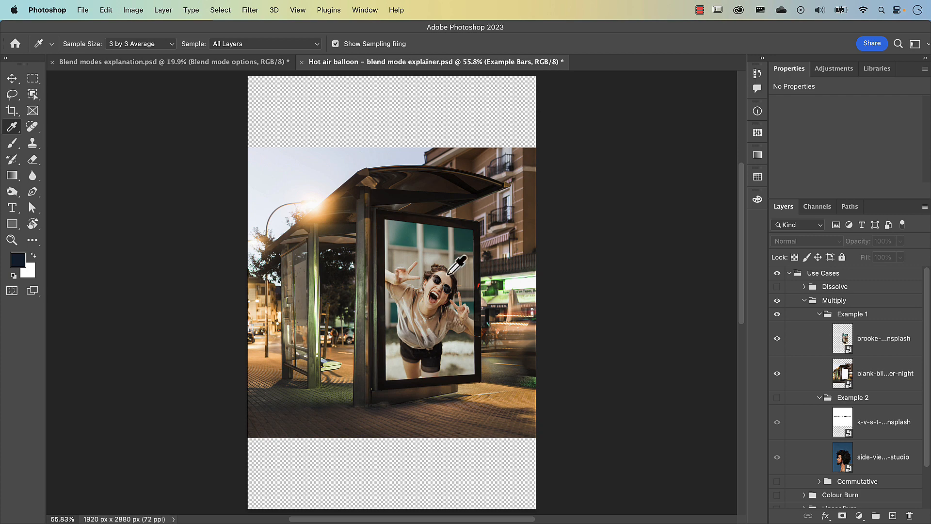
{"action": "scroll", "coordinate": [449, 274], "scroll_direction": "up", "scroll_amount": 5}
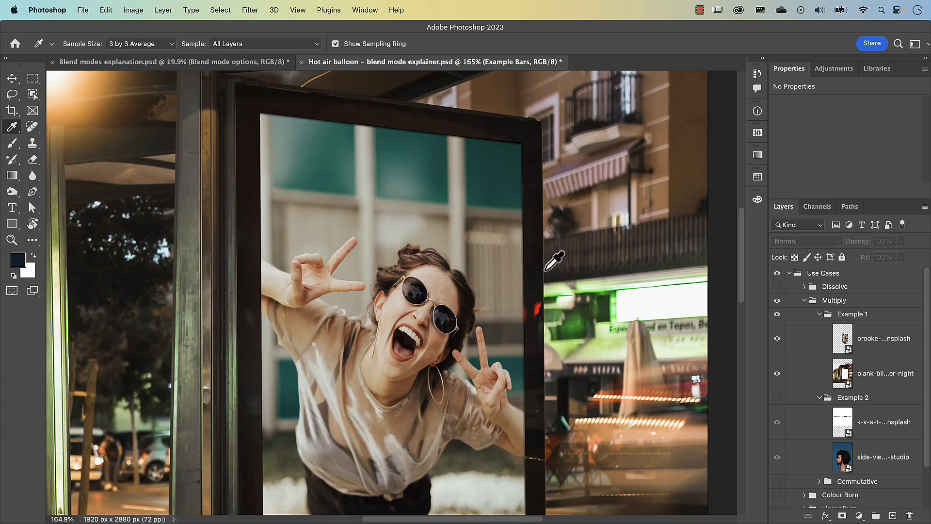
Set the billboard photo layer to Normal to inspect its edge against the frame, and restore its blend mode to Multiply.
{"action": "left_click", "coordinate": [850, 342]}
{"action": "left_click", "coordinate": [813, 246]}
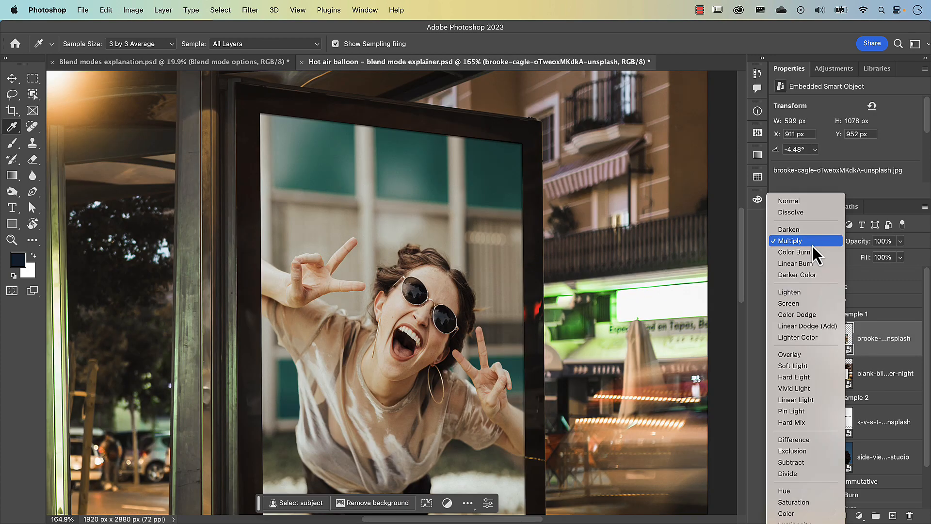
{"action": "left_click", "coordinate": [814, 201]}
{"action": "scroll", "coordinate": [520, 158], "scroll_direction": "up", "scroll_amount": 5}
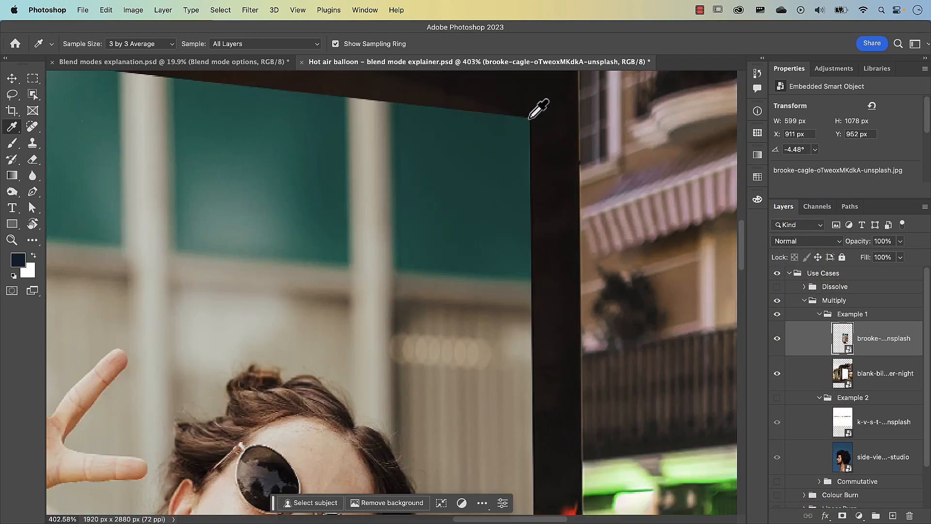
{"action": "left_click", "coordinate": [797, 243]}
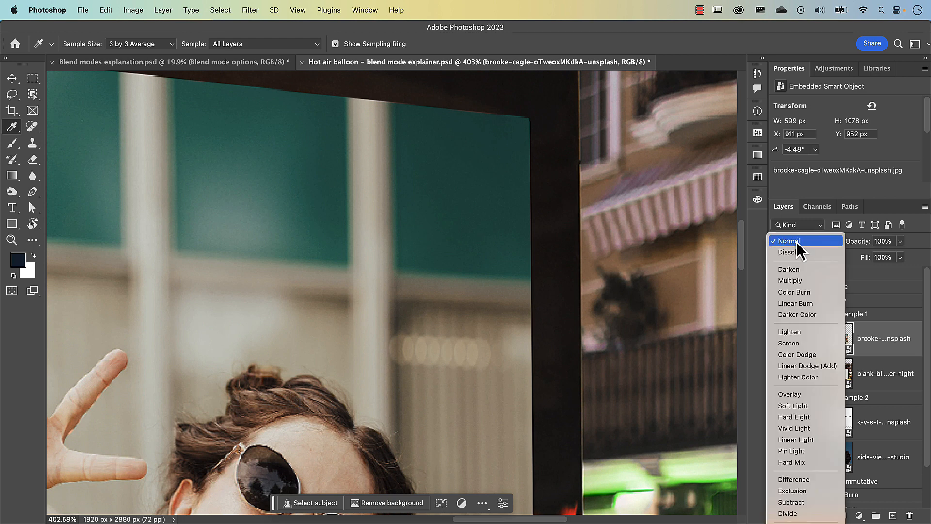
{"action": "left_click", "coordinate": [802, 279]}
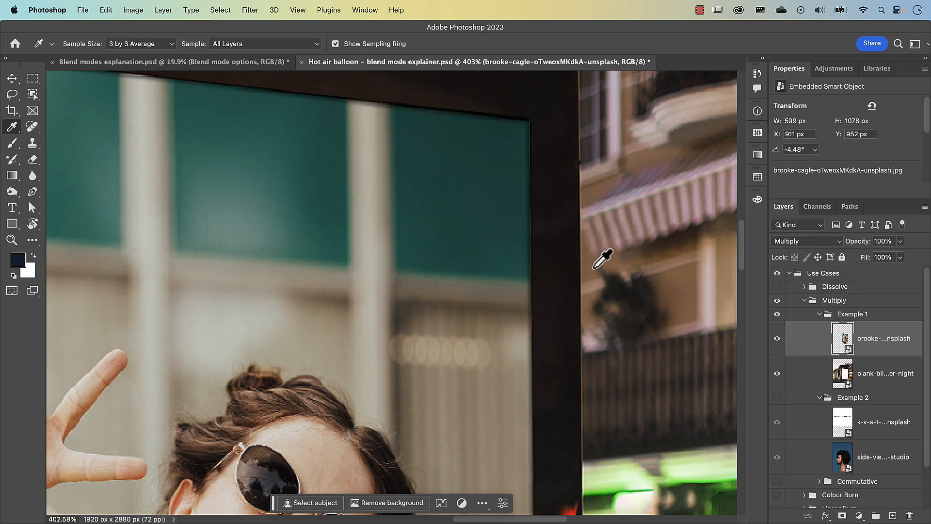
{"action": "key", "text": "super+0"}
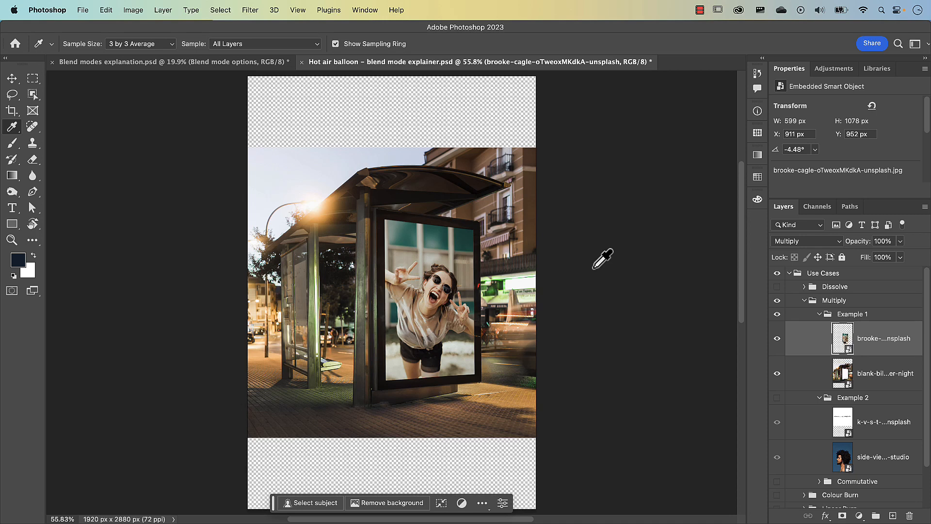
Hide the Example 1 group and show the Example 2 group inside the Multiply use cases.
{"action": "left_click", "coordinate": [820, 314]}
{"action": "left_click", "coordinate": [777, 314]}
{"action": "left_click", "coordinate": [777, 327]}
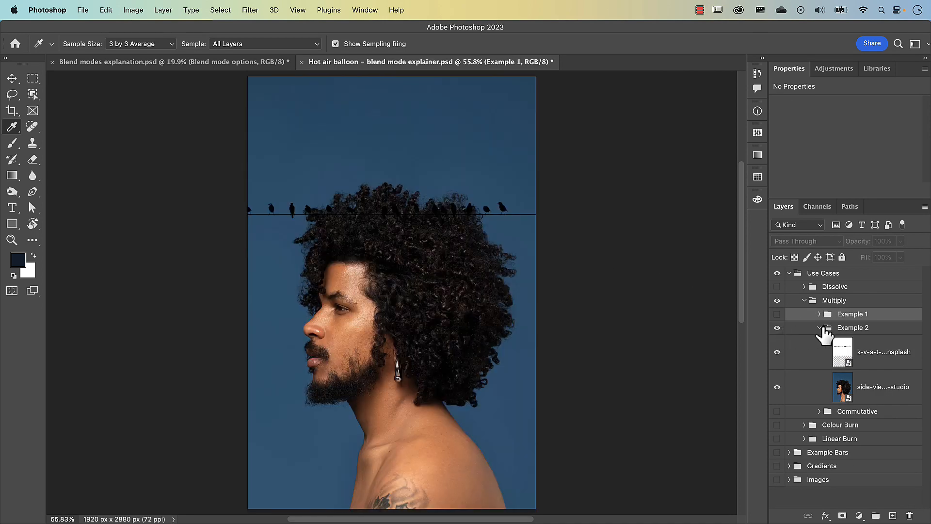
{"action": "left_click", "coordinate": [820, 327]}
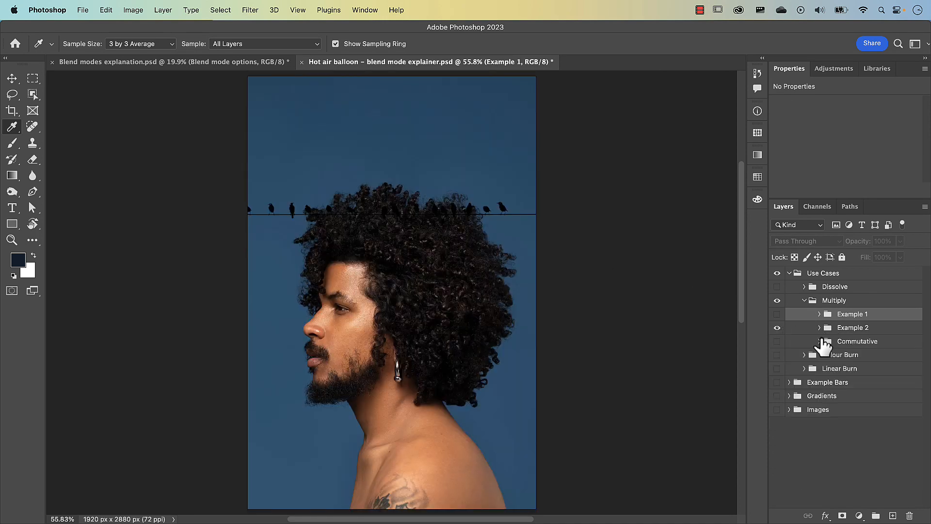
{"action": "left_click", "coordinate": [820, 329]}
Hide the birds layer to view the portrait alone, and show it again with blend mode Normal to examine the birds.
{"action": "left_click", "coordinate": [777, 352]}
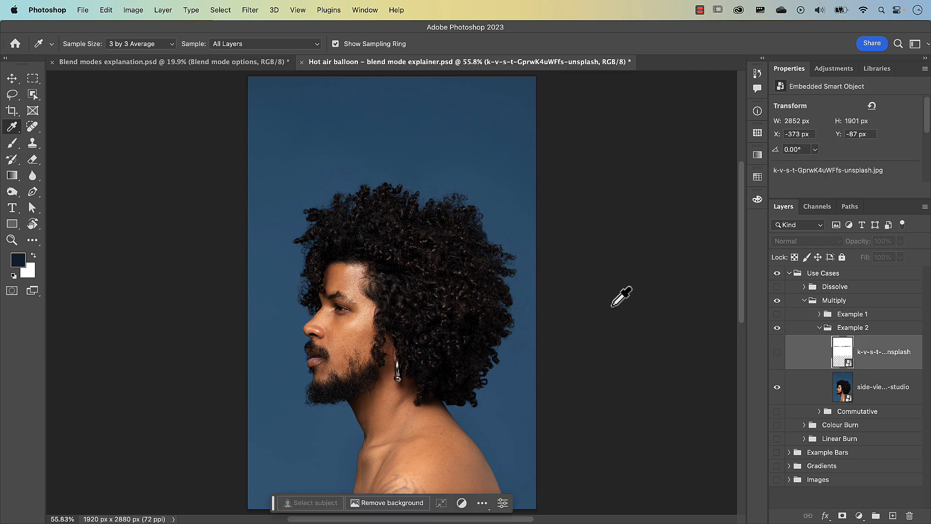
{"action": "left_click", "coordinate": [777, 353]}
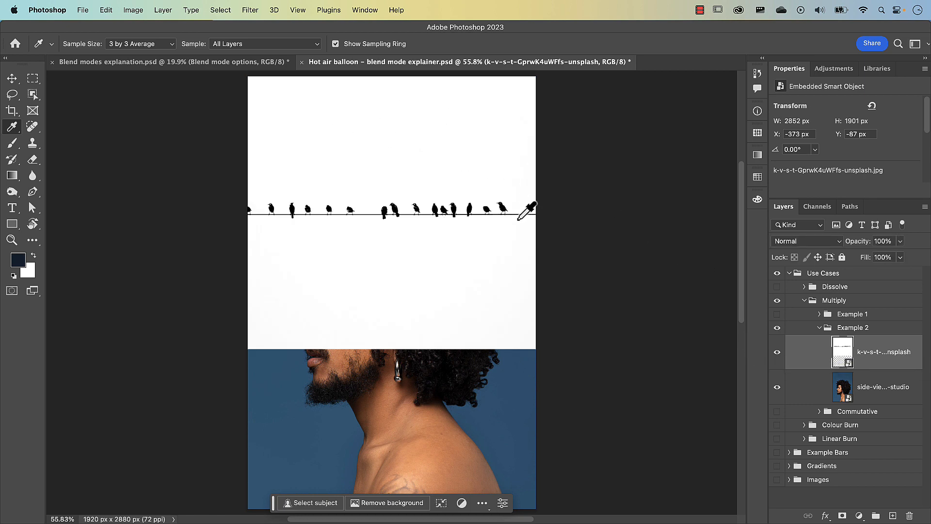
{"action": "scroll", "coordinate": [493, 221], "scroll_direction": "up", "scroll_amount": 2}
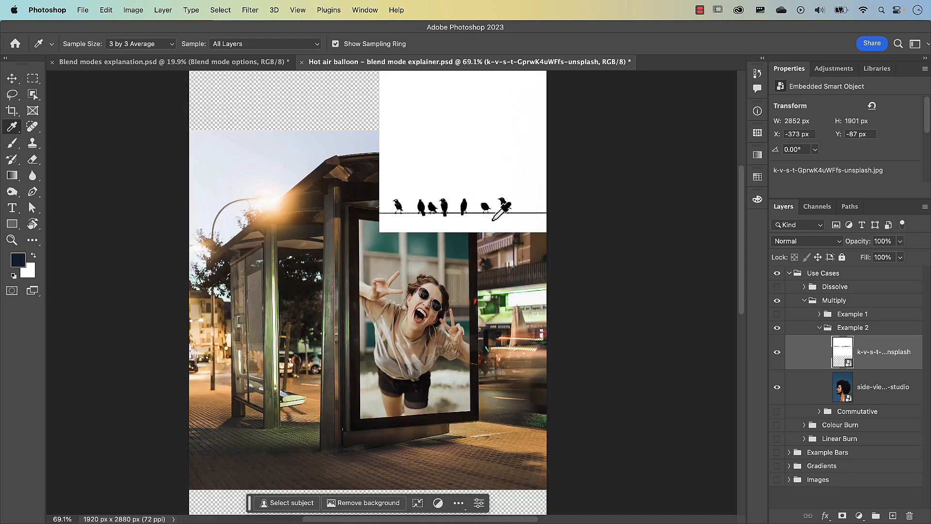
{"action": "scroll", "coordinate": [493, 220], "scroll_direction": "up", "scroll_amount": 4}
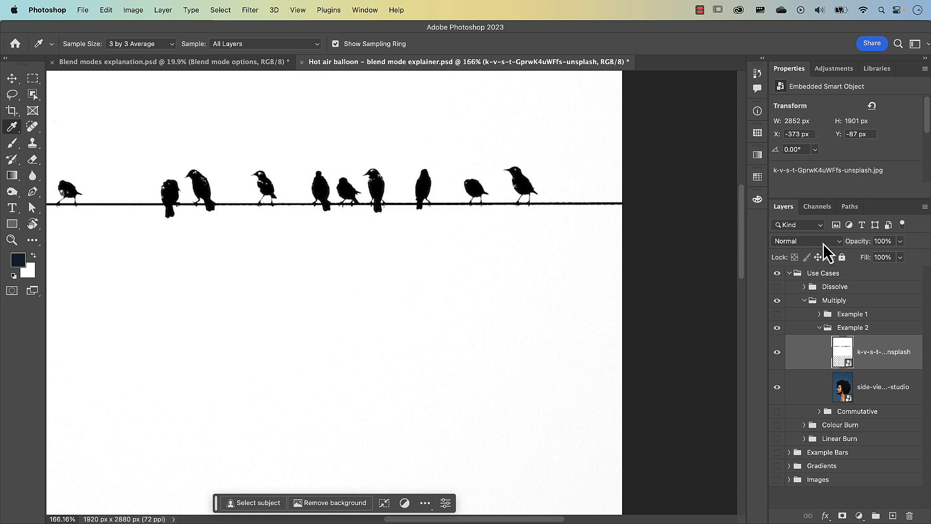
Set the birds layer's blend mode to Multiply and examine how the birds blend over the portrait.
{"action": "left_click", "coordinate": [824, 244]}
{"action": "left_click", "coordinate": [819, 281]}
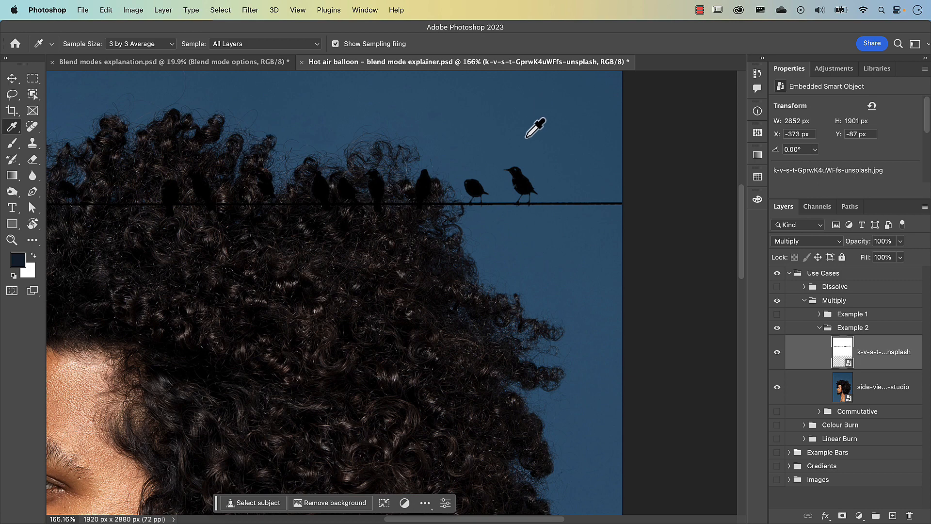
{"action": "scroll", "coordinate": [526, 196], "scroll_direction": "up", "scroll_amount": 3}
{"action": "scroll", "coordinate": [534, 190], "scroll_direction": "up", "scroll_amount": 2}
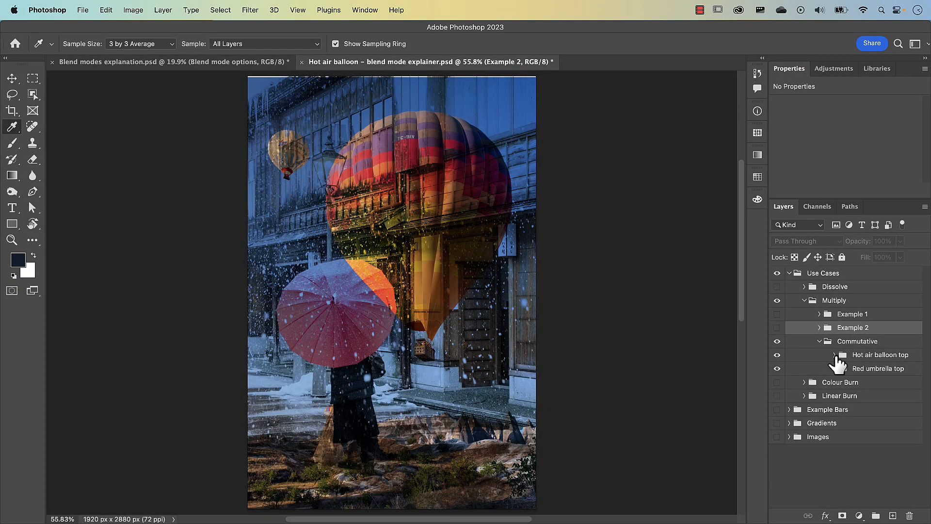
Expand the Hot air balloon top group and check the blend modes of its balloon and umbrella layers.
{"action": "left_click", "coordinate": [835, 355]}
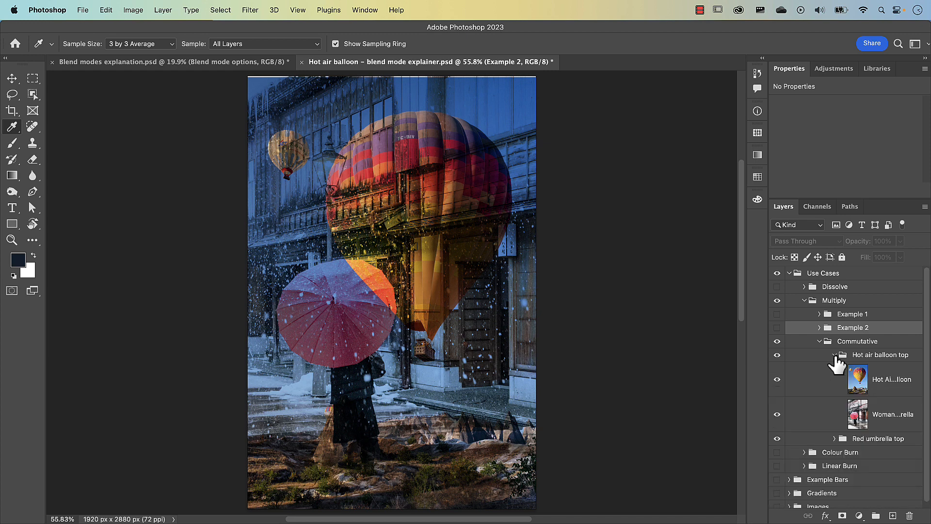
{"action": "left_click", "coordinate": [877, 382]}
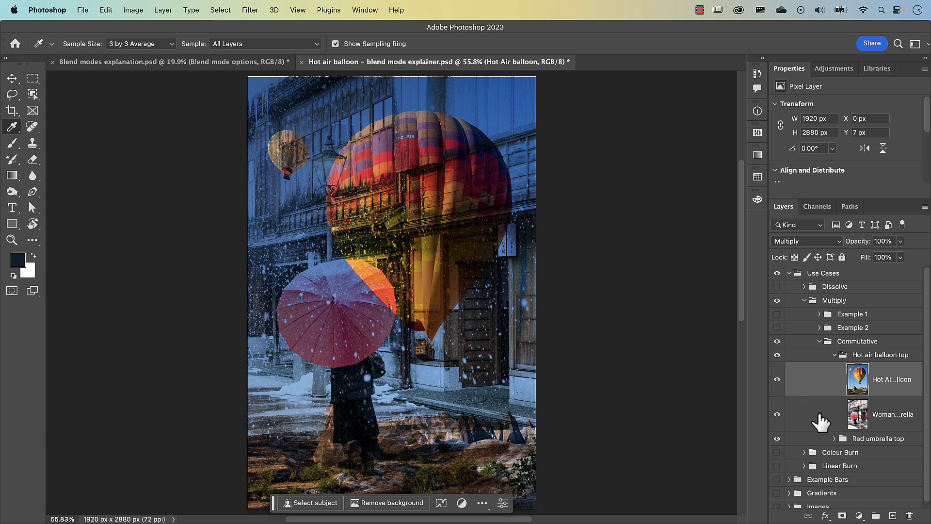
{"action": "left_click", "coordinate": [859, 417]}
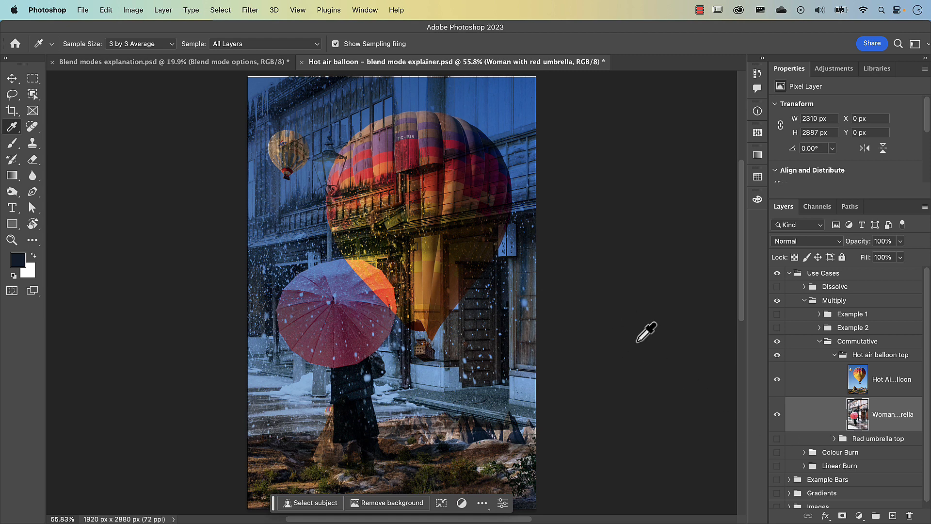
Toggle the Red umbrella top group's visibility, expand it, and check the blend modes of its umbrella and balloon layers.
{"action": "left_click", "coordinate": [777, 439]}
{"action": "left_click", "coordinate": [778, 438]}
{"action": "left_click", "coordinate": [835, 439]}
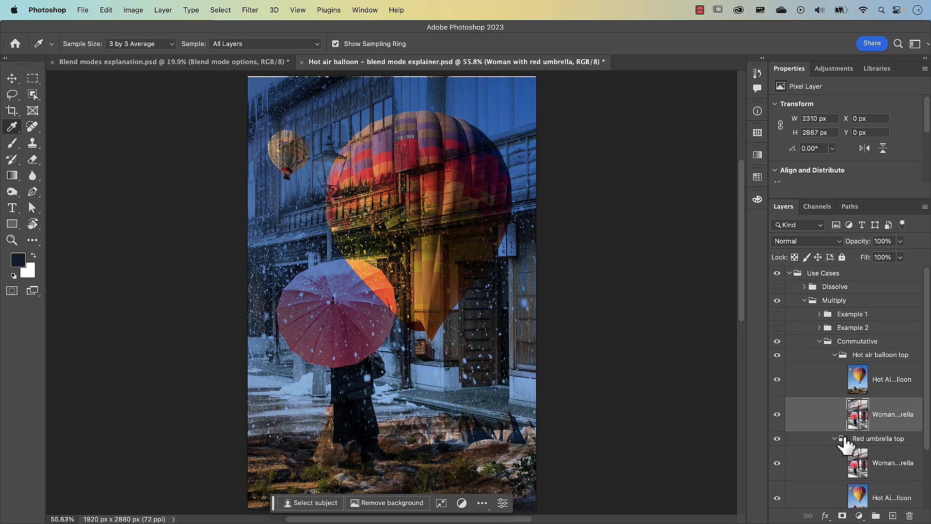
{"action": "scroll", "coordinate": [845, 439], "scroll_direction": "down", "scroll_amount": 4}
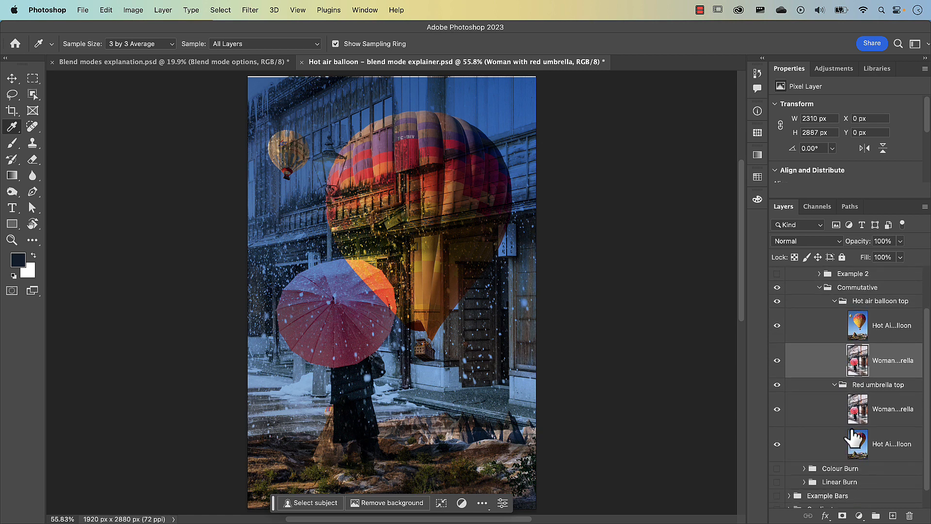
{"action": "left_click", "coordinate": [860, 416]}
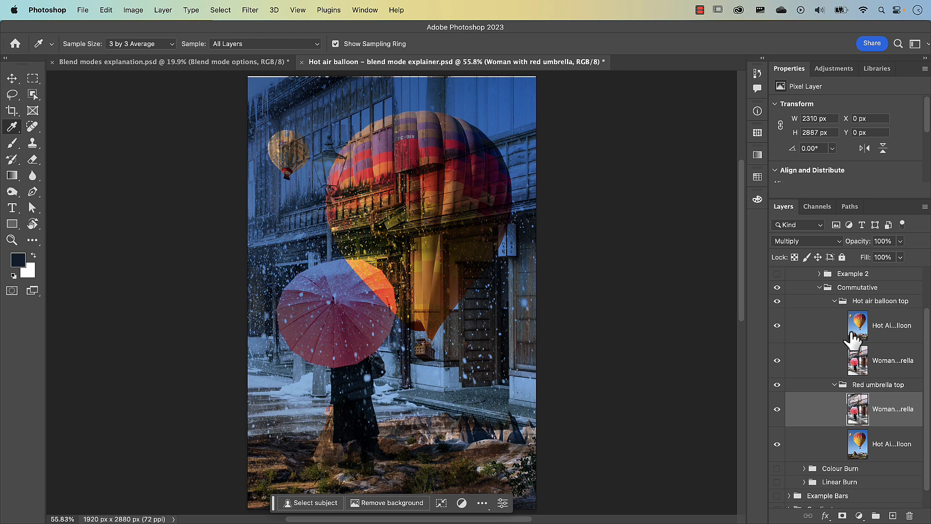
{"action": "left_click", "coordinate": [858, 449]}
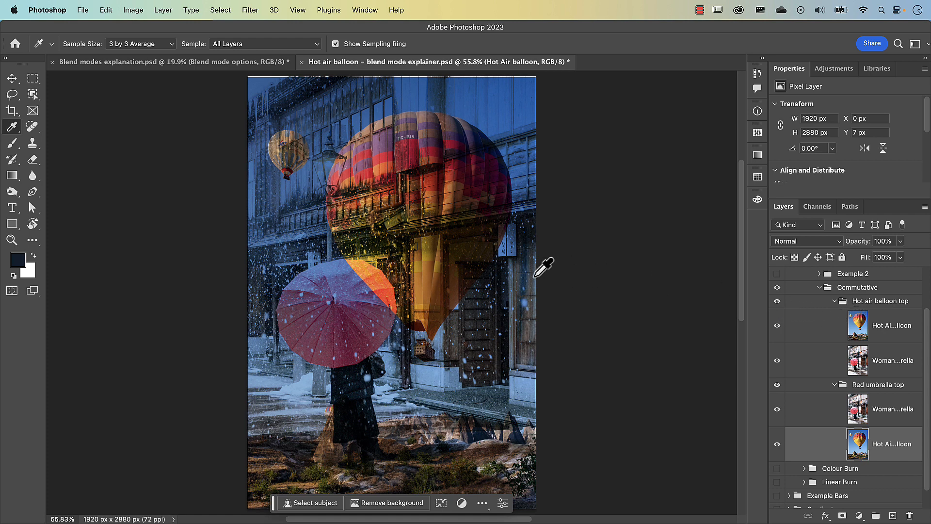
Toggle the Hot air balloon top group's visibility repeatedly to compare its blend with the Red umbrella top group.
{"action": "left_click", "coordinate": [777, 302]}
{"action": "left_click", "coordinate": [778, 301]}
{"action": "left_click", "coordinate": [777, 301]}
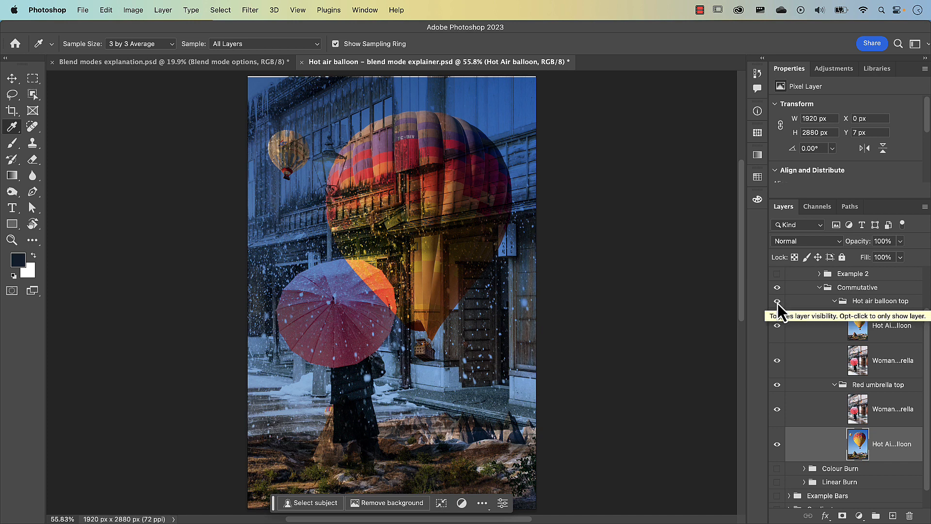
{"action": "left_click", "coordinate": [778, 301]}
{"action": "left_click", "coordinate": [777, 302]}
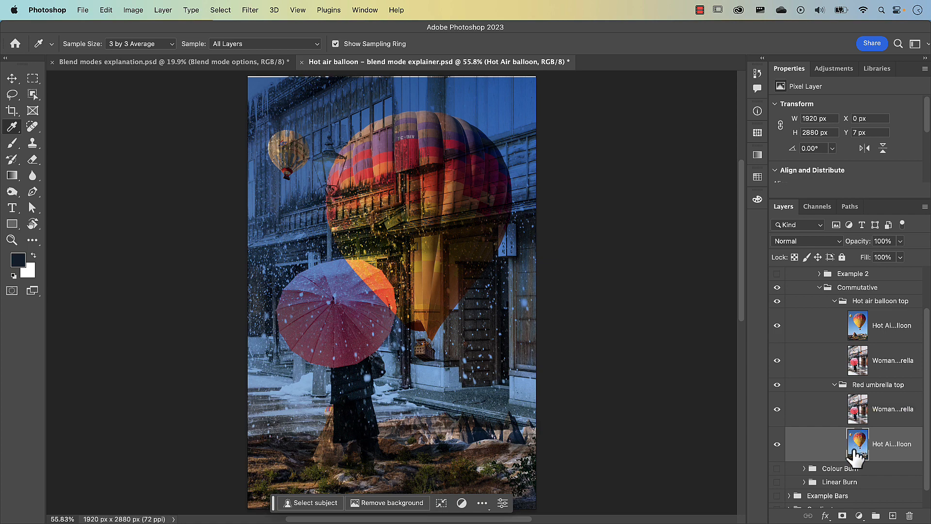
Collapse and hide the Use Cases group, and show the Images group with its layers expanded.
{"action": "left_click", "coordinate": [820, 288]}
{"action": "left_click", "coordinate": [790, 273]}
{"action": "left_click", "coordinate": [777, 273]}
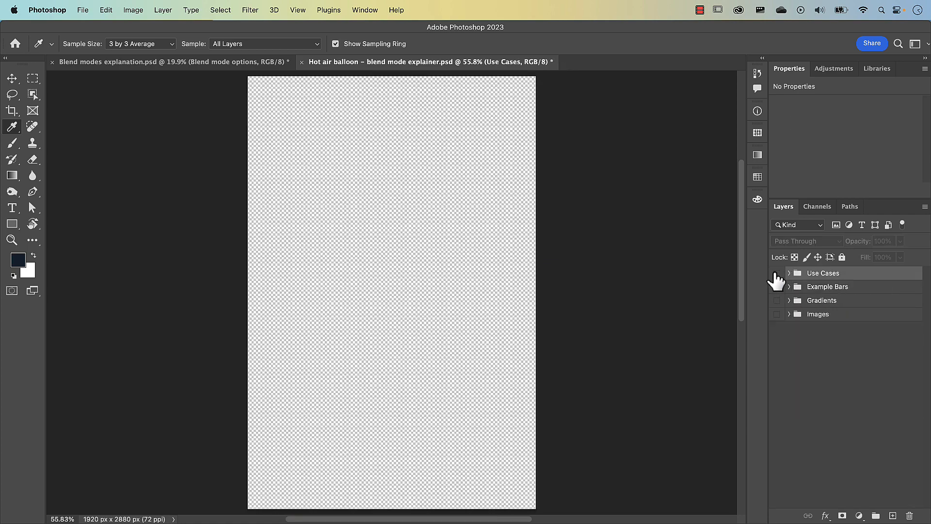
{"action": "left_click", "coordinate": [777, 313]}
{"action": "left_click", "coordinate": [789, 314]}
Set the Hot Air balloon layer's blend mode in the Images group to Colour Burn.
{"action": "left_click", "coordinate": [795, 330]}
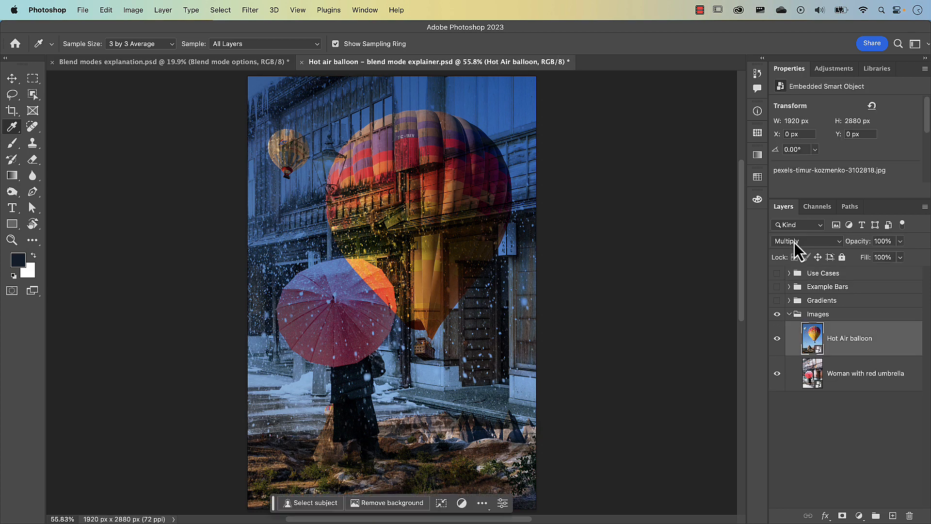
{"action": "left_click", "coordinate": [796, 242]}
{"action": "left_click", "coordinate": [796, 253]}
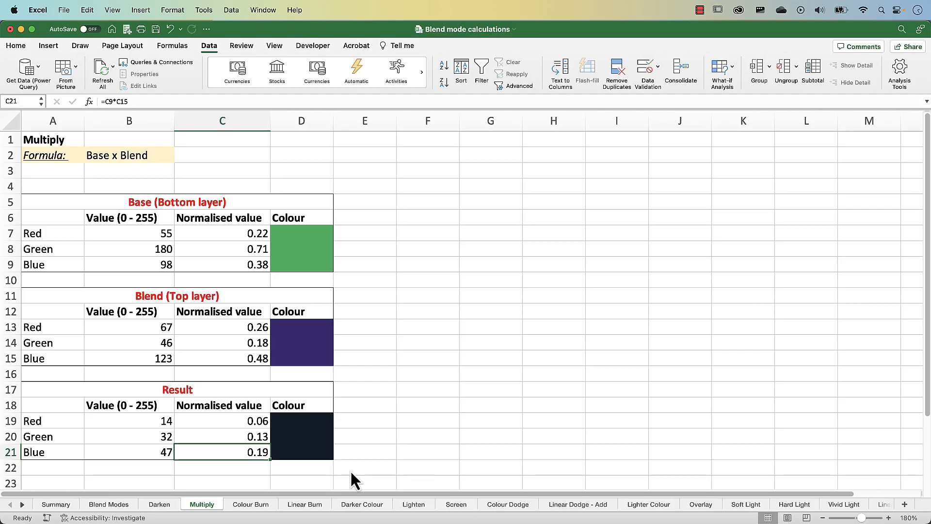
In the Excel blend mode calculations workbook, open the Colour Burn sheet and examine its formula in B2.
{"action": "left_click", "coordinate": [251, 504]}
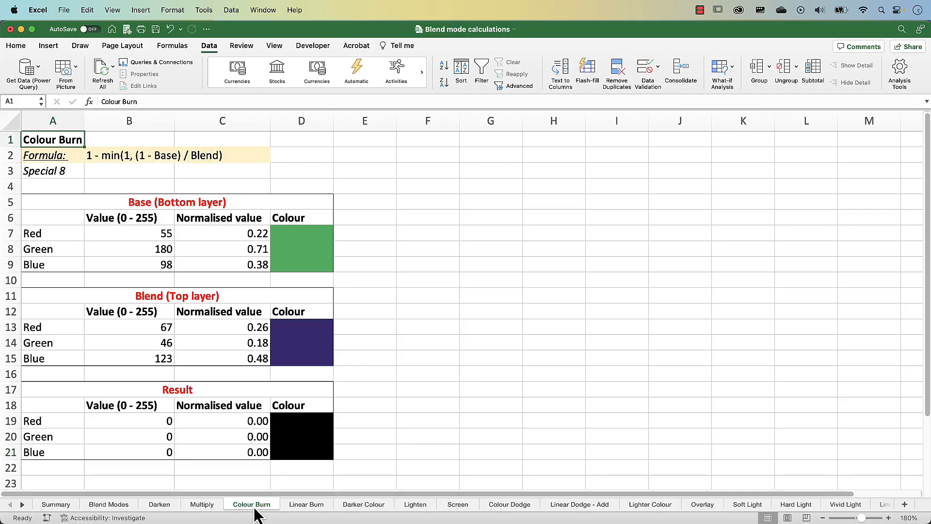
{"action": "left_click", "coordinate": [141, 157]}
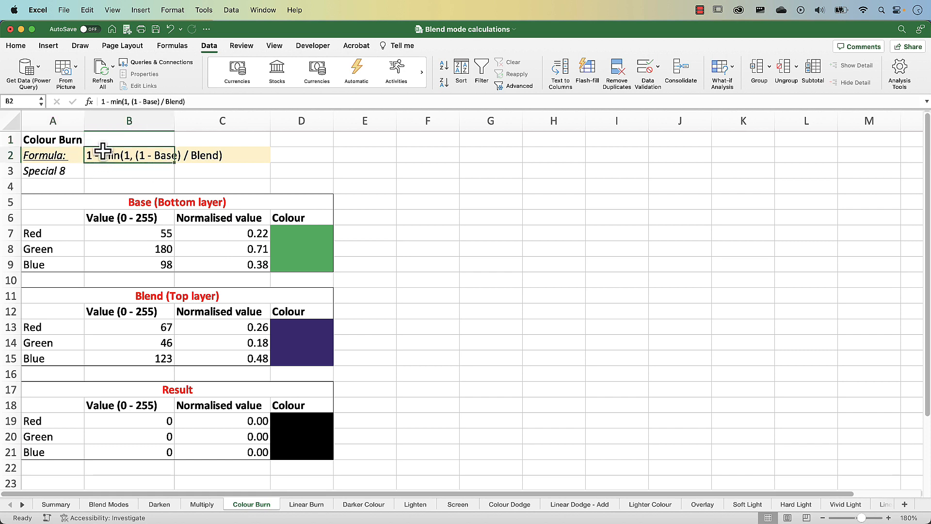
{"action": "left_click", "coordinate": [147, 170]}
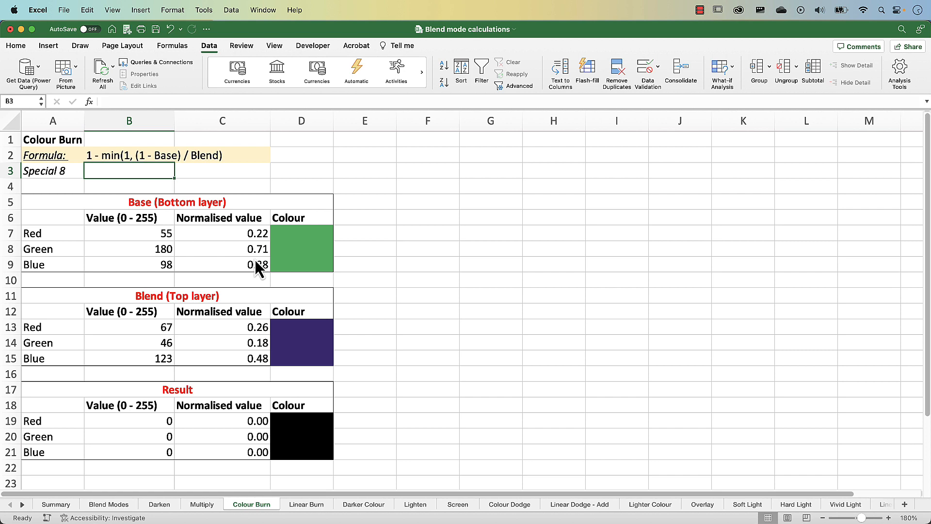
Select the Special 8 note in A3, and switch to Photoshop to hide the Images group and show the Use Cases group.
{"action": "left_click", "coordinate": [65, 175]}
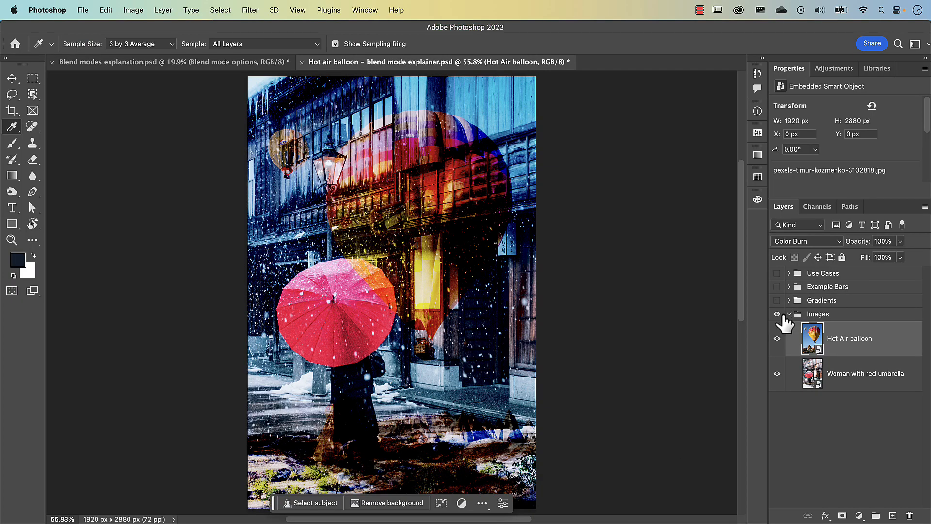
{"action": "left_click", "coordinate": [777, 314]}
{"action": "left_click", "coordinate": [778, 273]}
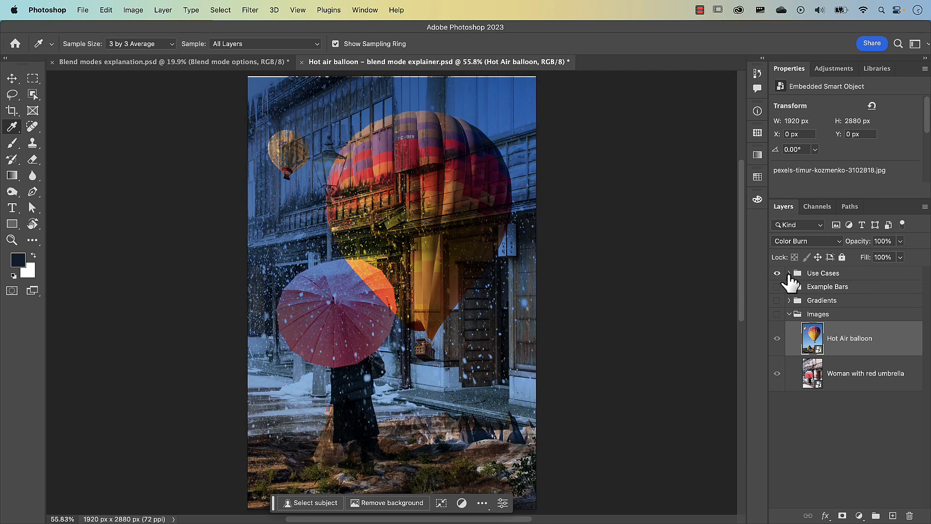
Expand the Use Cases group, hide and collapse Multiply, and show the Colour Burn group with its Gradient effect layers expanded.
{"action": "left_click", "coordinate": [789, 273]}
{"action": "left_click", "coordinate": [777, 301]}
{"action": "left_click", "coordinate": [804, 301]}
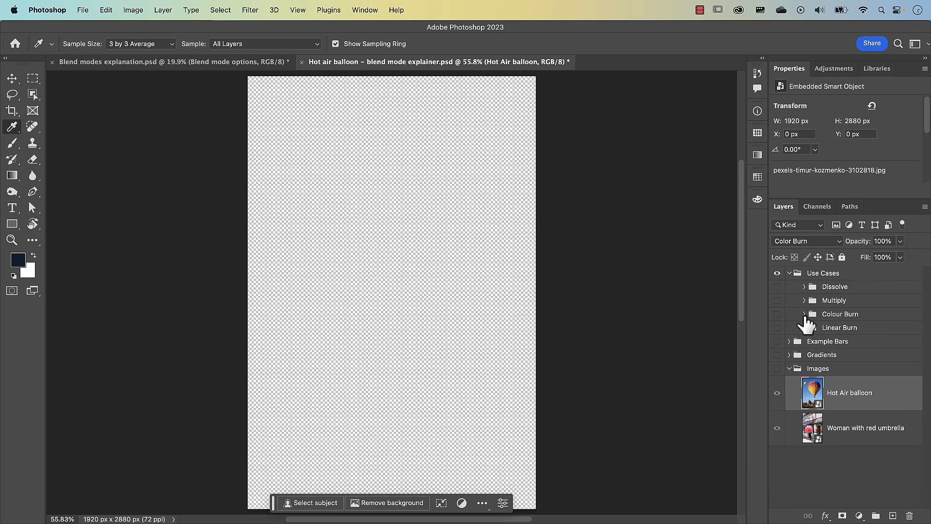
{"action": "left_click", "coordinate": [777, 314]}
{"action": "left_click", "coordinate": [803, 314]}
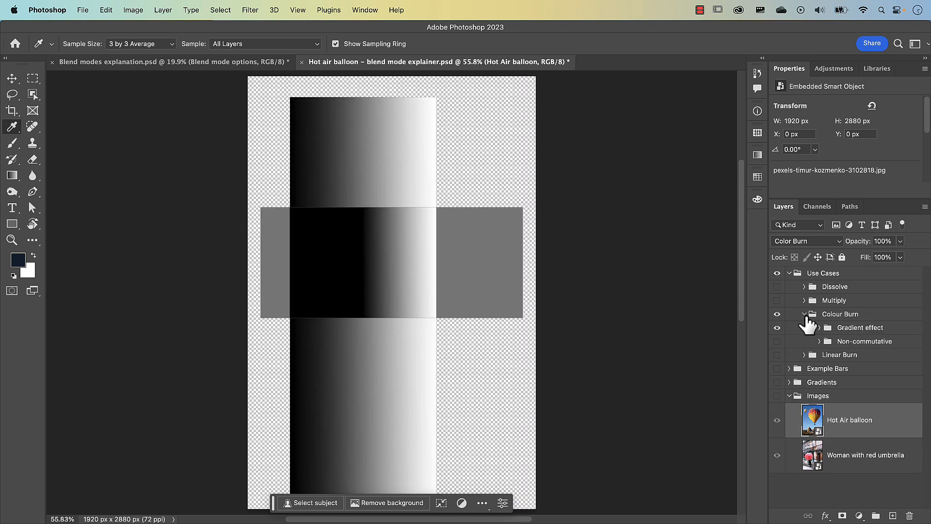
{"action": "left_click", "coordinate": [819, 327]}
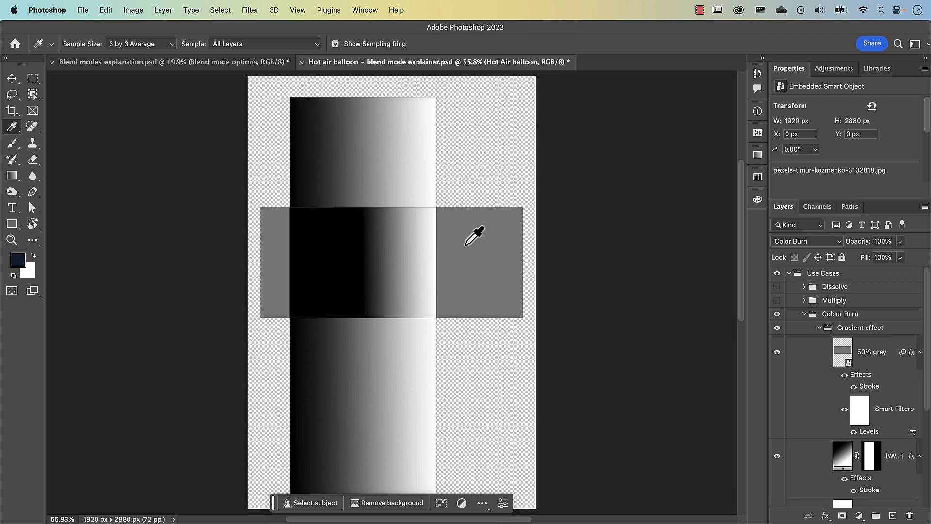
Set the 50% grey layer's blend mode to Normal and toggle its visibility to compare it with the gradient beneath.
{"action": "left_click", "coordinate": [872, 352]}
{"action": "left_click", "coordinate": [803, 241]}
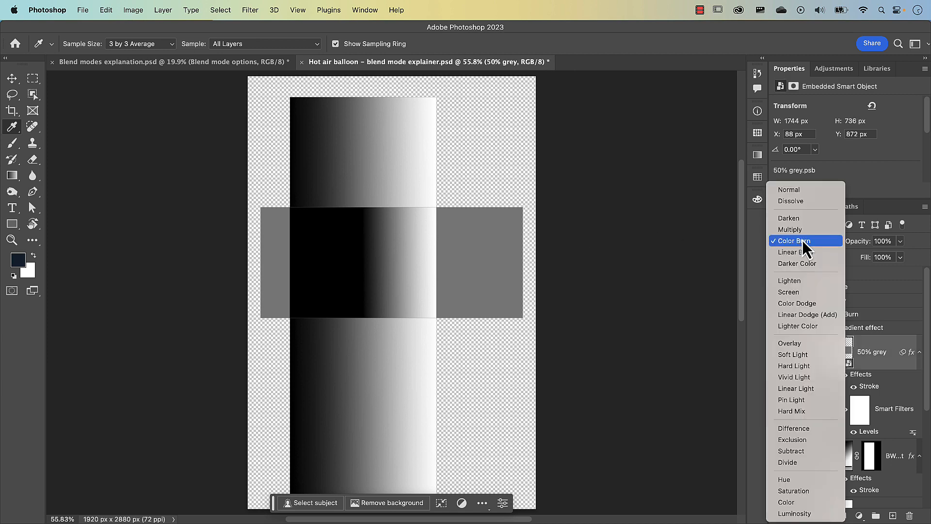
{"action": "left_click", "coordinate": [795, 190]}
{"action": "left_click", "coordinate": [777, 352]}
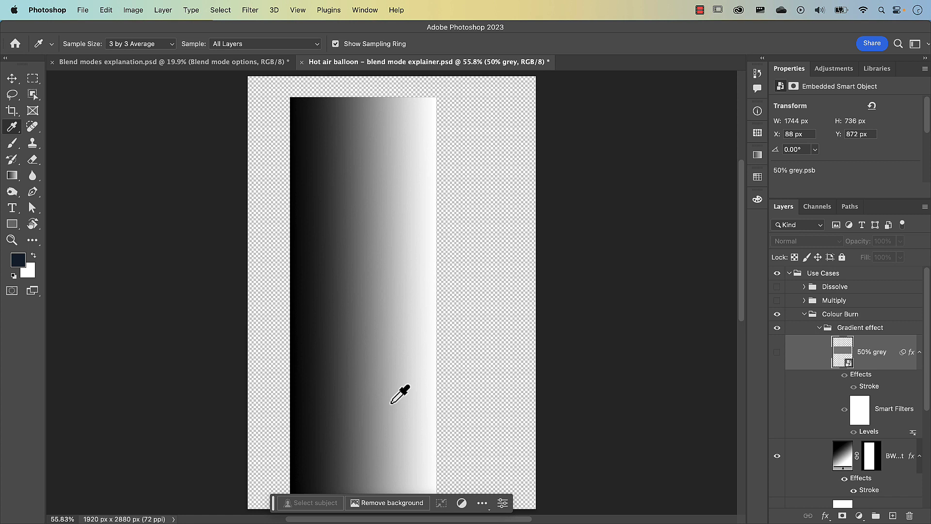
{"action": "left_click", "coordinate": [778, 353]}
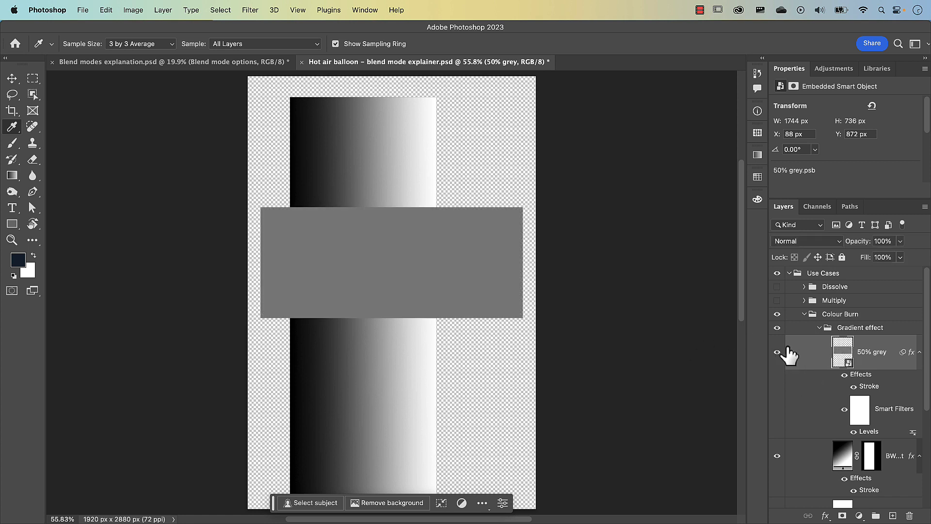
Set the 50% grey layer's blend mode to Color Burn, previewing the other darkening modes for comparison.
{"action": "left_click", "coordinate": [791, 241]}
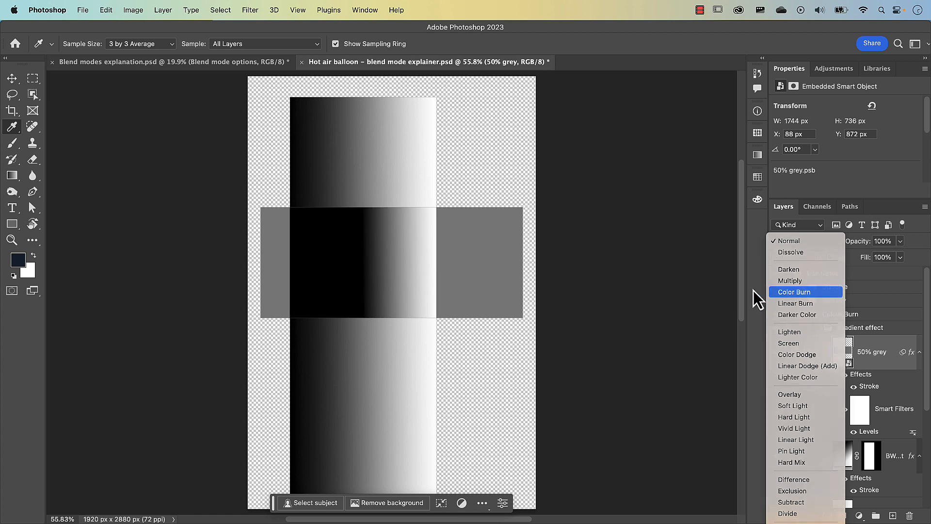
{"action": "left_click", "coordinate": [802, 295]}
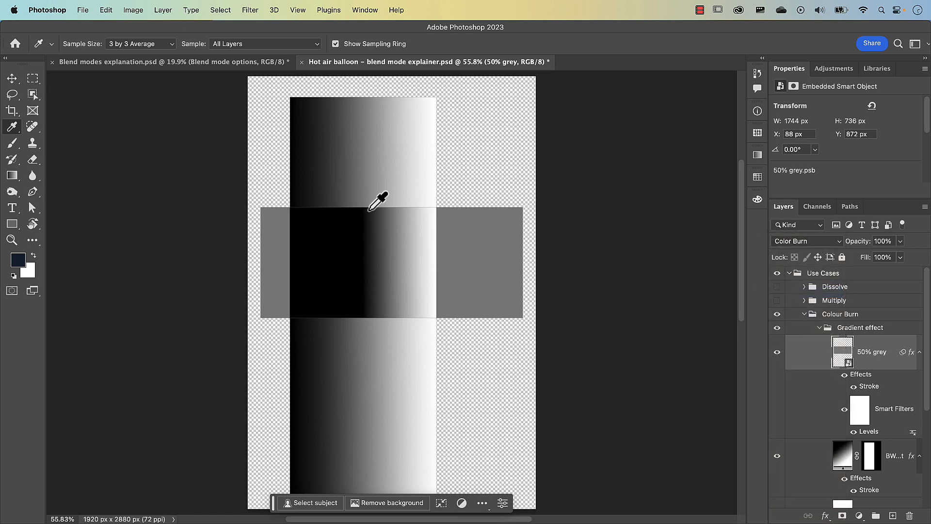
{"action": "left_click", "coordinate": [790, 242]}
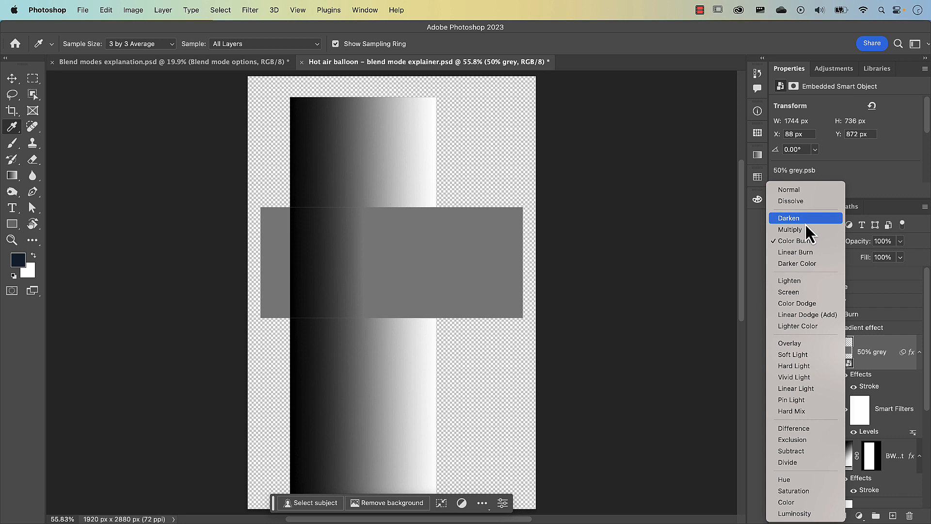
{"action": "left_click", "coordinate": [798, 241]}
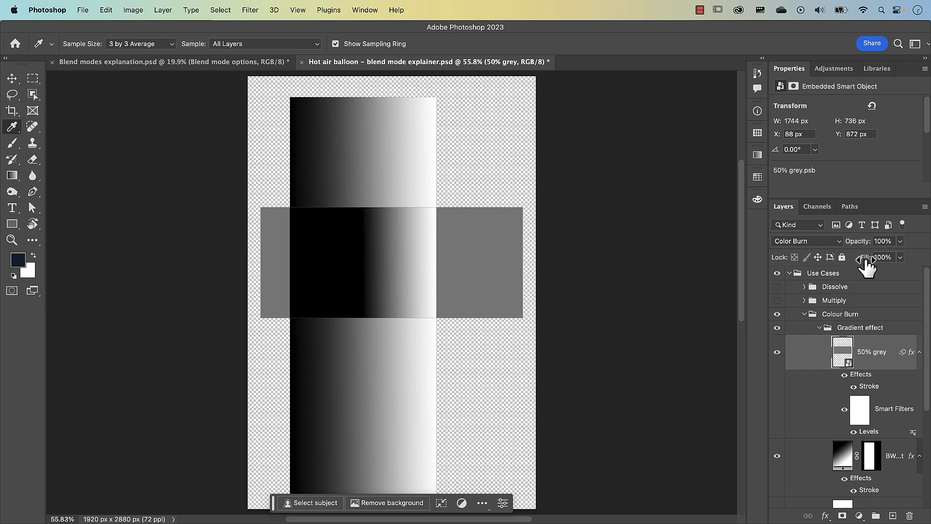
Swap the visible group from Use Cases to Images and set the Hot Air balloon layer's Fill to 49%.
{"action": "left_click", "coordinate": [790, 273]}
{"action": "left_click", "coordinate": [777, 273]}
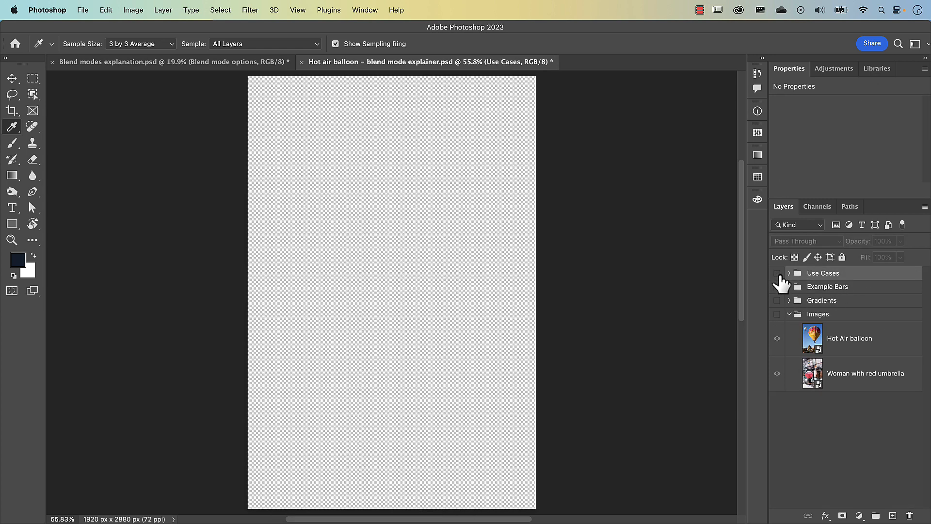
{"action": "left_click", "coordinate": [811, 338]}
{"action": "left_click", "coordinate": [777, 314]}
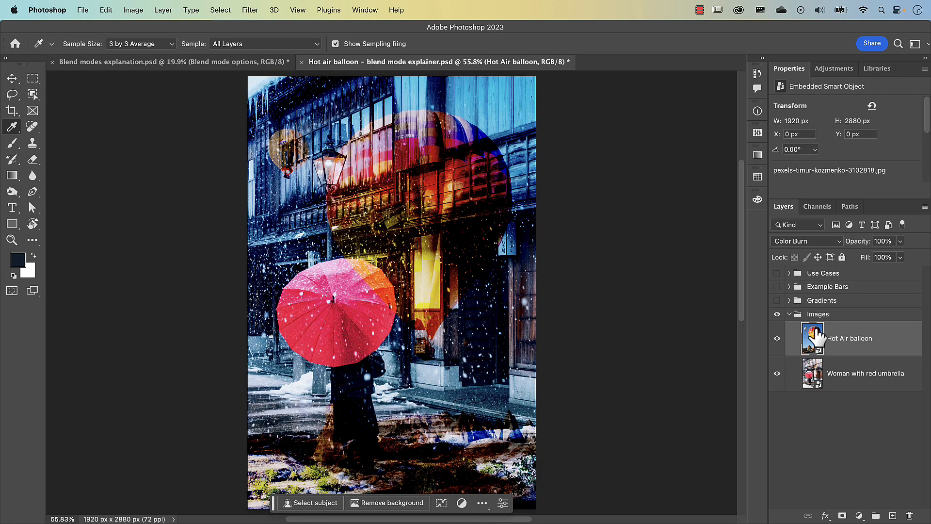
{"action": "mouse_move", "coordinate": [867, 243]}
{"action": "left_mouse_down"}
{"action": "mouse_move", "coordinate": [853, 248]}
{"action": "mouse_move", "coordinate": [867, 246]}
{"action": "mouse_move", "coordinate": [866, 268]}
{"action": "left_mouse_up"}
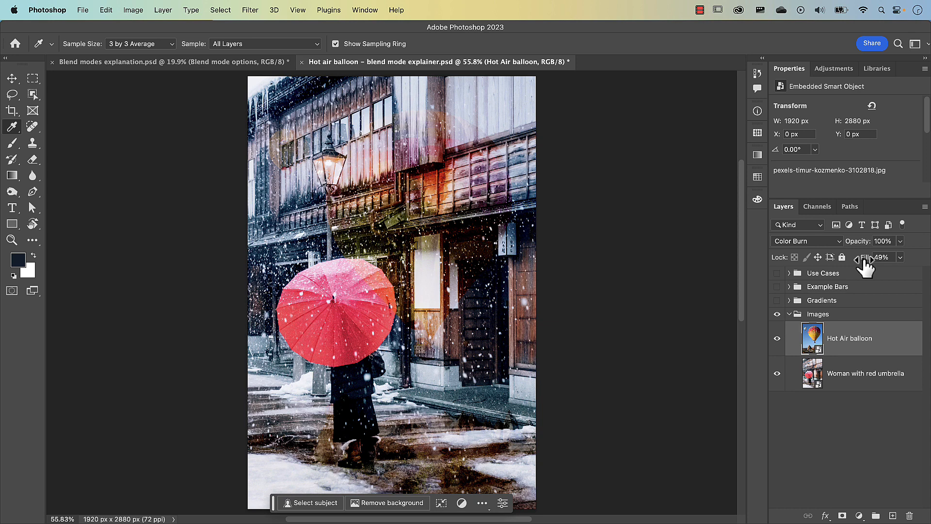
Show the Use Cases group again in place of Images, and raise the Hot Air balloon layer's Fill.
{"action": "left_click", "coordinate": [777, 273]}
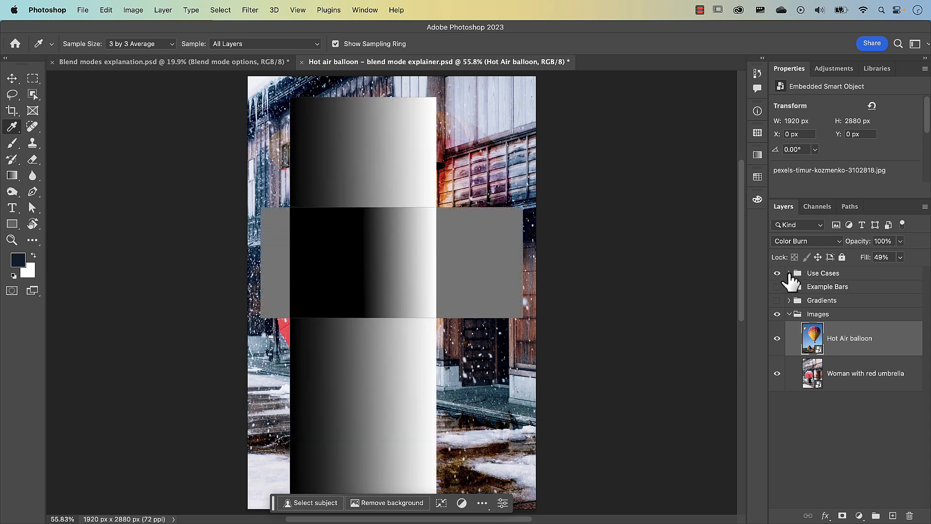
{"action": "left_click", "coordinate": [777, 314]}
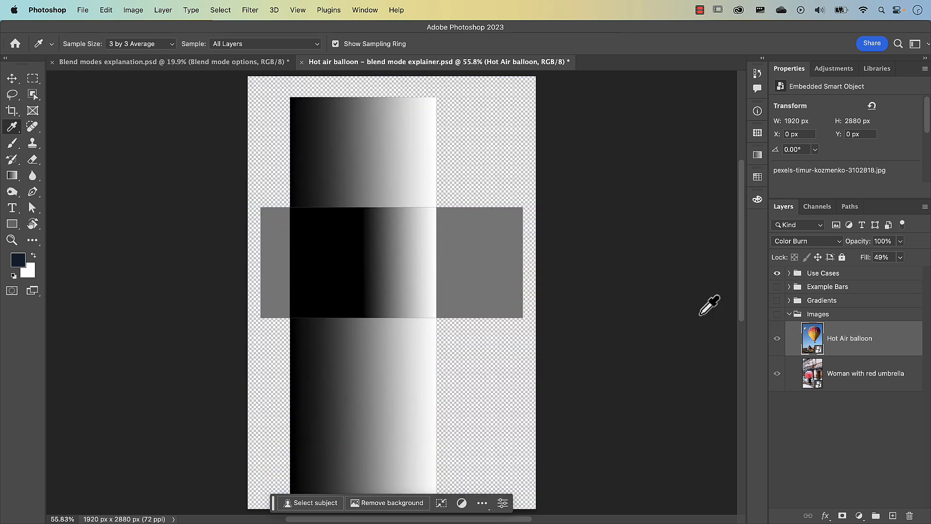
{"action": "left_click_drag", "start_coordinate": [866, 257], "coordinate": [903, 257]}
Expand the Use Cases group, select the 50% grey layer and try varying its Opacity, ending at 100%.
{"action": "left_click", "coordinate": [789, 273]}
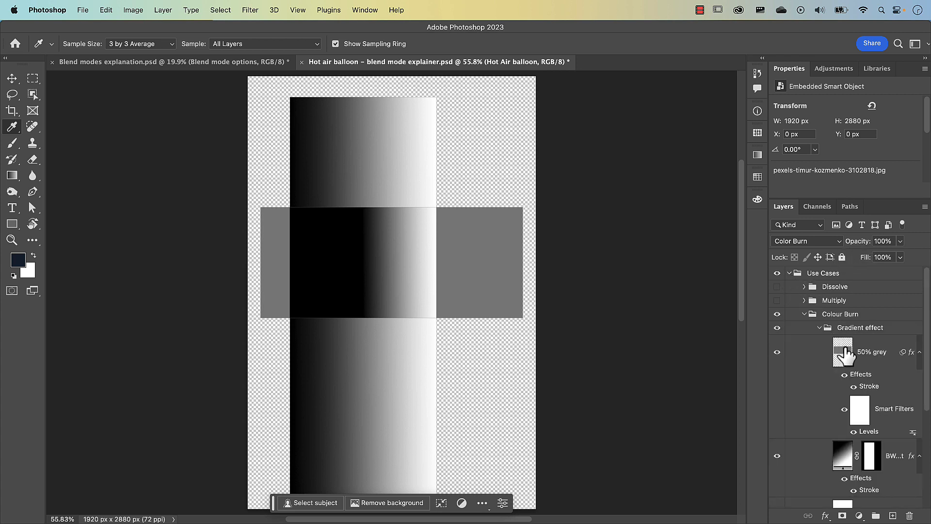
{"action": "left_click", "coordinate": [846, 355]}
{"action": "left_click_drag", "start_coordinate": [866, 243], "coordinate": [903, 244]}
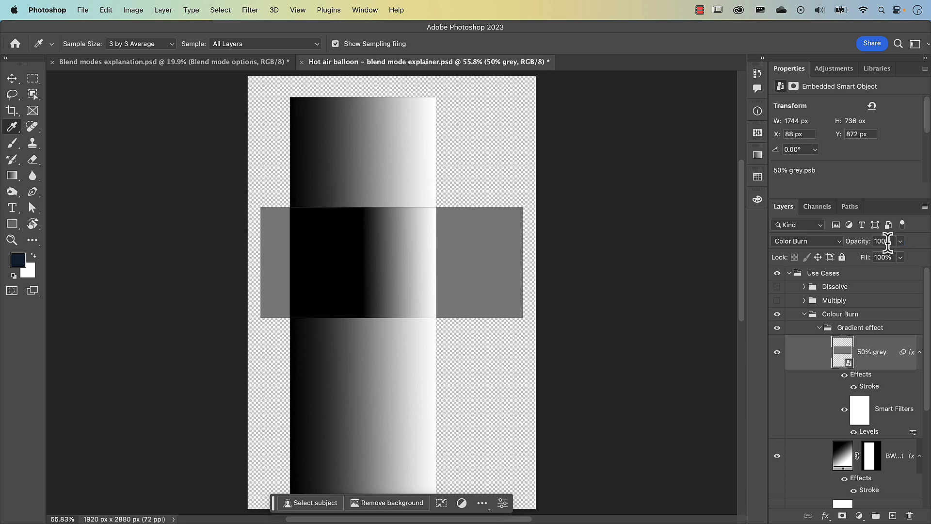
Lower the 50% grey layer's Fill in stages to 76%, 26% and 0%, and return it to 100%.
{"action": "left_click_drag", "start_coordinate": [861, 258], "coordinate": [864, 265]}
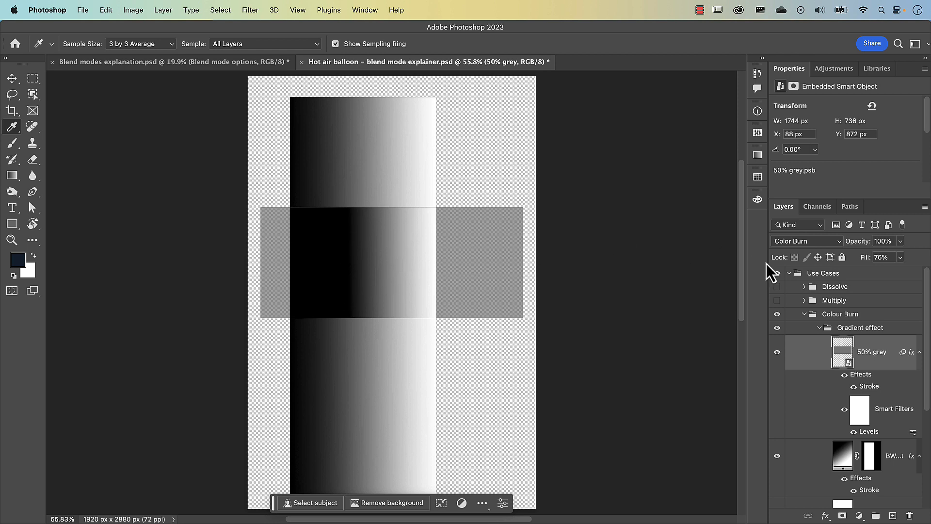
{"action": "left_click_drag", "start_coordinate": [868, 267], "coordinate": [865, 269]}
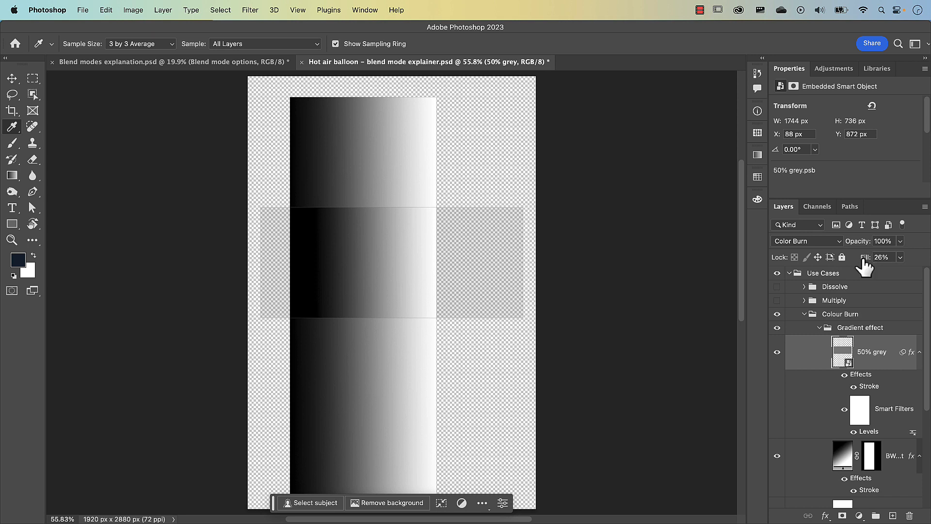
{"action": "left_click_drag", "start_coordinate": [868, 259], "coordinate": [868, 259]}
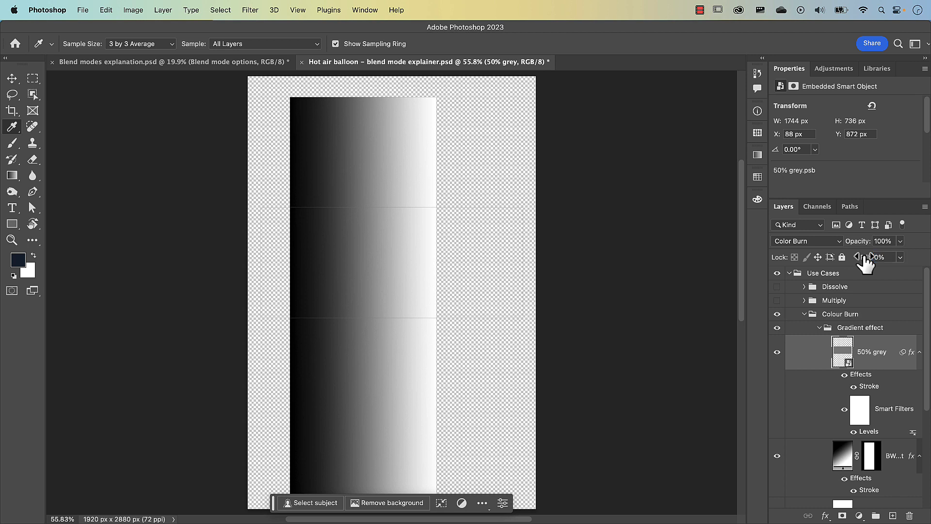
{"action": "left_click_drag", "start_coordinate": [866, 262], "coordinate": [921, 254]}
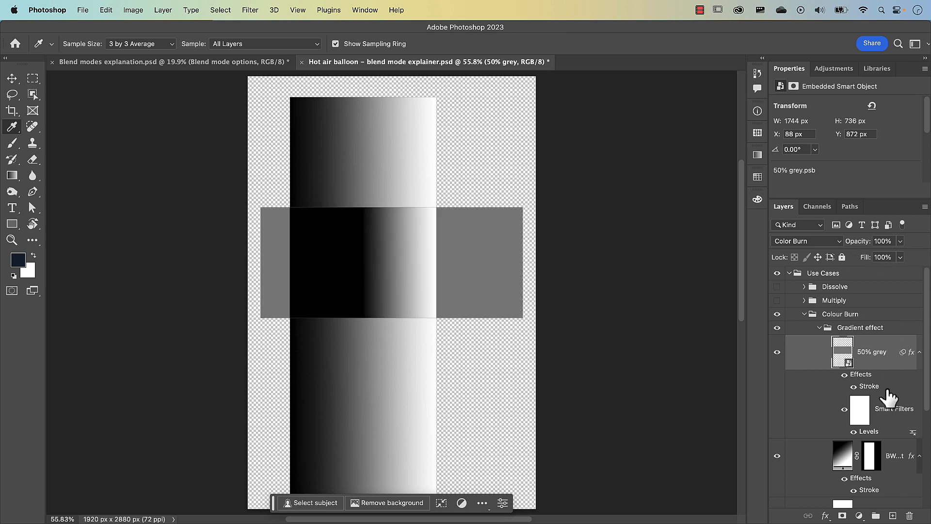
Edit the 50% grey layer's Levels smart filter, setting the midtone input to 9.99 and the white input level to 2.
{"action": "double_click", "coordinate": [868, 432]}
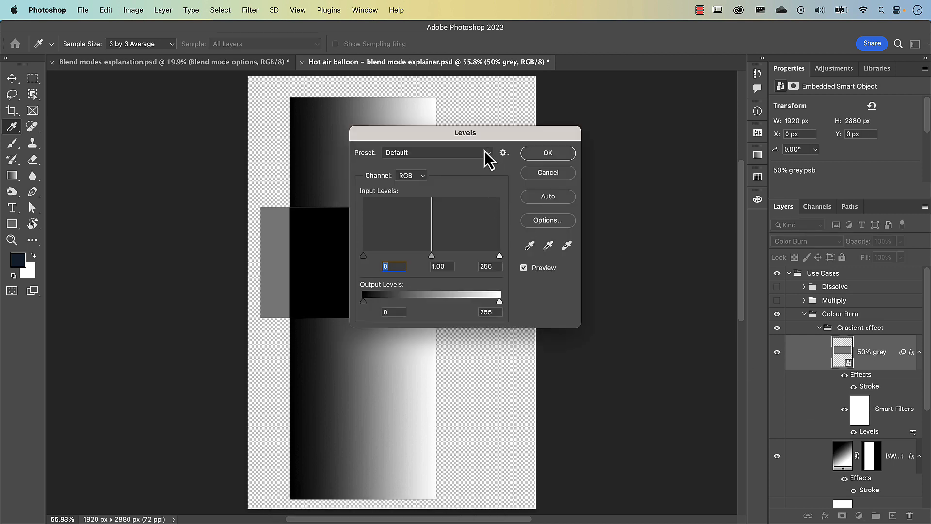
{"action": "left_click_drag", "start_coordinate": [482, 141], "coordinate": [641, 110]}
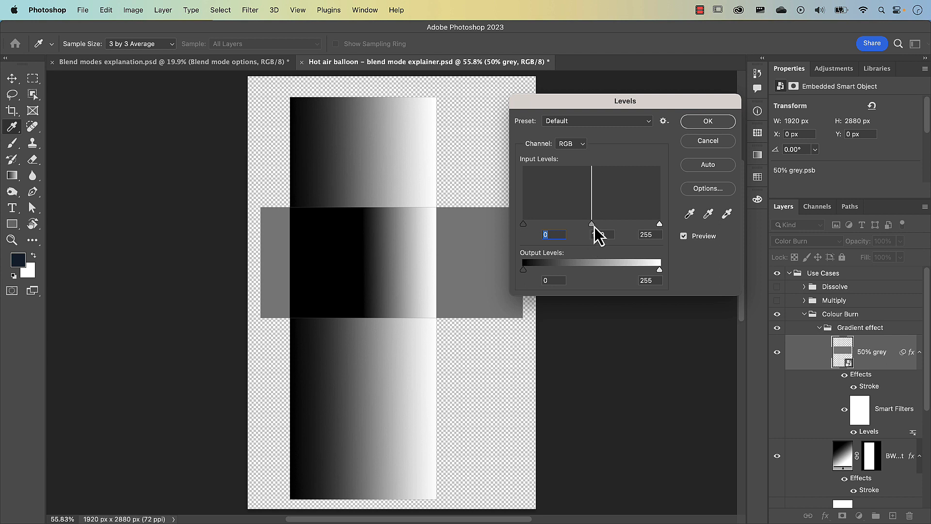
{"action": "left_click_drag", "start_coordinate": [592, 225], "coordinate": [524, 225]}
{"action": "key", "text": "Tab"}
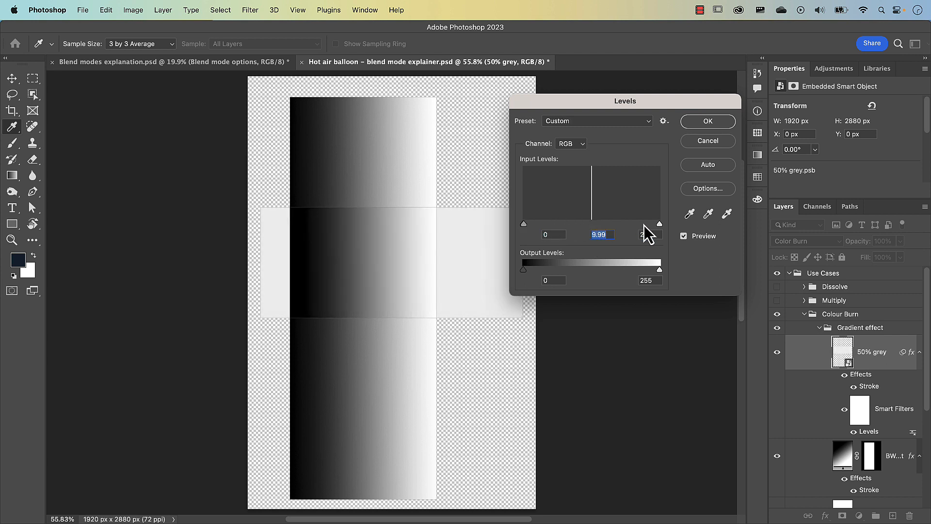
{"action": "left_click_drag", "start_coordinate": [661, 226], "coordinate": [592, 226]}
{"action": "key", "text": "Tab"}
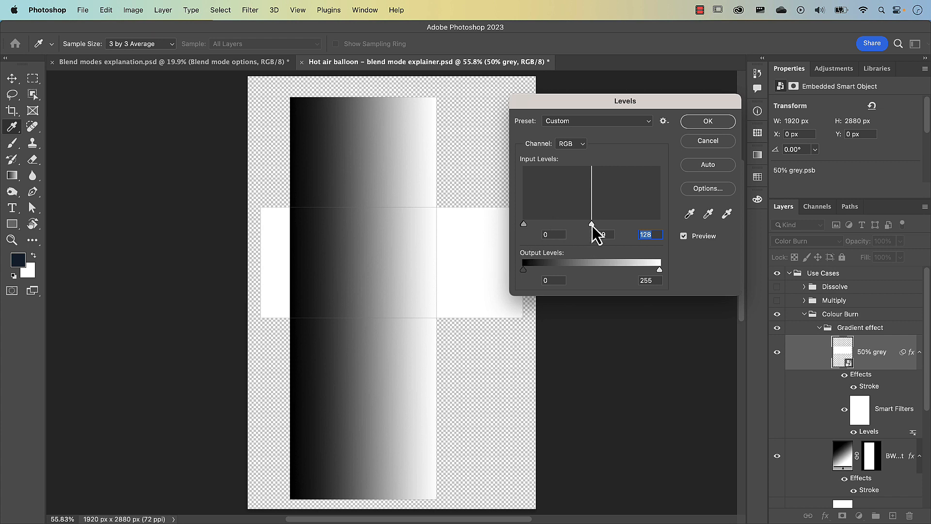
{"action": "left_click_drag", "start_coordinate": [592, 226], "coordinate": [523, 224]}
{"action": "left_click", "coordinate": [701, 125]}
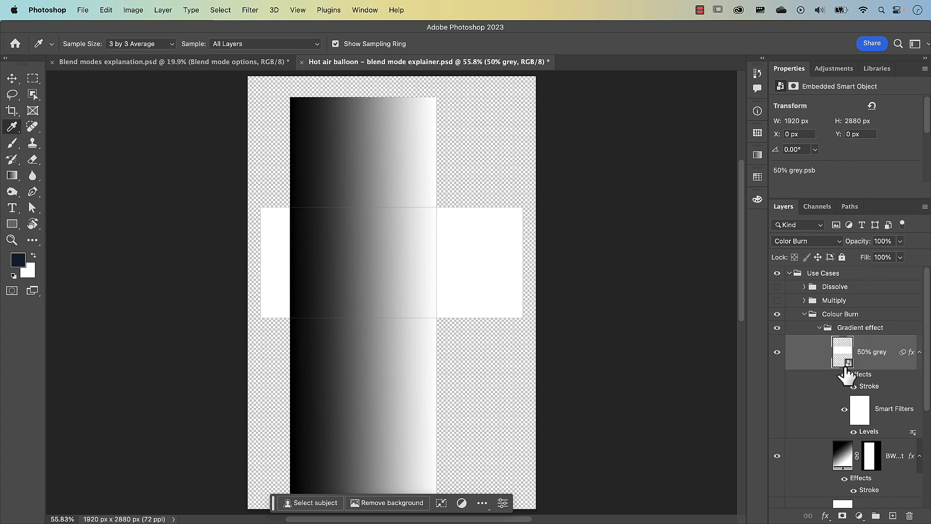
Take a history snapshot of the current state and name it Level adjustment.
{"action": "left_click", "coordinate": [758, 77]}
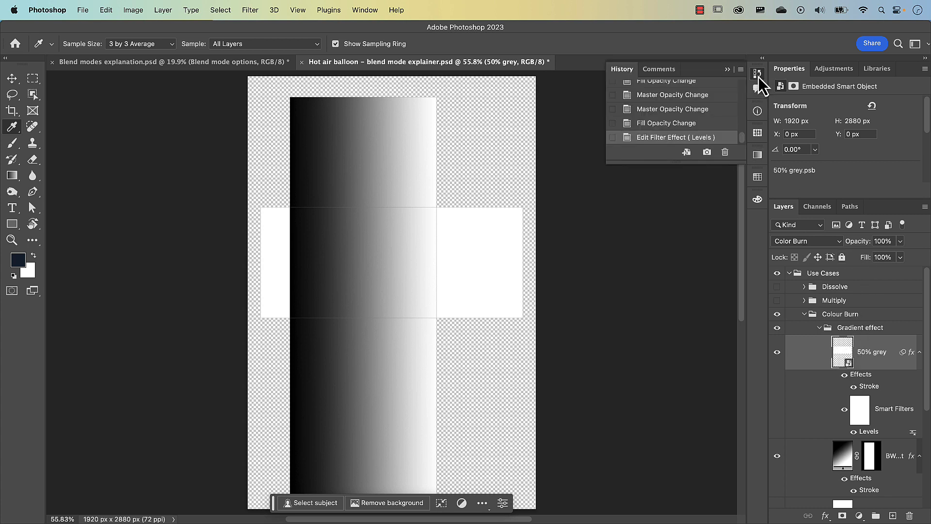
{"action": "left_click", "coordinate": [711, 153]}
{"action": "left_click_drag", "start_coordinate": [741, 138], "coordinate": [744, 66]}
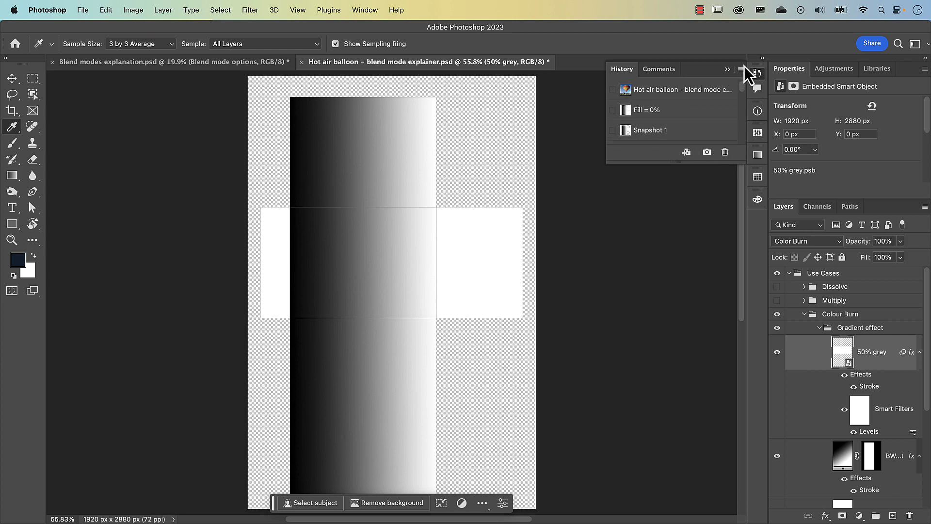
{"action": "scroll", "coordinate": [745, 92], "scroll_direction": "down", "scroll_amount": 3}
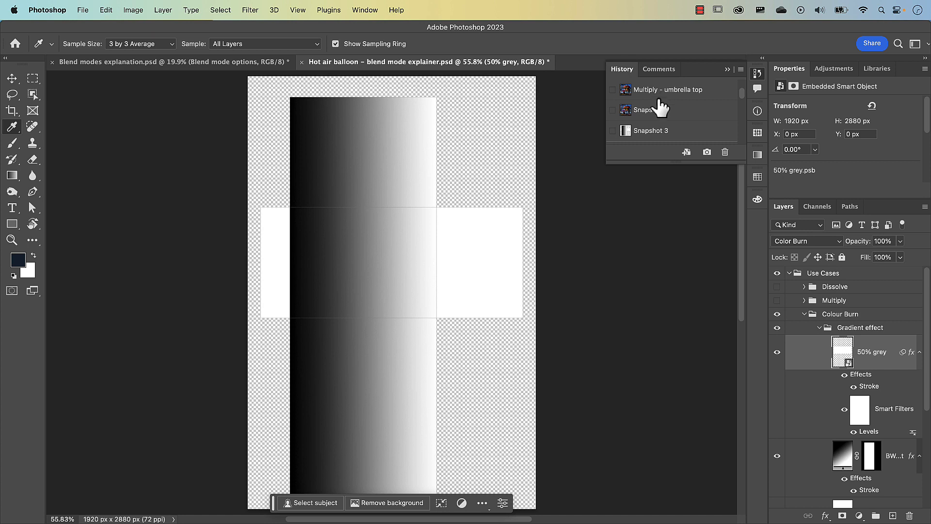
{"action": "double_click", "coordinate": [658, 131]}
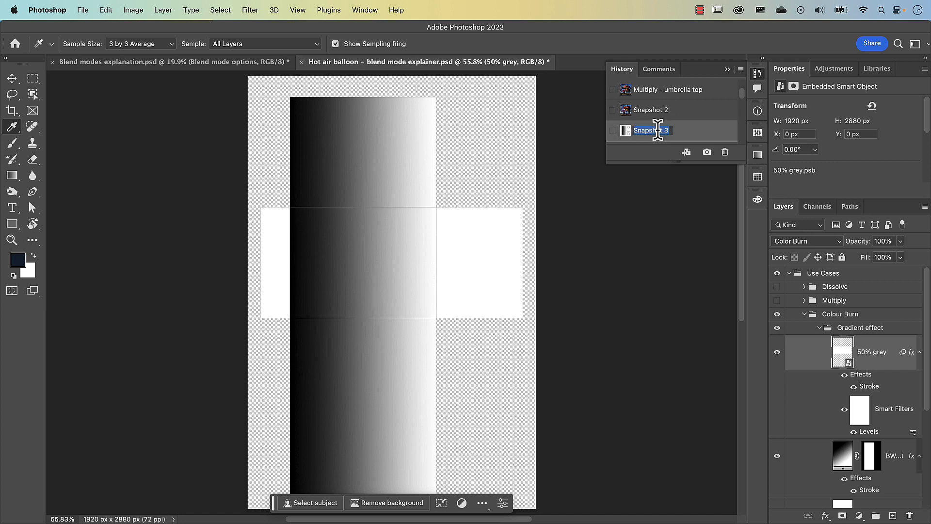
{"action": "type", "text": "Level adjustment"}
{"action": "key", "text": "Return"}
Reset the 50% grey layer's Levels filter to a midtone input of 1 and a white input level of 255.
{"action": "double_click", "coordinate": [869, 431]}
{"action": "left_click", "coordinate": [600, 235]}
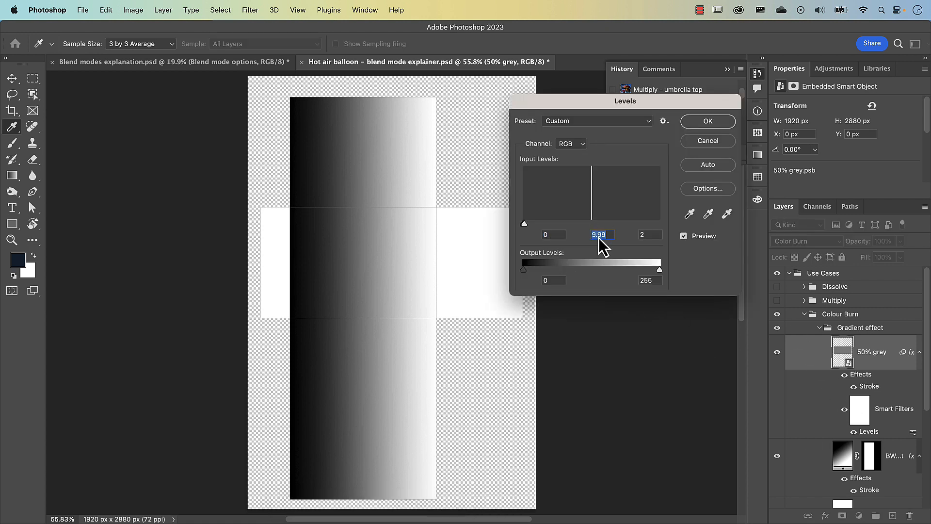
{"action": "type", "text": "1"}
{"action": "key", "text": "Tab"}
{"action": "type", "text": "255"}
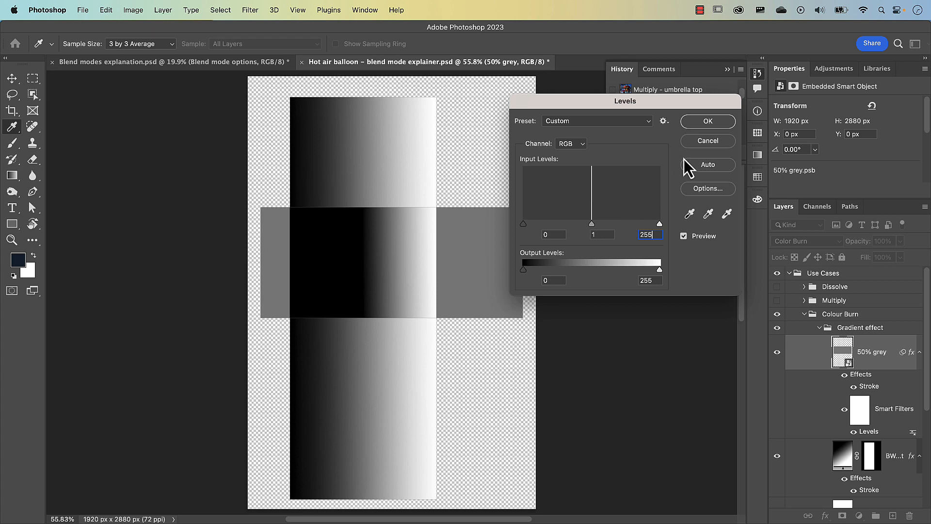
{"action": "left_click", "coordinate": [691, 121]}
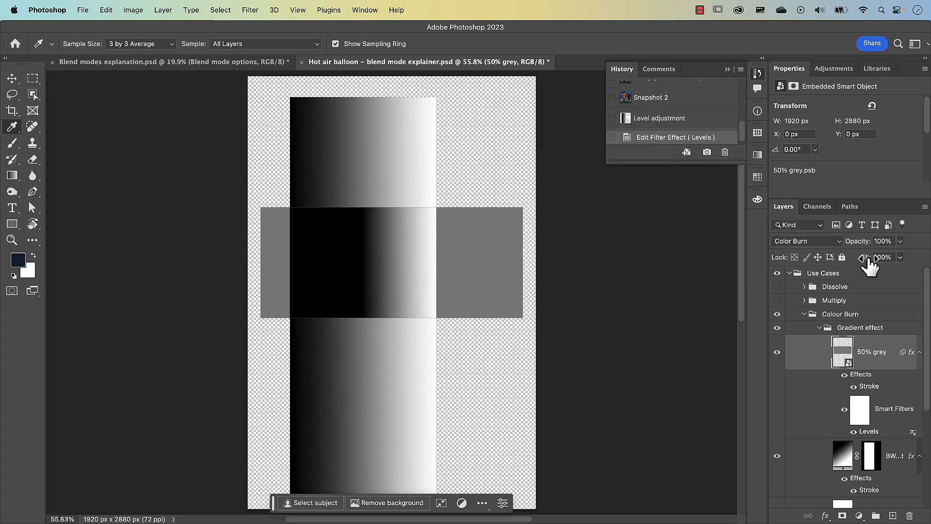
Lower the 50% grey layer's Fill to 0% and save a history snapshot named Fill = 0.
{"action": "left_click_drag", "start_coordinate": [867, 258], "coordinate": [753, 262]}
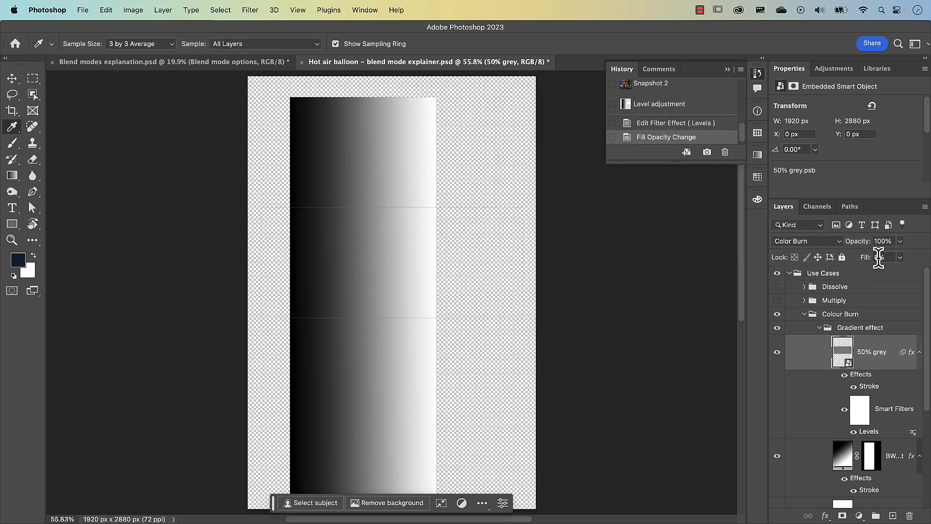
{"action": "left_click", "coordinate": [708, 153]}
{"action": "double_click", "coordinate": [645, 104]}
{"action": "type", "text": "Fill = 0"}
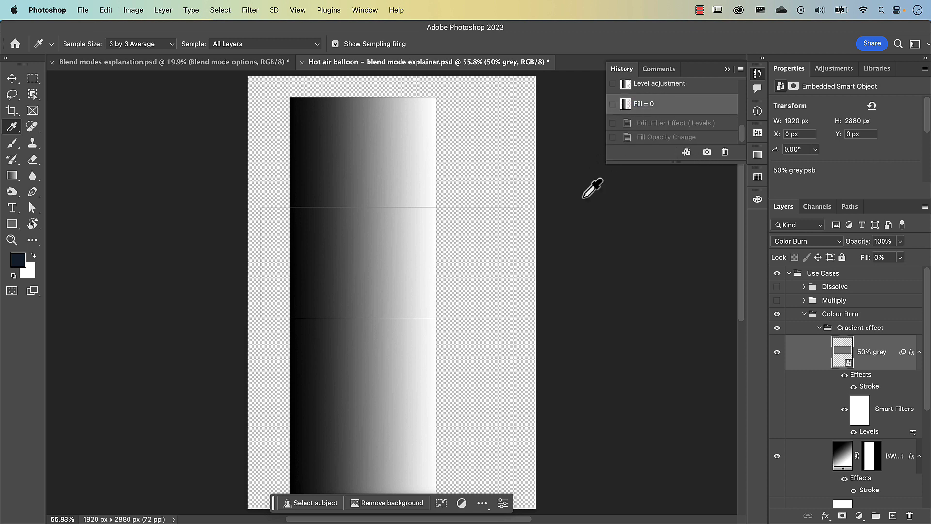
Compare the Level adjustment and Fill = 0 history snapshots by alternating between them, finishing on Fill = 0.
{"action": "left_click", "coordinate": [649, 90]}
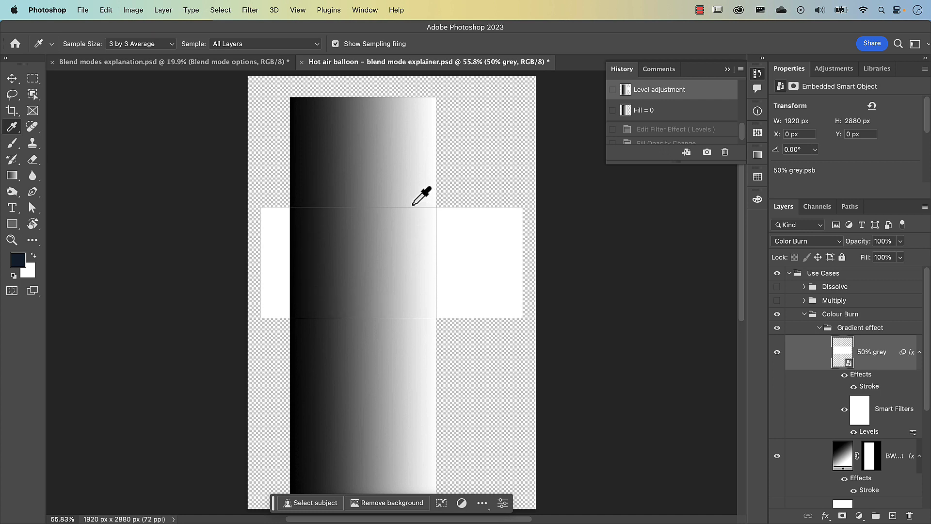
{"action": "left_click", "coordinate": [629, 115]}
{"action": "left_click", "coordinate": [627, 93]}
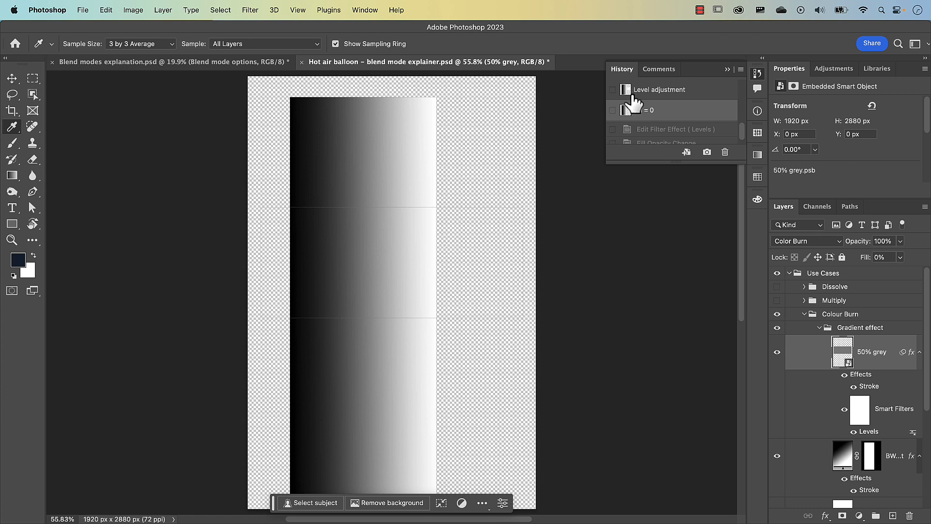
{"action": "left_click", "coordinate": [631, 114]}
{"action": "left_click", "coordinate": [628, 93]}
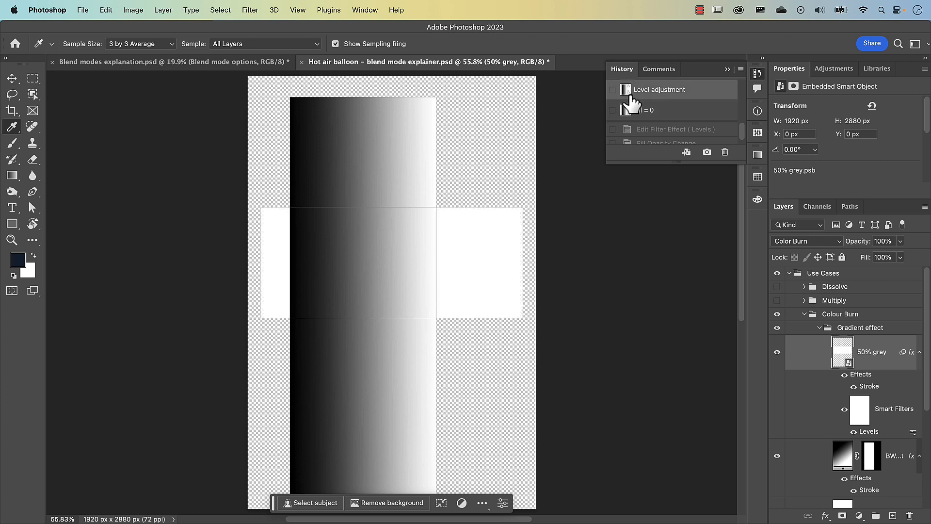
{"action": "left_click", "coordinate": [629, 110]}
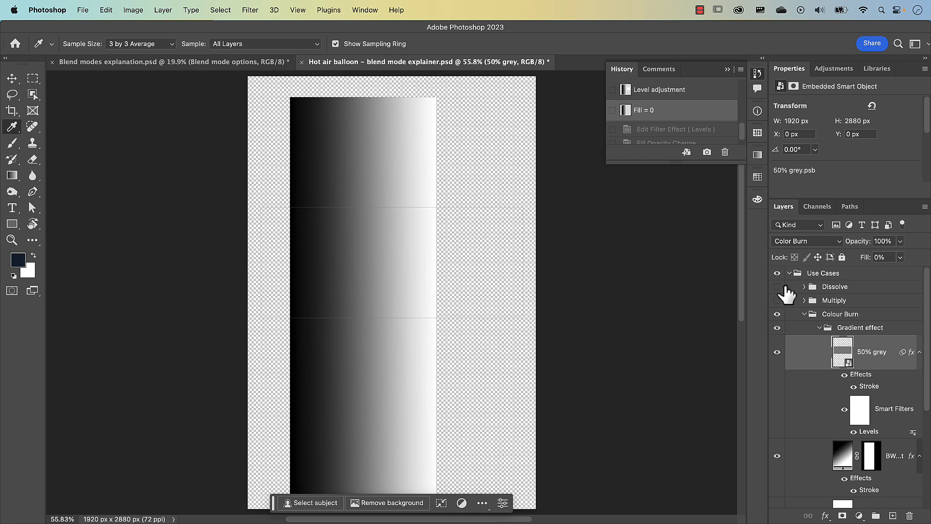
Collapse and hide the Use Cases group, and show the Images group with its Hot Air balloon layer selected.
{"action": "left_click", "coordinate": [789, 273]}
{"action": "left_click", "coordinate": [777, 273]}
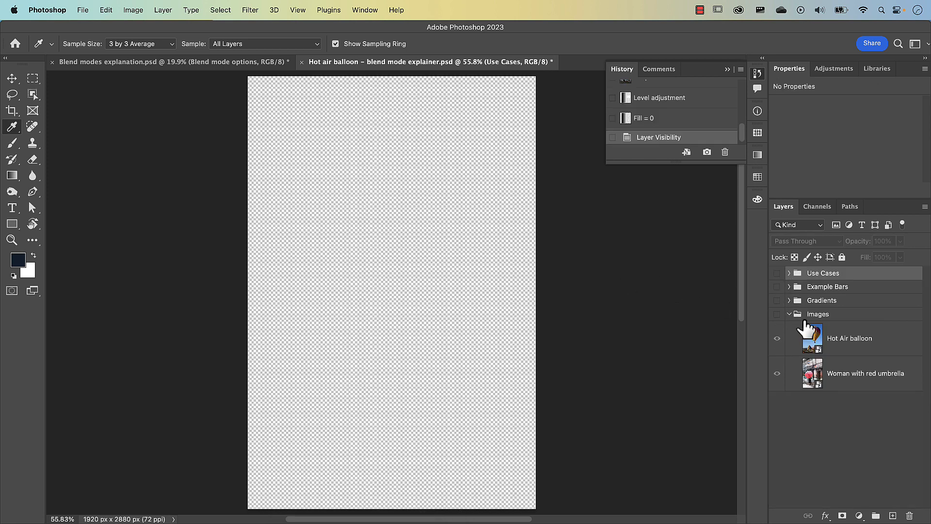
{"action": "left_click", "coordinate": [806, 330]}
{"action": "left_click", "coordinate": [777, 314]}
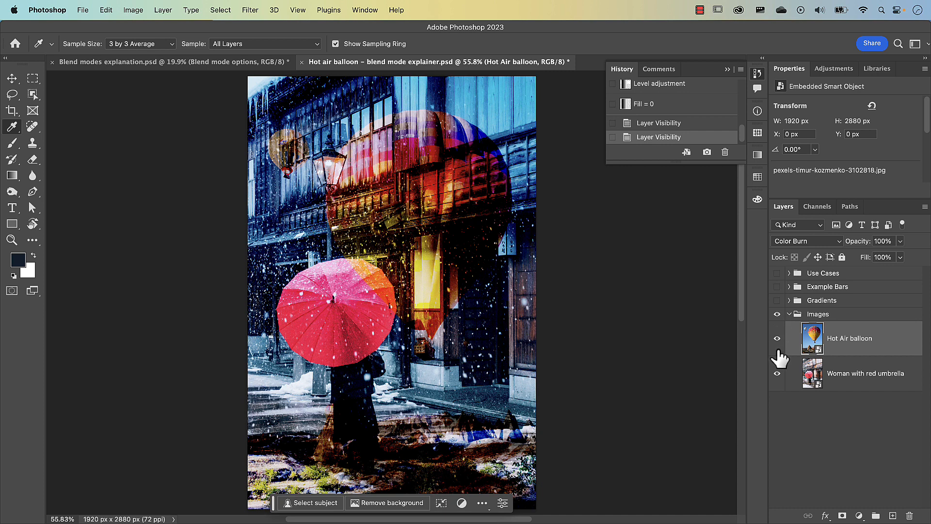
View the Hot Air balloon image alone, and hide it to show only Woman with red umbrella.
{"action": "left_click", "coordinate": [777, 373]}
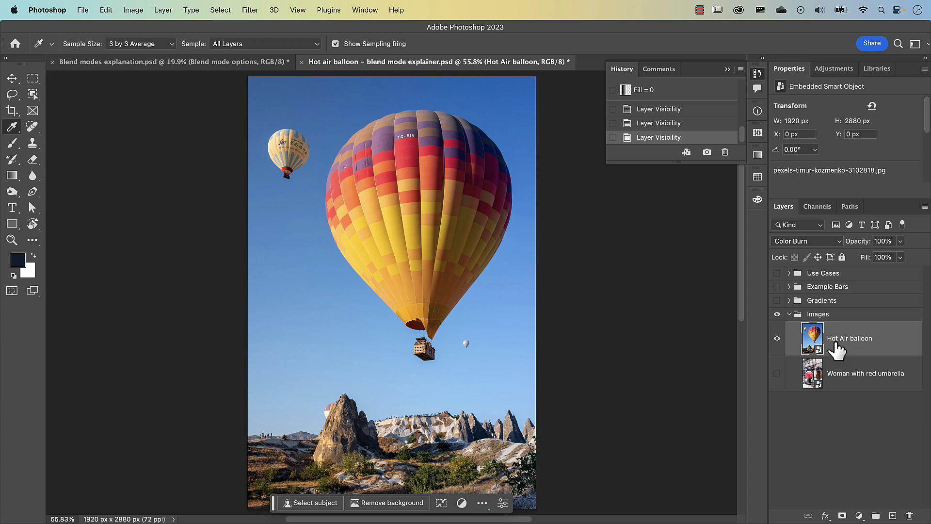
{"action": "left_click", "coordinate": [777, 338]}
{"action": "left_click", "coordinate": [777, 373]}
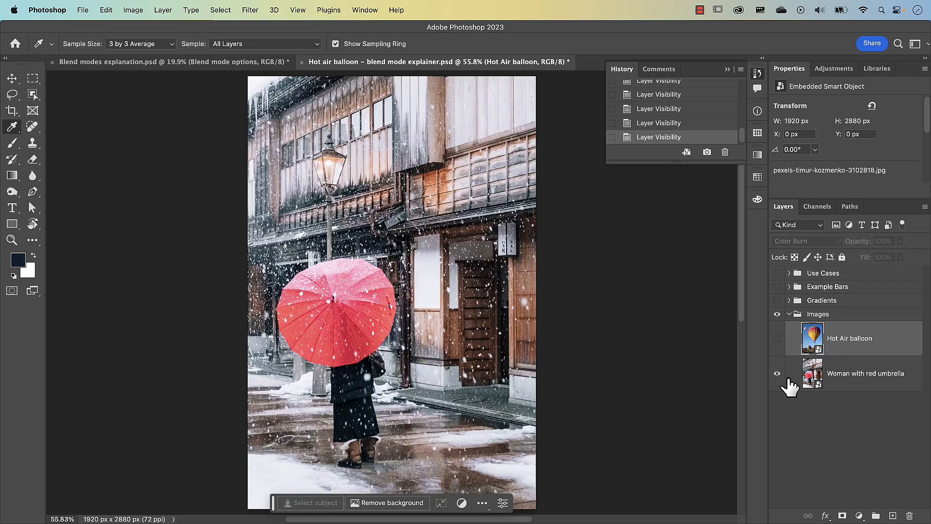
Add a solid colour fill layer in blue #1d8ce8 directly above the Woman with red umbrella layer.
{"action": "left_click", "coordinate": [820, 378]}
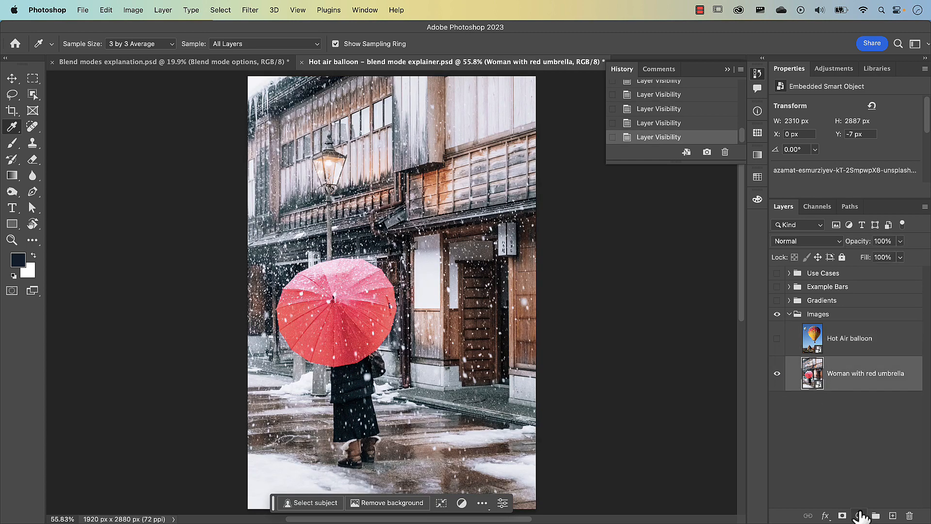
{"action": "left_click", "coordinate": [860, 515]}
{"action": "left_click", "coordinate": [869, 355]}
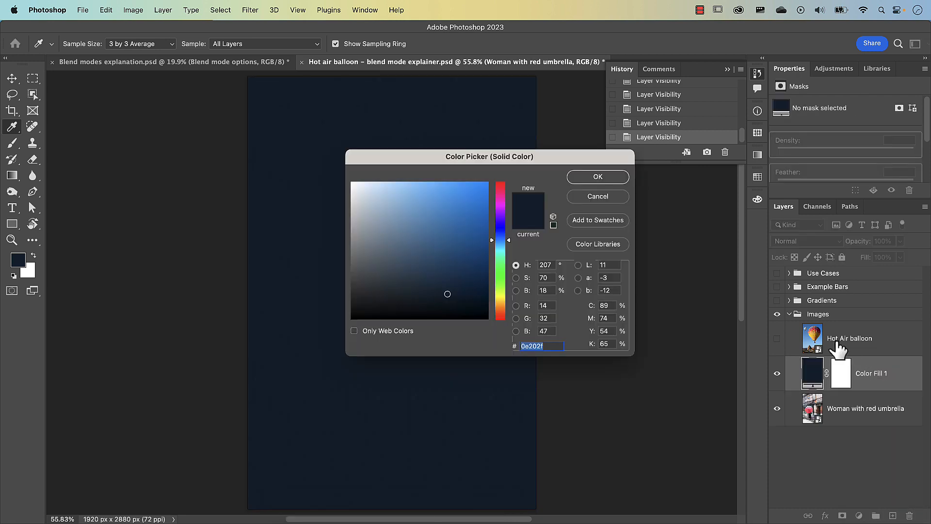
{"action": "left_click_drag", "start_coordinate": [478, 204], "coordinate": [471, 194]}
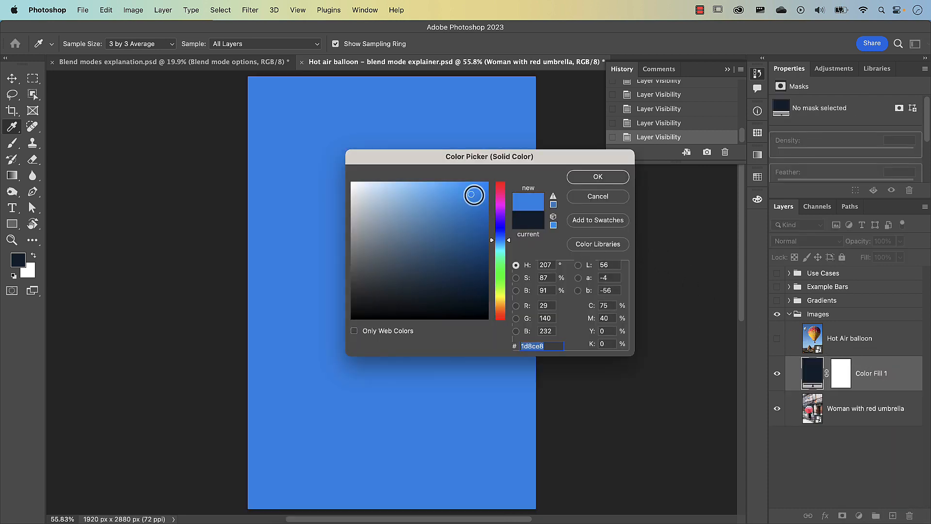
{"action": "left_click", "coordinate": [585, 179]}
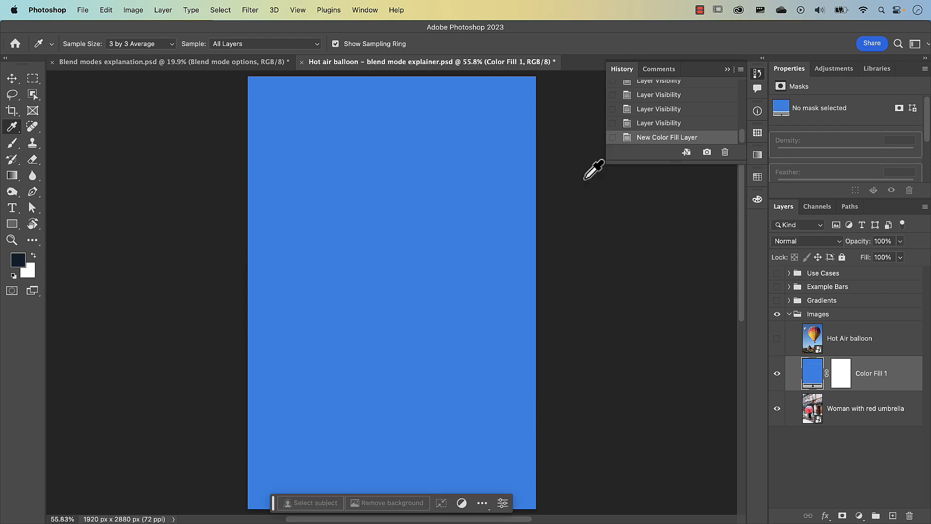
Set the blue fill layer to Color Burn with 25% Fill, and toggle its visibility to compare before and after.
{"action": "left_click", "coordinate": [802, 240]}
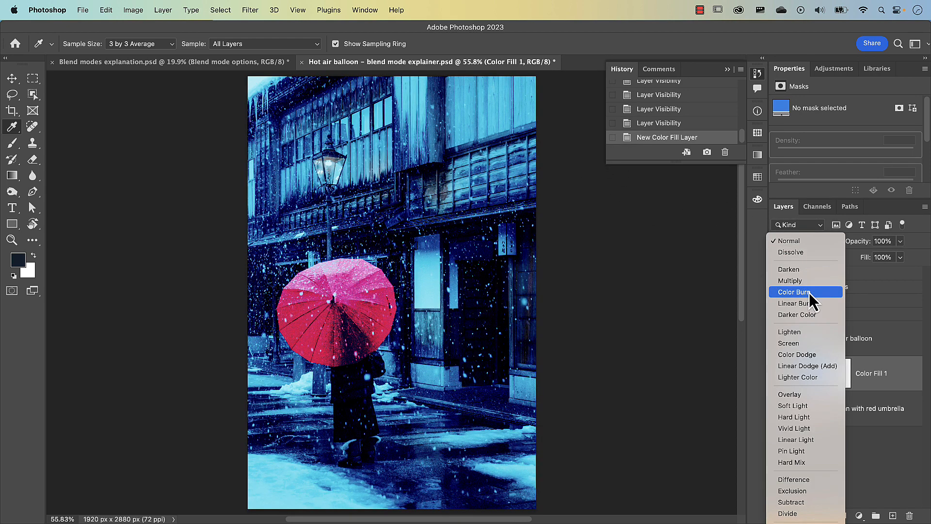
{"action": "left_click", "coordinate": [809, 292]}
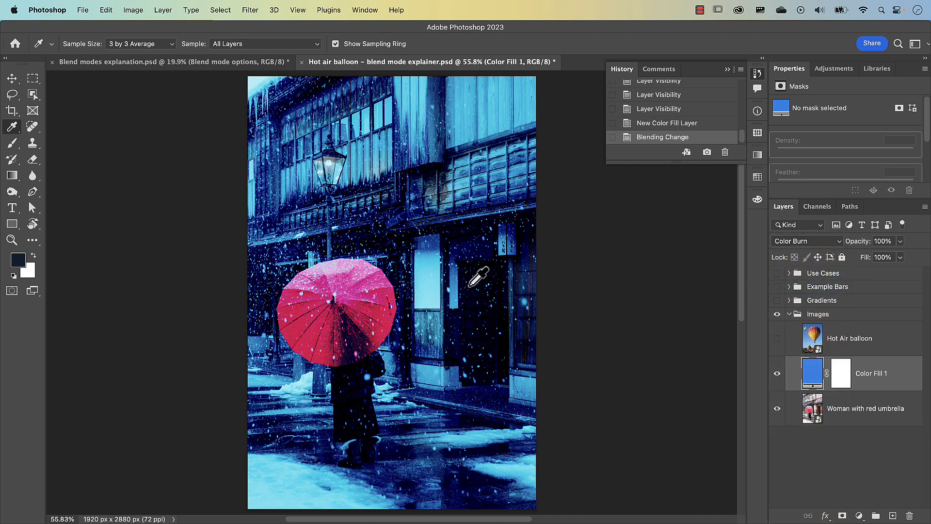
{"action": "left_click_drag", "start_coordinate": [869, 266], "coordinate": [866, 267]}
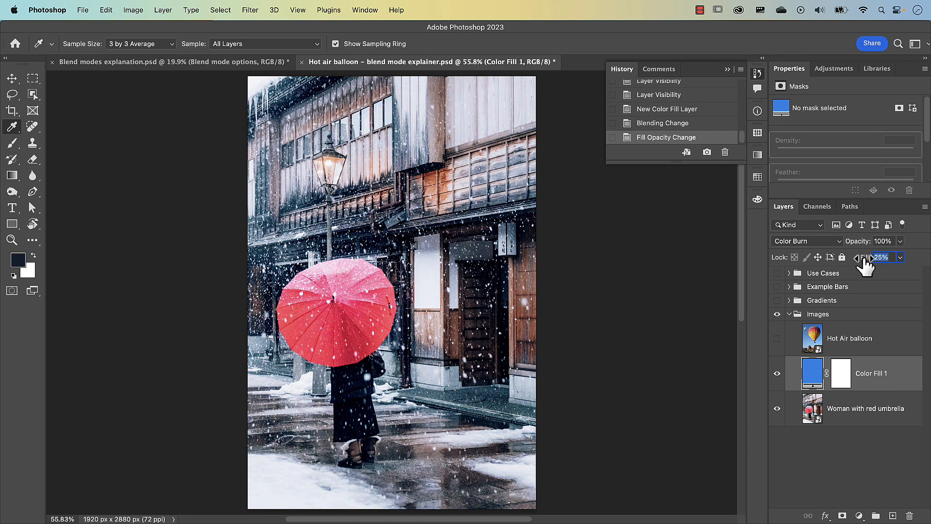
{"action": "left_click", "coordinate": [777, 374]}
{"action": "left_click", "coordinate": [777, 374]}
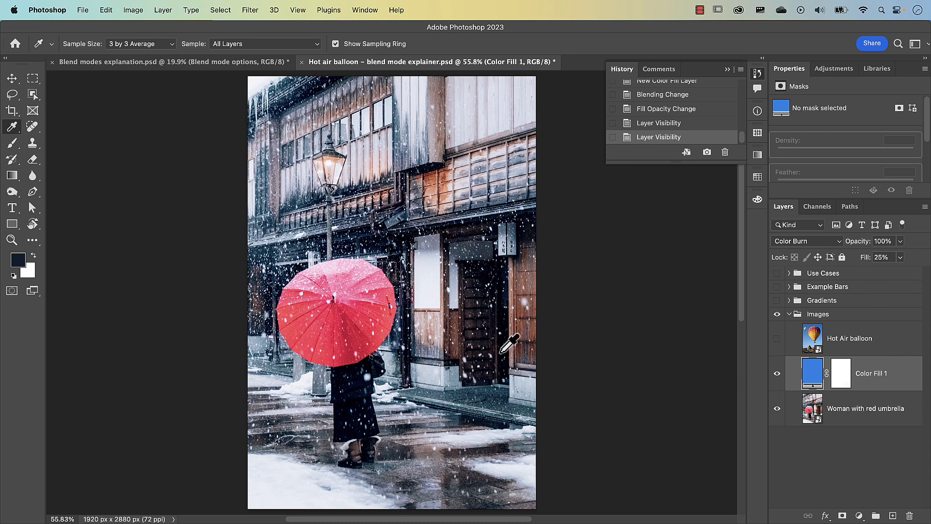
In the blue fill layer's Blend If options, split the Underlying Layer black point to 25 / 80 and check the preview.
{"action": "double_click", "coordinate": [901, 380]}
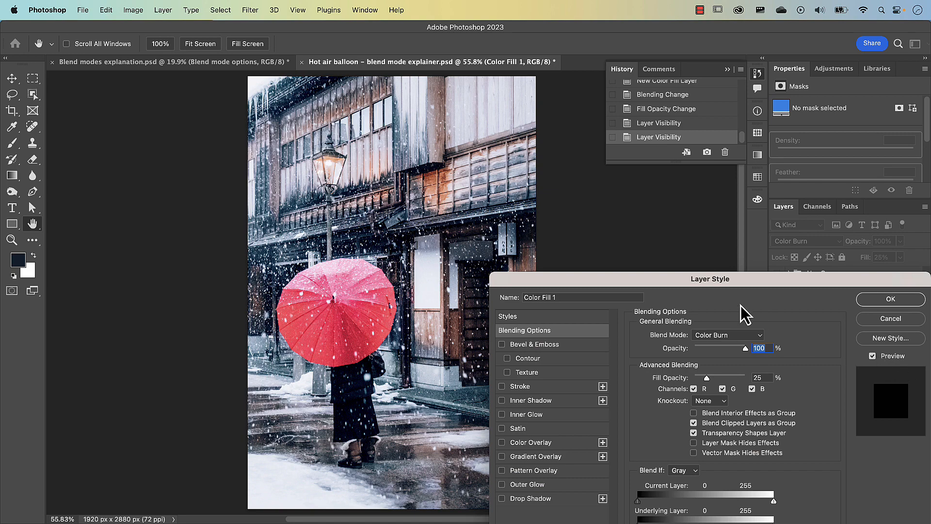
{"action": "left_click_drag", "start_coordinate": [695, 204], "coordinate": [653, 141]}
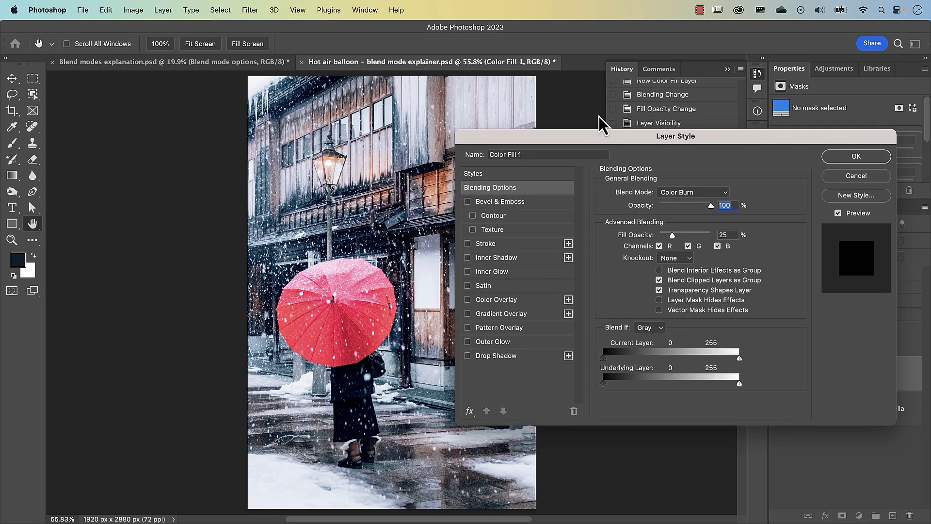
{"action": "left_click_drag", "start_coordinate": [609, 136], "coordinate": [615, 109]}
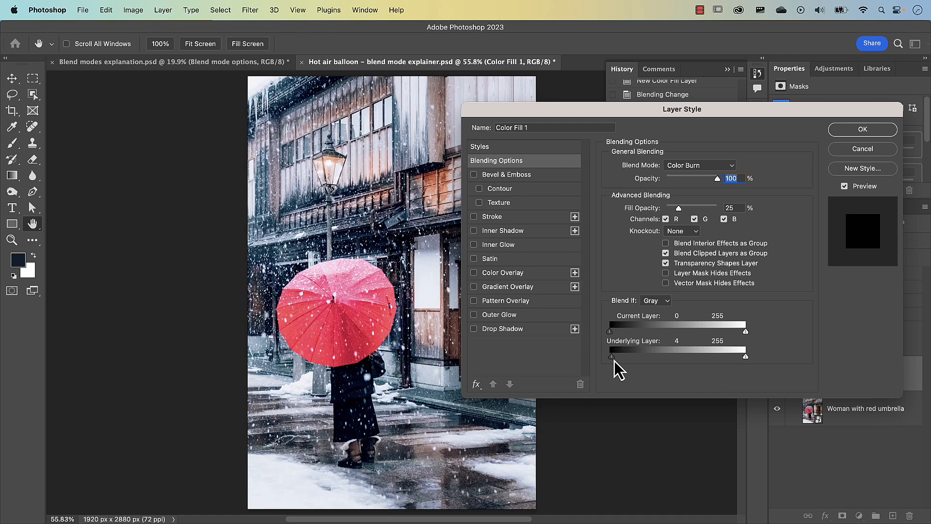
{"action": "left_click_drag", "start_coordinate": [614, 361], "coordinate": [643, 361]}
{"action": "key", "text": "alt"}
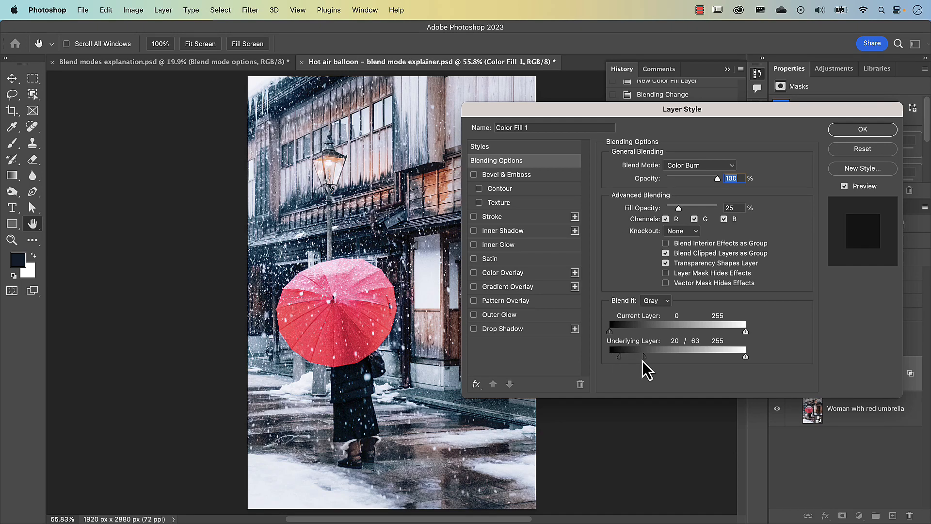
{"action": "left_click_drag", "start_coordinate": [538, 111], "coordinate": [583, 36]}
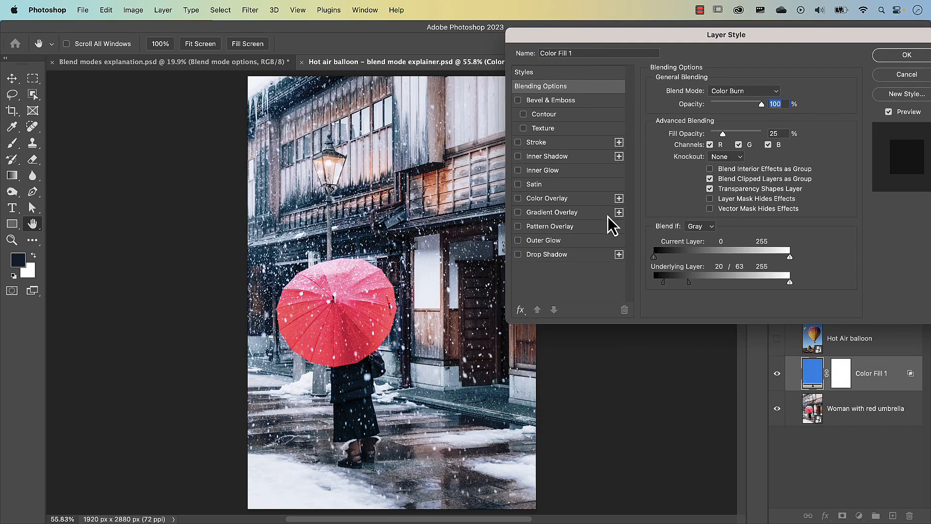
{"action": "left_click_drag", "start_coordinate": [689, 283], "coordinate": [666, 283]}
{"action": "key", "text": "alt"}
{"action": "left_click_drag", "start_coordinate": [666, 283], "coordinate": [698, 284]}
{"action": "left_click", "coordinate": [888, 112]}
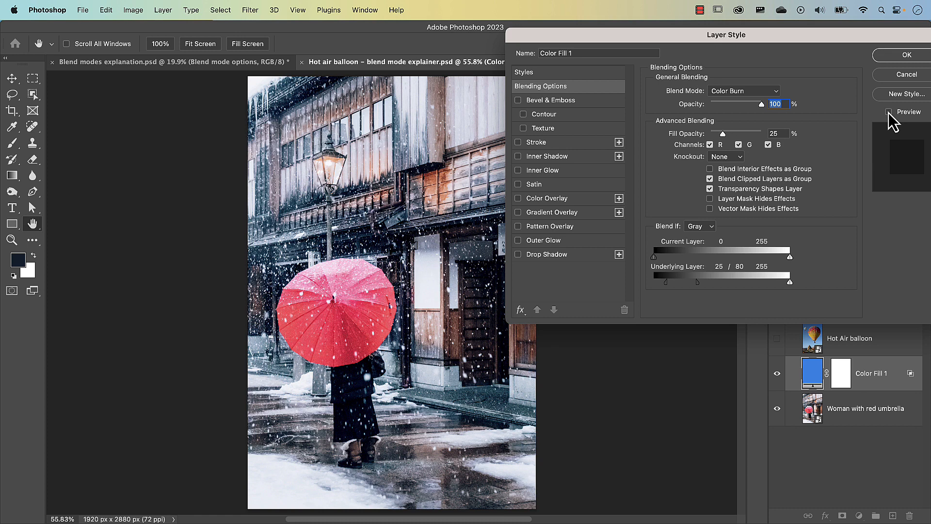
{"action": "left_click", "coordinate": [898, 59]}
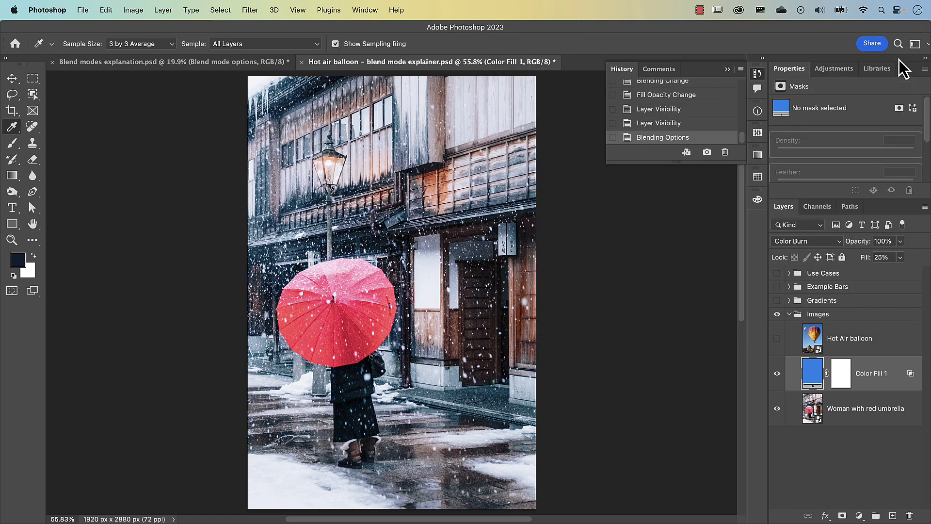
Change the colour fill layer from blue to magenta, and delete the layer.
{"action": "double_click", "coordinate": [812, 372]}
{"action": "mouse_move", "coordinate": [502, 194]}
{"action": "left_mouse_down"}
{"action": "mouse_move", "coordinate": [501, 223]}
{"action": "mouse_move", "coordinate": [505, 210]}
{"action": "left_mouse_up"}
{"action": "left_click_drag", "start_coordinate": [536, 159], "coordinate": [708, 147]}
{"action": "left_click", "coordinate": [808, 161]}
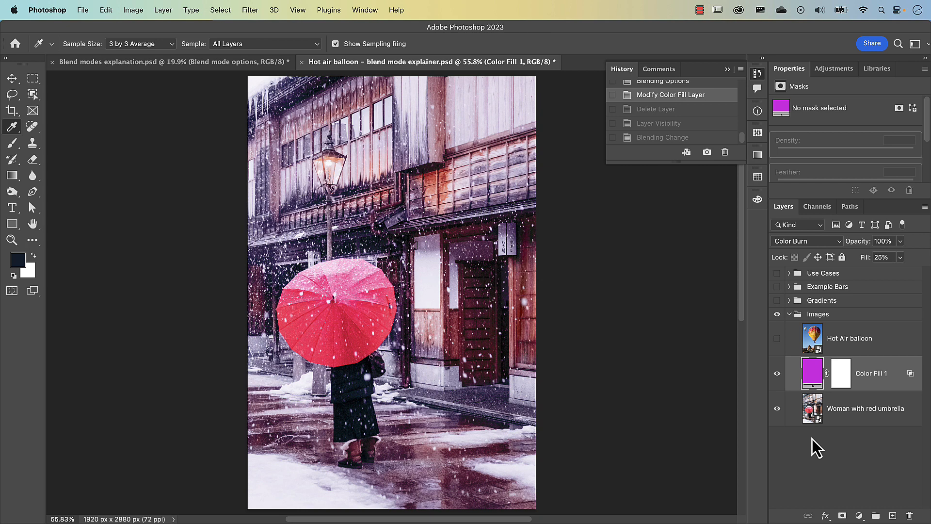
{"action": "left_click_drag", "start_coordinate": [878, 376], "coordinate": [910, 516]}
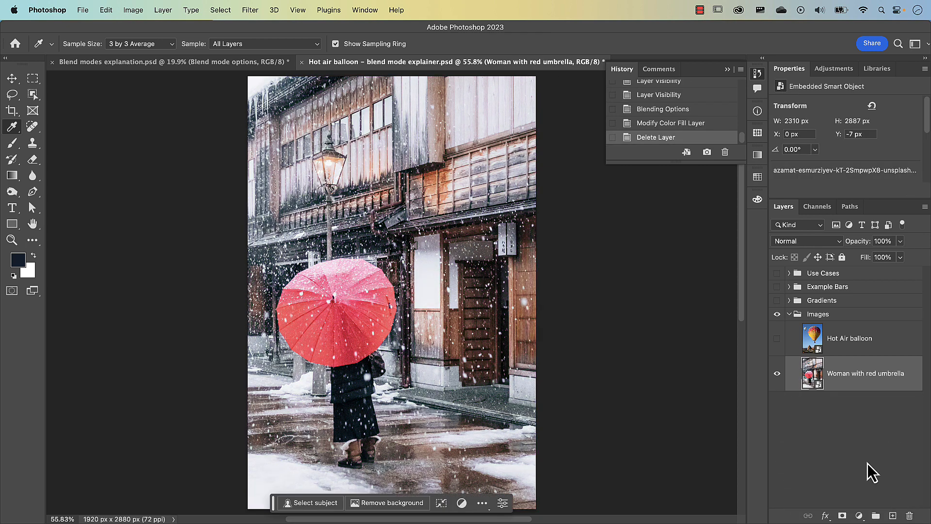
Collapse and hide the Images group, and show and expand the Use Cases group.
{"action": "left_click", "coordinate": [789, 314]}
{"action": "left_click", "coordinate": [777, 314]}
{"action": "left_click", "coordinate": [777, 273]}
{"action": "left_click", "coordinate": [790, 273]}
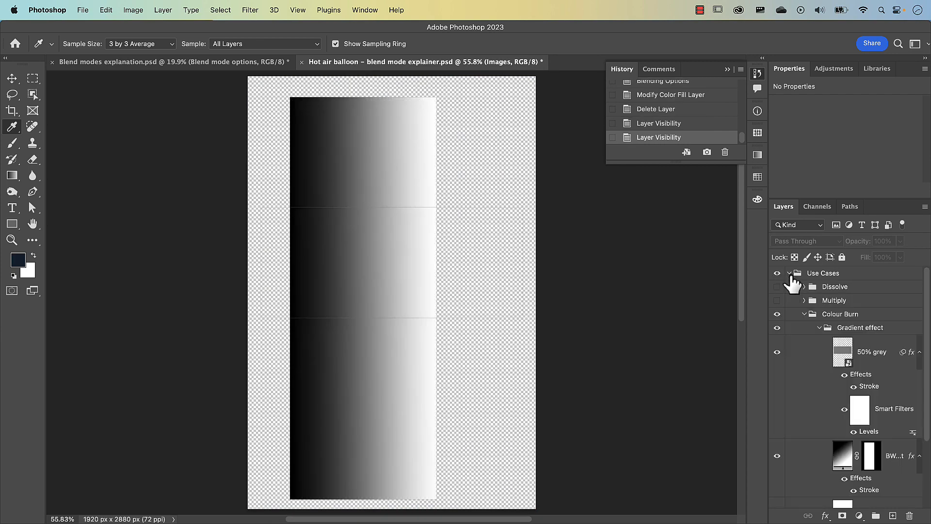
Within the Colour Burn group, collapse and hide Gradient effect, and show and expand Non-commutative.
{"action": "left_click", "coordinate": [820, 328]}
{"action": "left_click", "coordinate": [777, 328]}
{"action": "left_click", "coordinate": [777, 341]}
{"action": "left_click", "coordinate": [820, 341]}
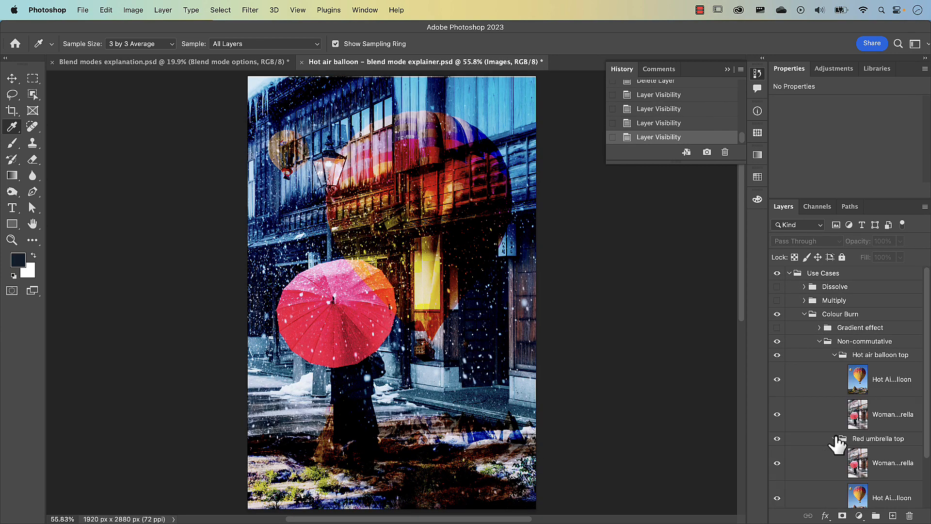
Examine the layer order and blend modes of the image layers in the Hot air balloon top and Red umbrella top groups.
{"action": "scroll", "coordinate": [858, 412], "scroll_direction": "down", "scroll_amount": 1}
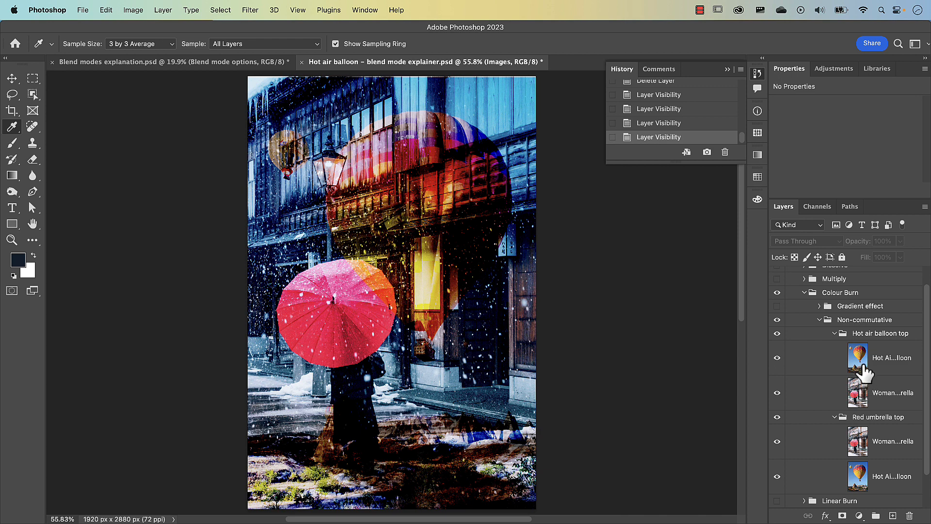
{"action": "left_click", "coordinate": [862, 367]}
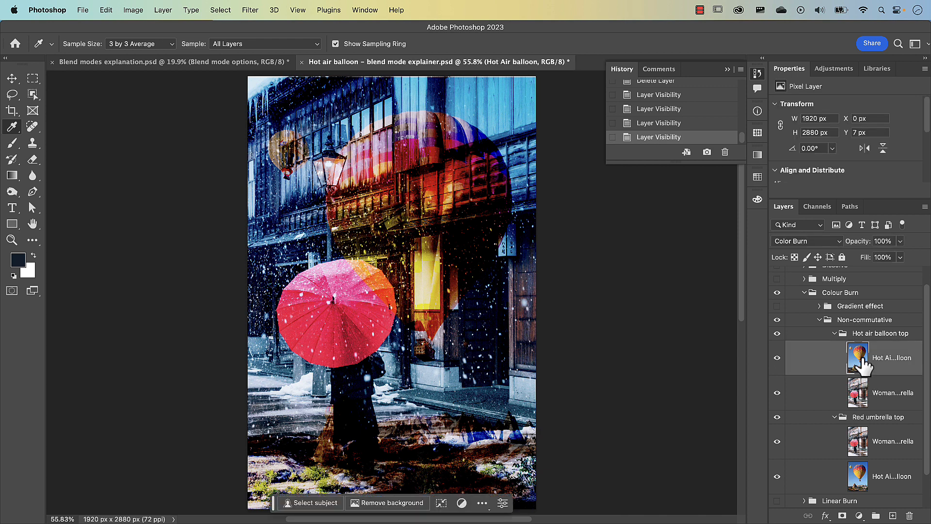
{"action": "left_click", "coordinate": [859, 392]}
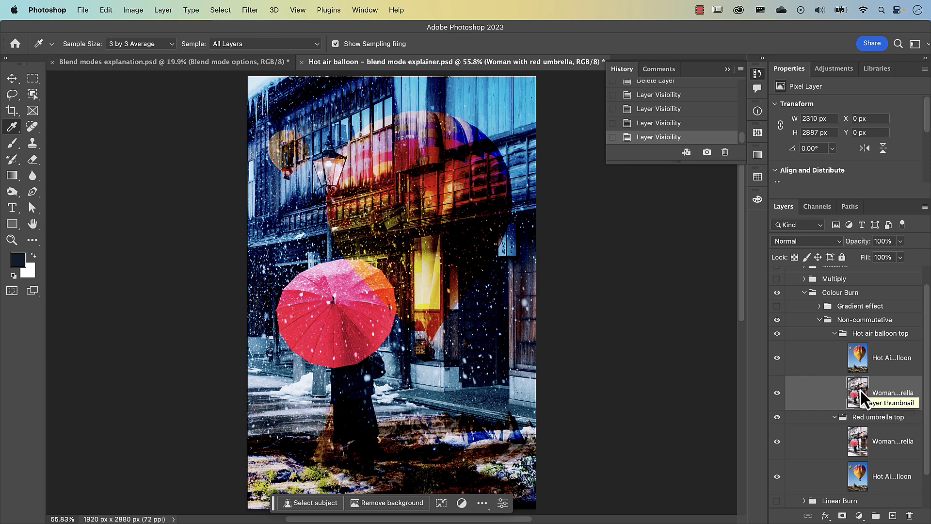
{"action": "left_click", "coordinate": [861, 449]}
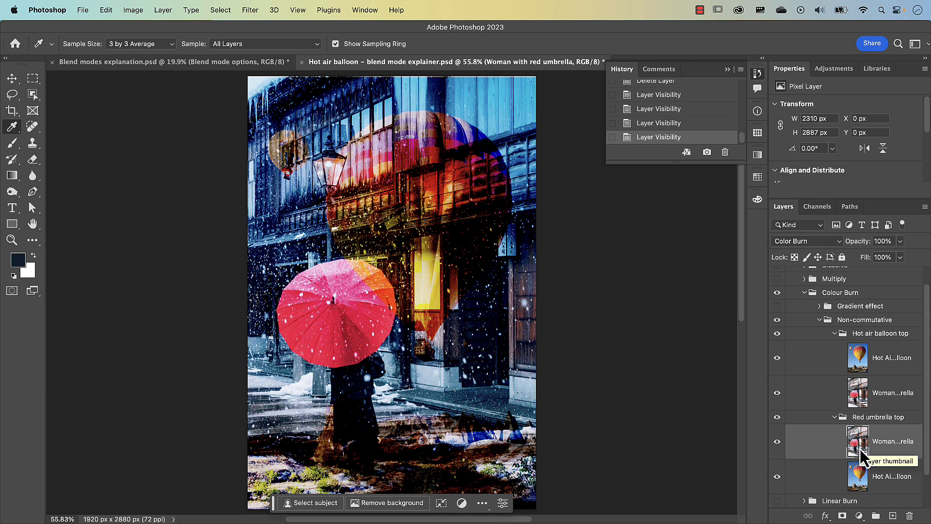
{"action": "left_click", "coordinate": [860, 483]}
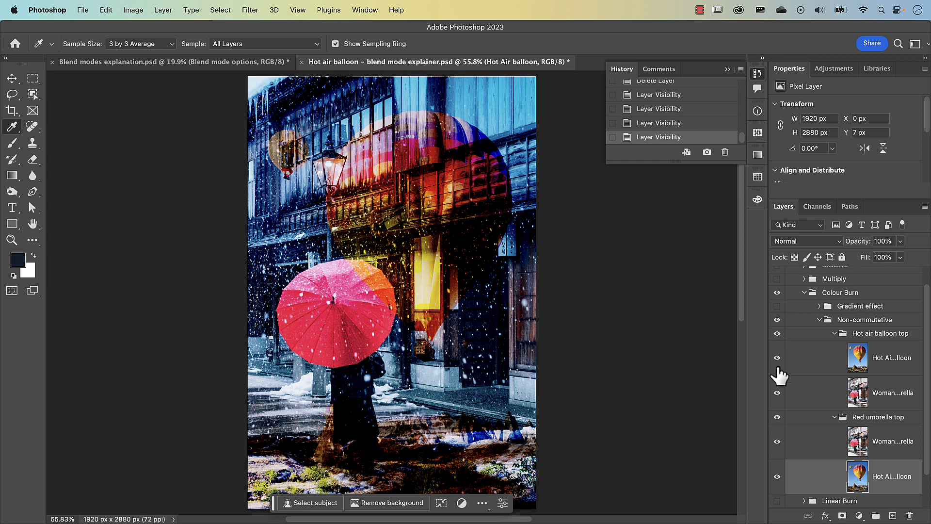
{"action": "left_click", "coordinate": [861, 364]}
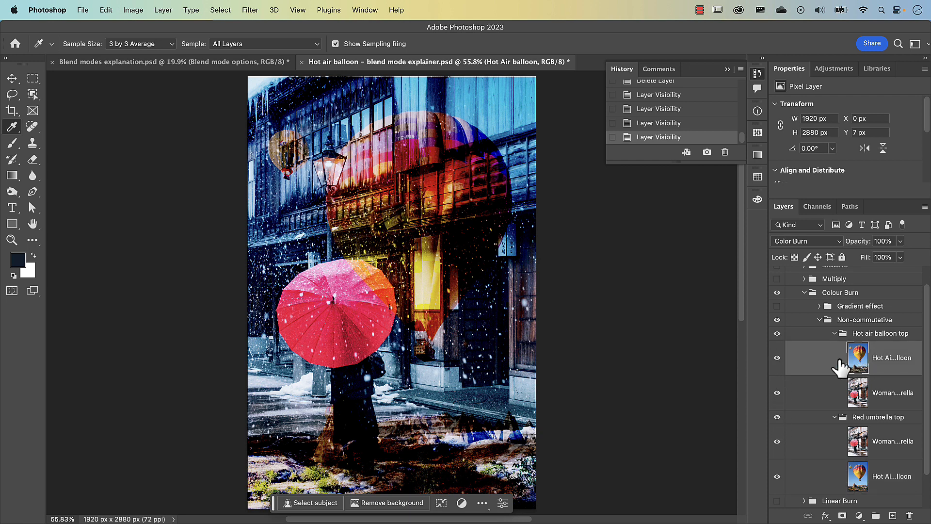
Hide the Hot air balloon top group, and collapse the Colour Burn and Use Cases groups.
{"action": "left_click", "coordinate": [777, 334]}
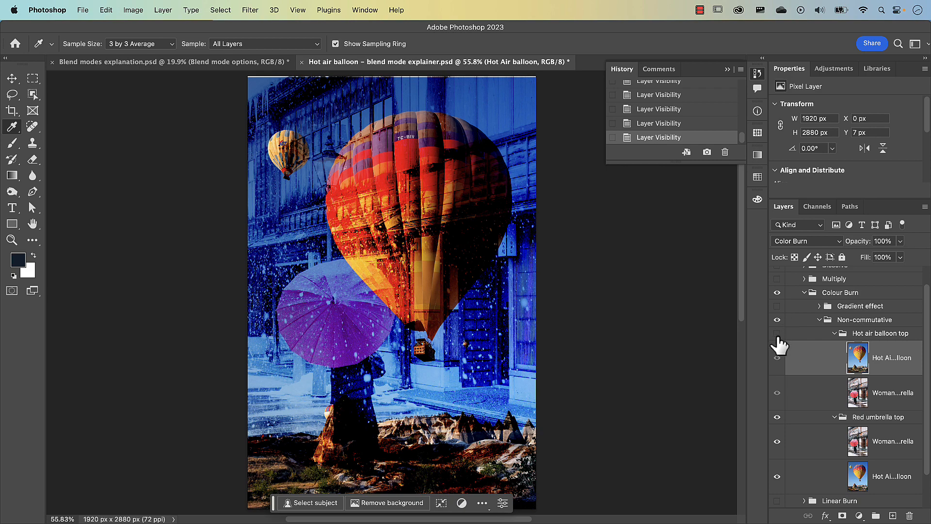
{"action": "left_click", "coordinate": [805, 293]}
{"action": "left_click", "coordinate": [777, 314]}
{"action": "left_click", "coordinate": [789, 273]}
Show and expand the Images group, and set the Hot Air balloon layer's blend mode to Linear Burn.
{"action": "left_click", "coordinate": [778, 315]}
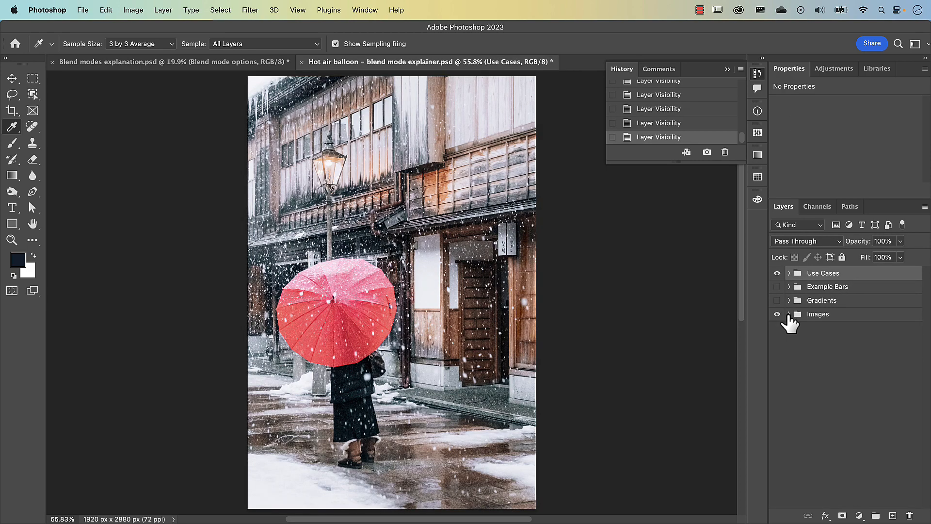
{"action": "left_click", "coordinate": [789, 314]}
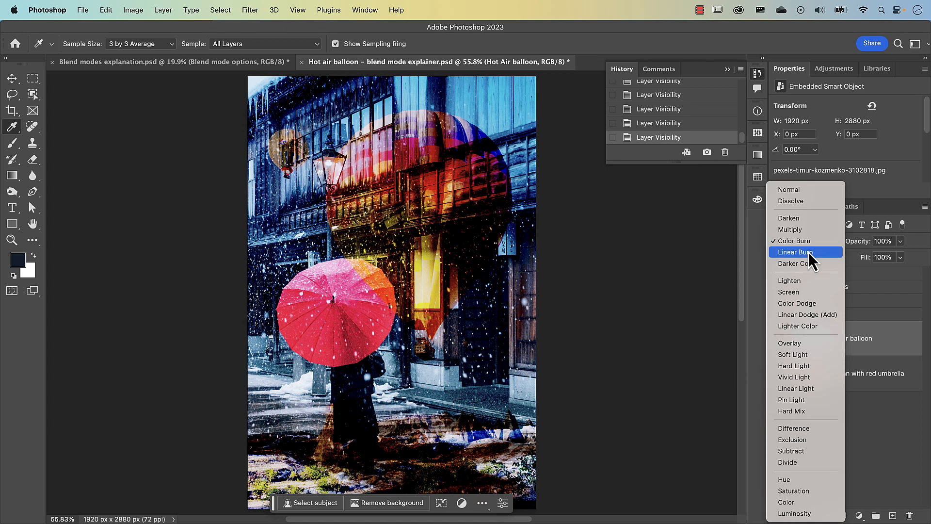
{"action": "left_click", "coordinate": [808, 253]}
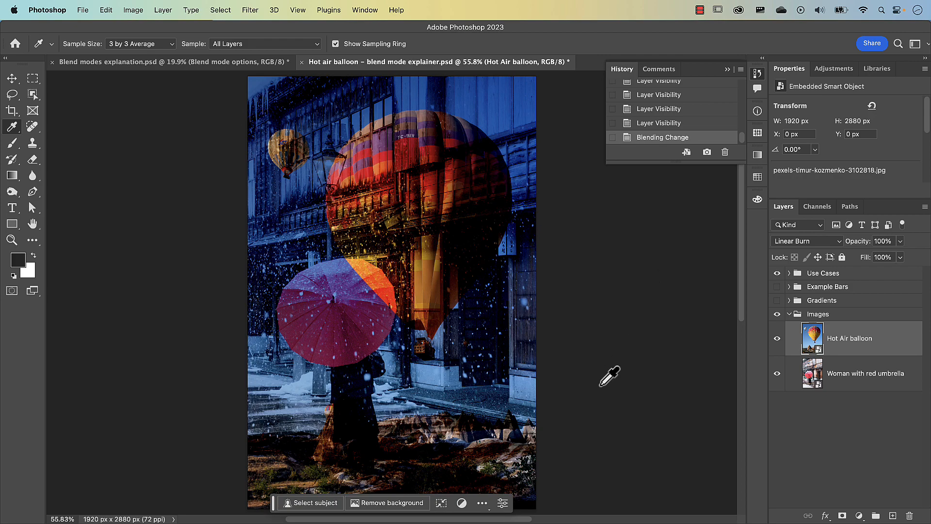
Switch to Excel and examine the Linear Burn sheet's formula, normalised base and blend values, and red result.
{"action": "key", "text": "super+Tab"}
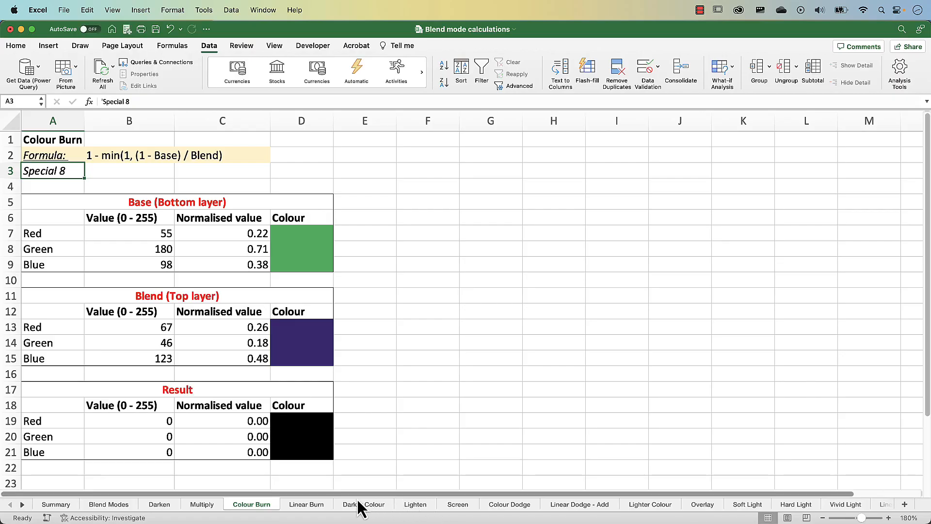
{"action": "left_click", "coordinate": [303, 505]}
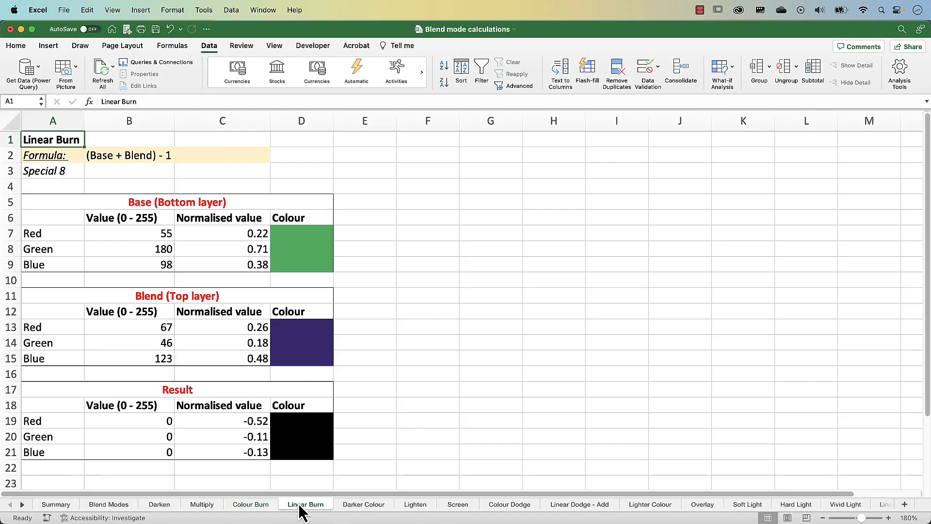
{"action": "left_click", "coordinate": [100, 158]}
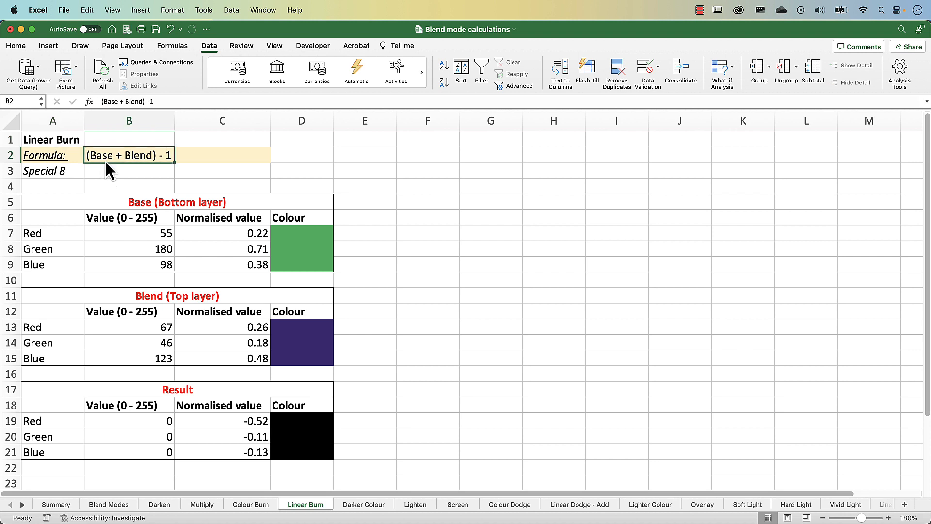
{"action": "left_click", "coordinate": [252, 237]}
{"action": "left_click", "coordinate": [257, 326]}
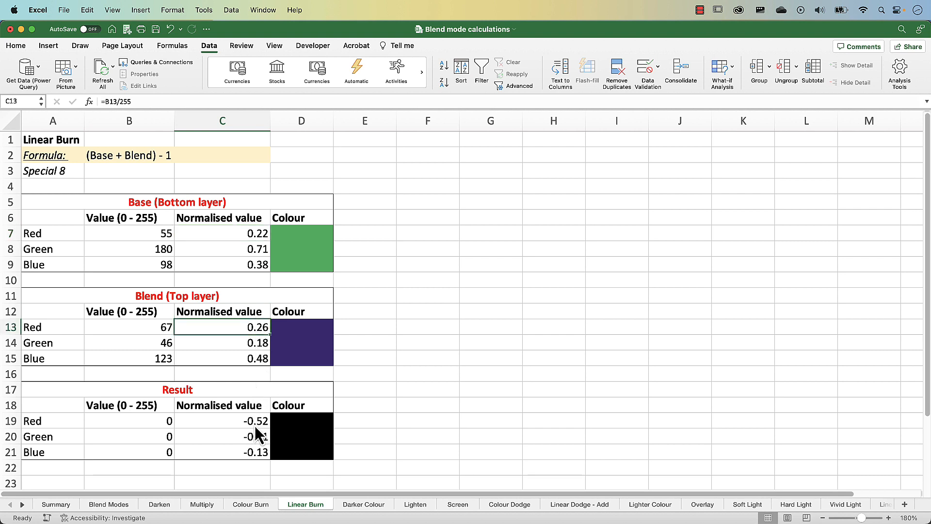
{"action": "left_click", "coordinate": [160, 420]}
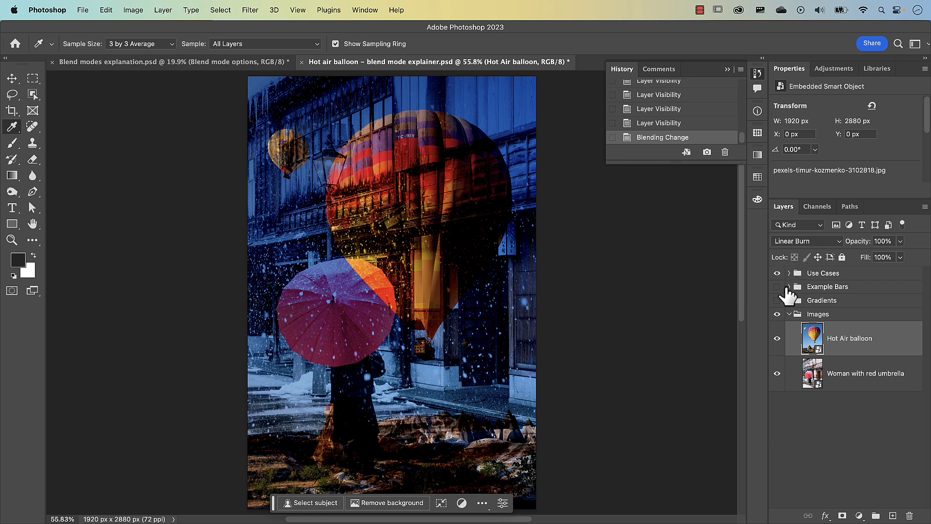
Switch back to Photoshop, show and expand the Example Bars group, and hide the Use Cases group.
{"action": "left_click", "coordinate": [778, 286]}
{"action": "left_click", "coordinate": [777, 274]}
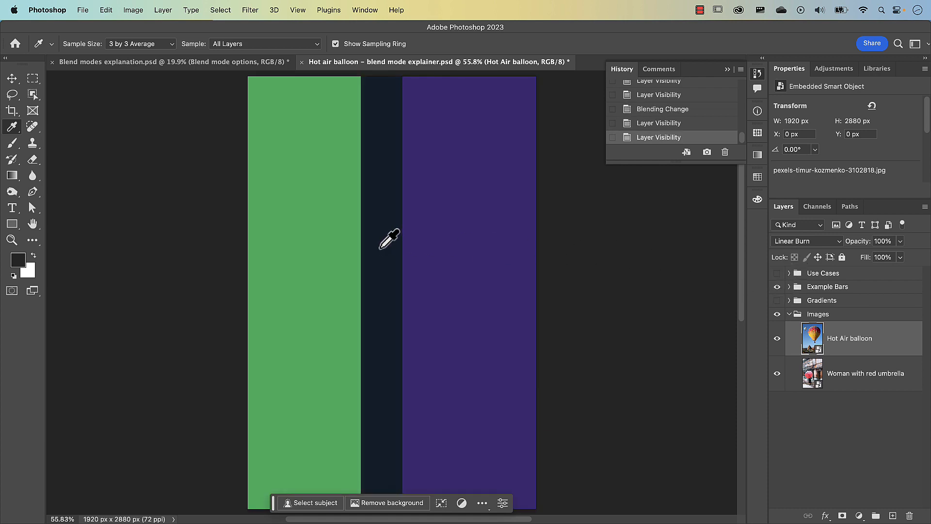
{"action": "left_click", "coordinate": [789, 286]}
Set the Blend example bar's blend mode to Linear Burn and check the colour of the overlap.
{"action": "left_click", "coordinate": [817, 318]}
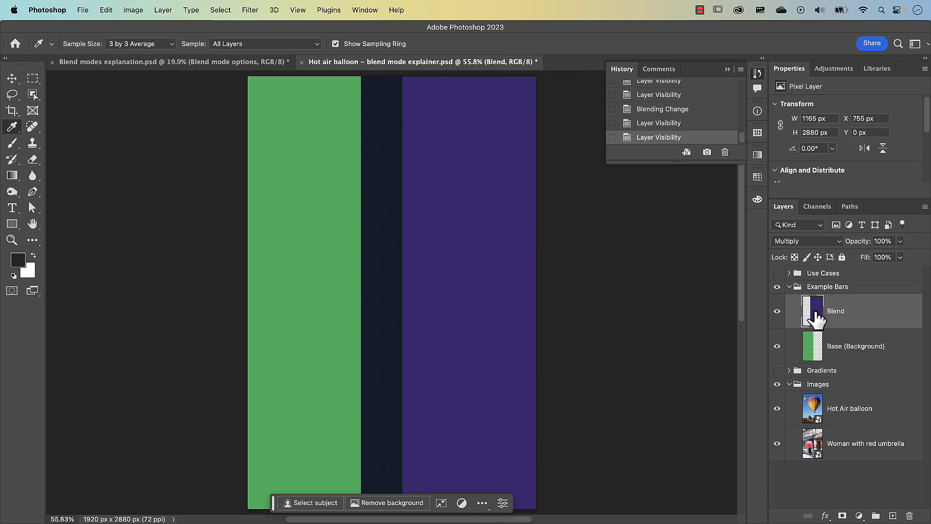
{"action": "left_click", "coordinate": [808, 245]}
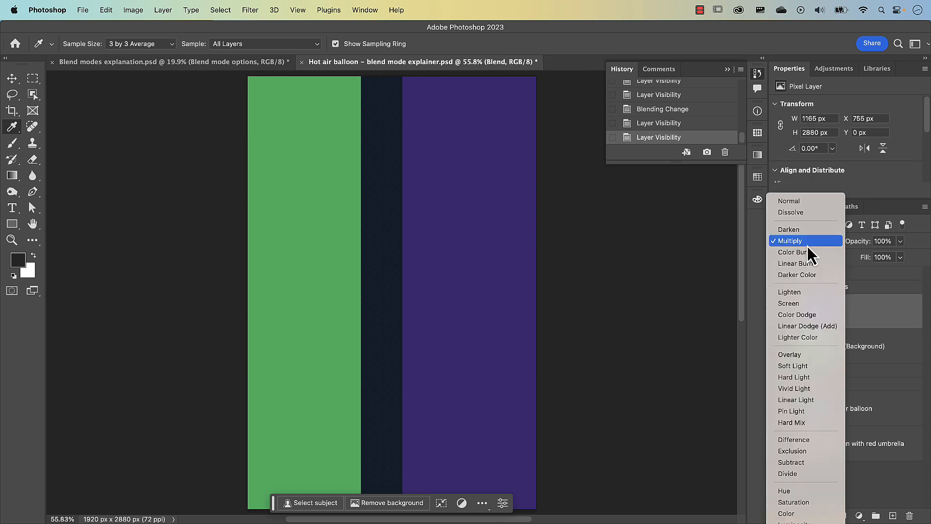
{"action": "left_click", "coordinate": [807, 263]}
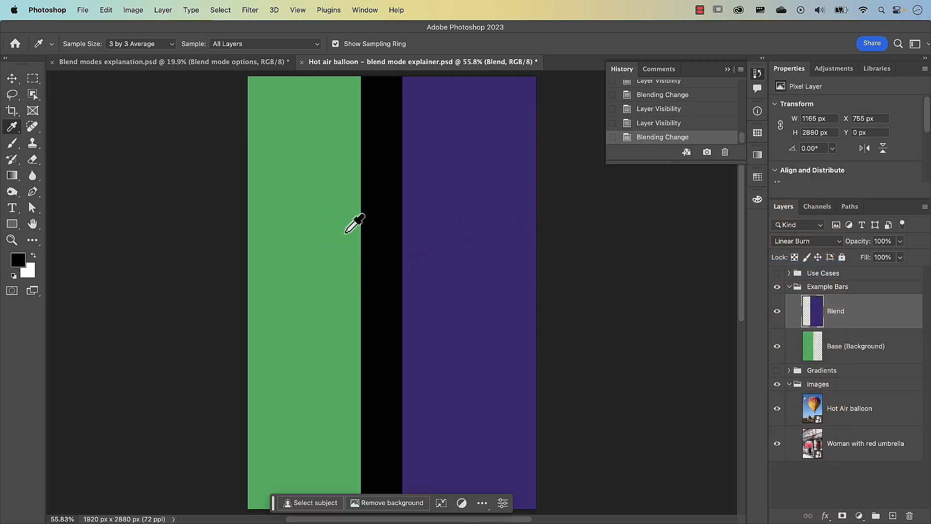
{"action": "left_click", "coordinate": [16, 262]}
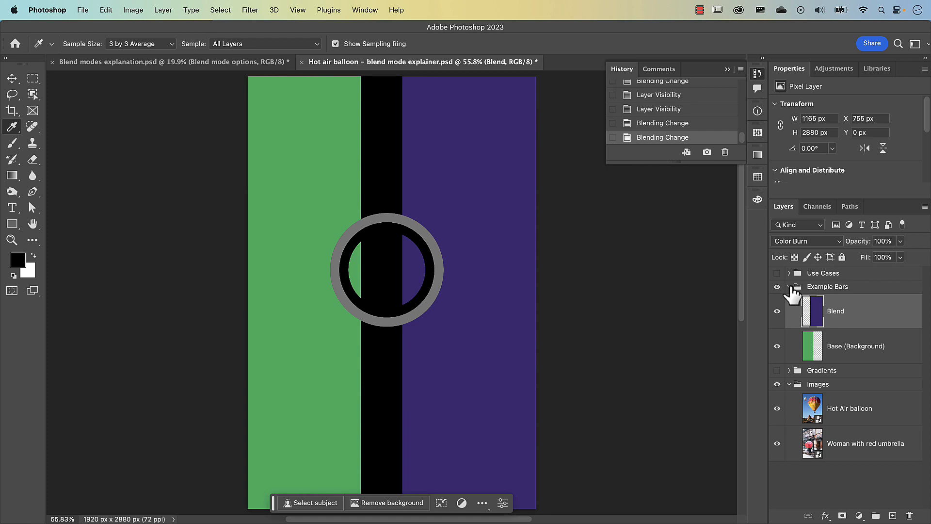
Collapse and hide the Example Bars group, and show and expand the Gradients group.
{"action": "left_click", "coordinate": [789, 287]}
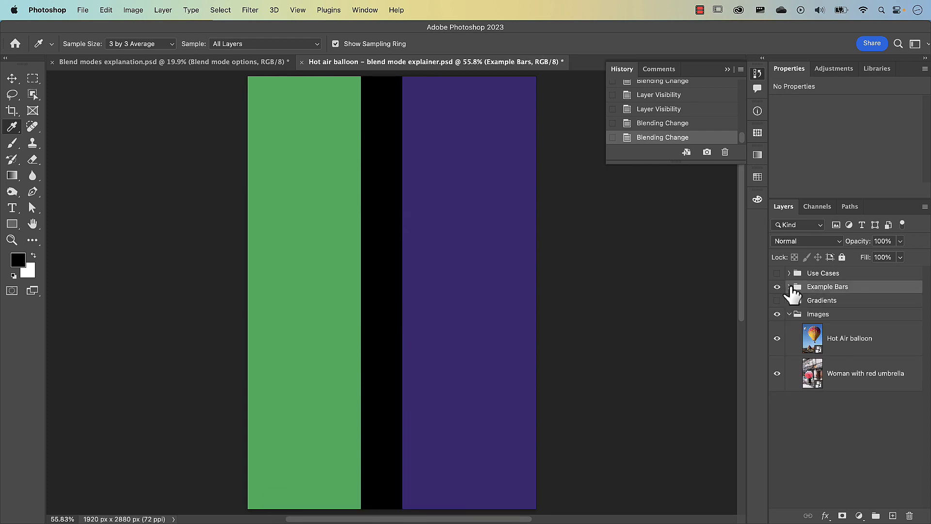
{"action": "left_click", "coordinate": [777, 287]}
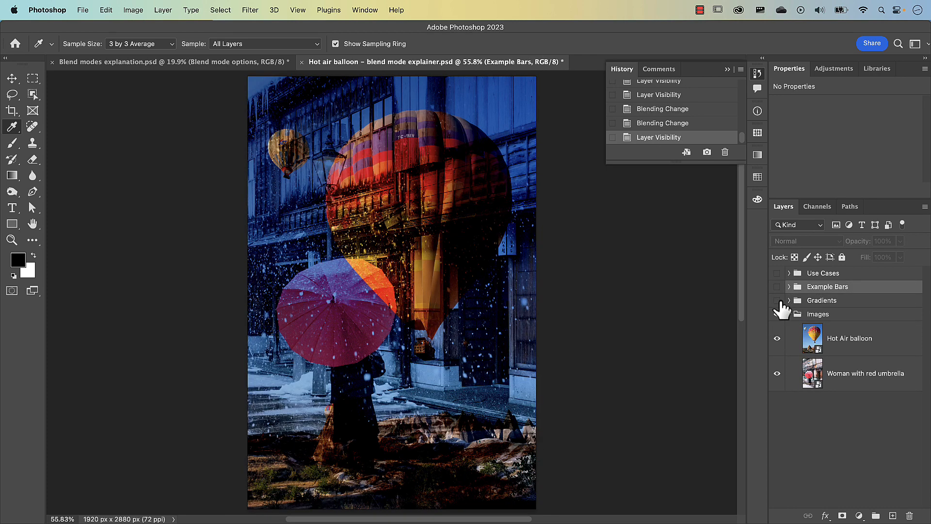
{"action": "left_click", "coordinate": [777, 301]}
{"action": "left_click", "coordinate": [817, 304]}
{"action": "left_click", "coordinate": [789, 300]}
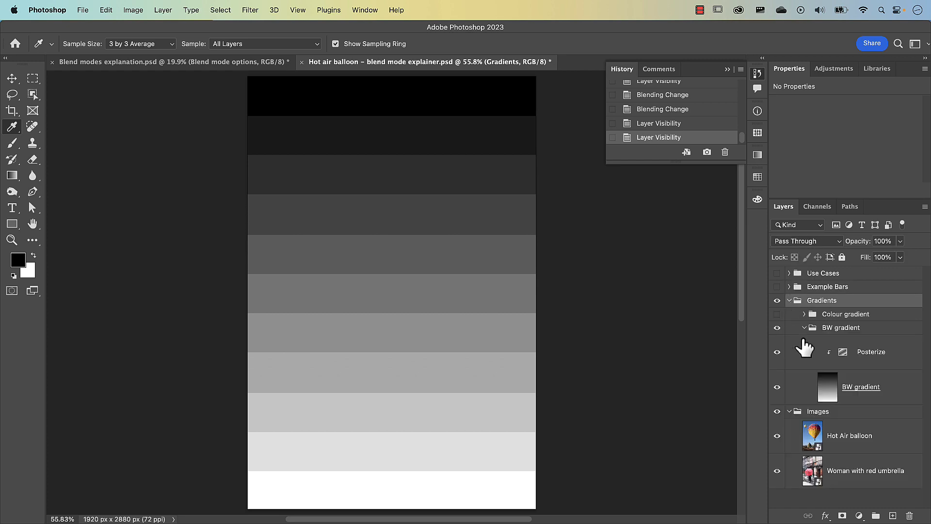
Set the BW gradient layer's blend mode to Linear Burn and the Hot Air balloon layer's to Normal.
{"action": "left_click", "coordinate": [827, 386]}
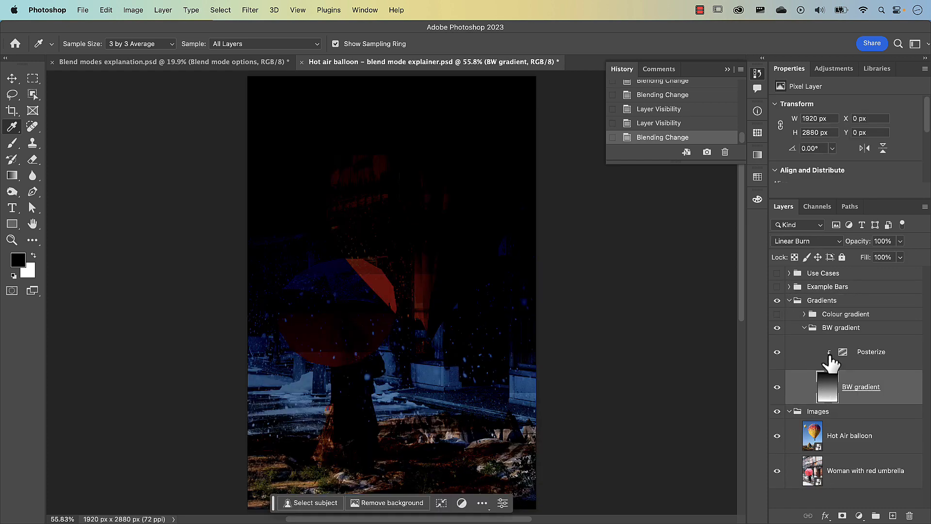
{"action": "left_click", "coordinate": [818, 243]}
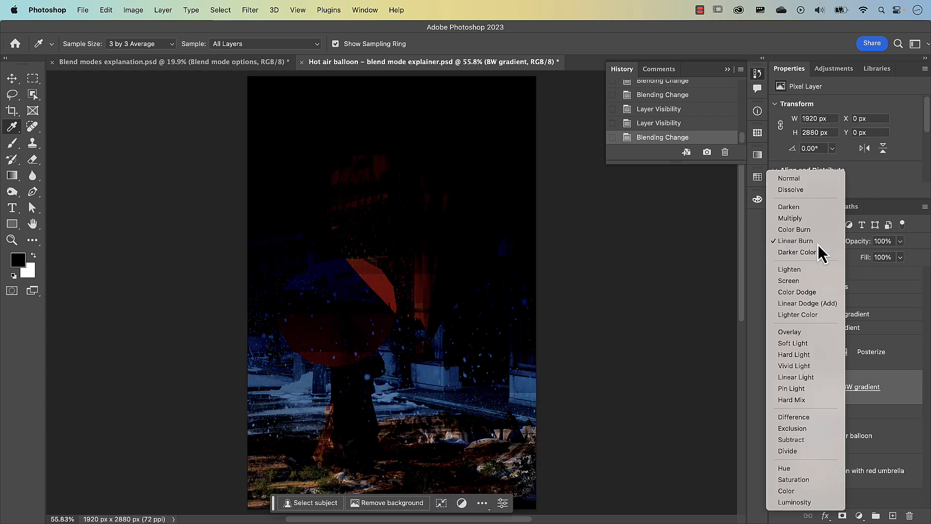
{"action": "left_click", "coordinate": [817, 244]}
{"action": "left_click", "coordinate": [813, 437]}
{"action": "left_click", "coordinate": [805, 241]}
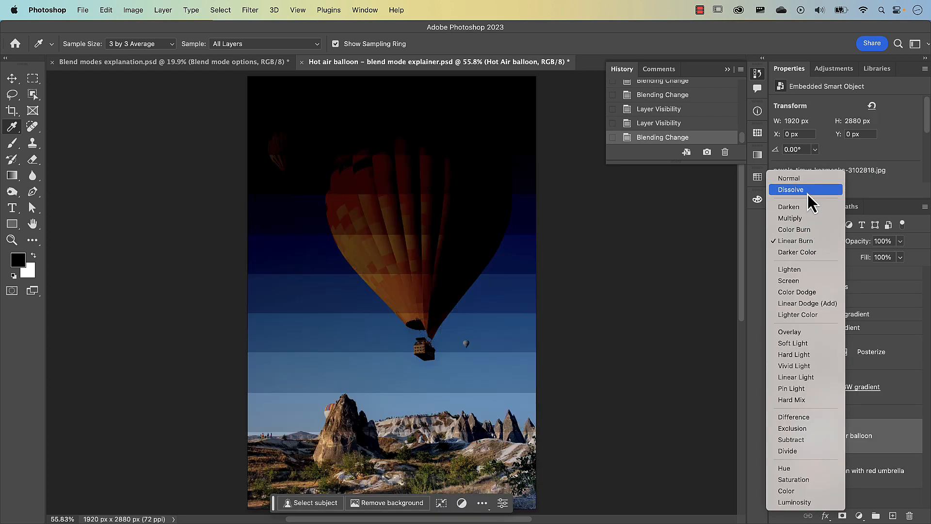
{"action": "left_click", "coordinate": [807, 182]}
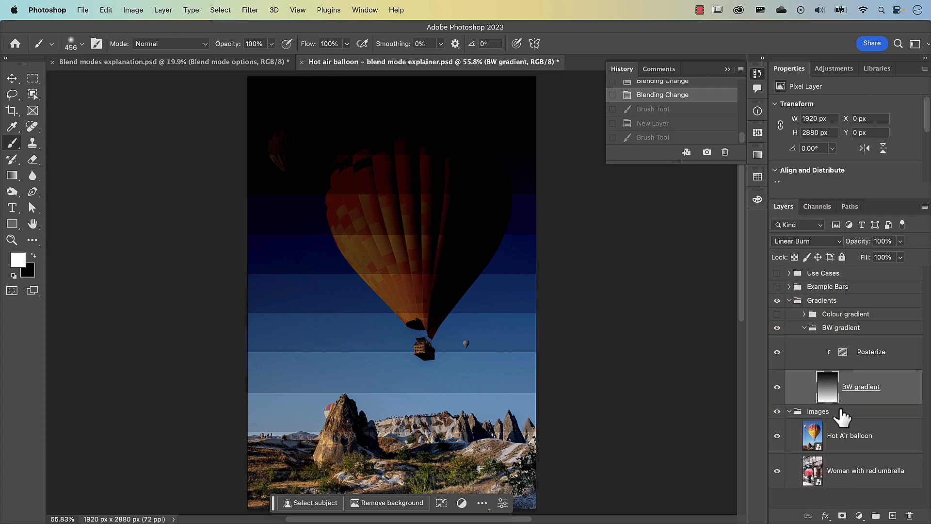
Add a layer above Hot Air balloon and paint a soft white patch about 1500 × 980 px around the basket.
{"action": "left_click", "coordinate": [831, 435]}
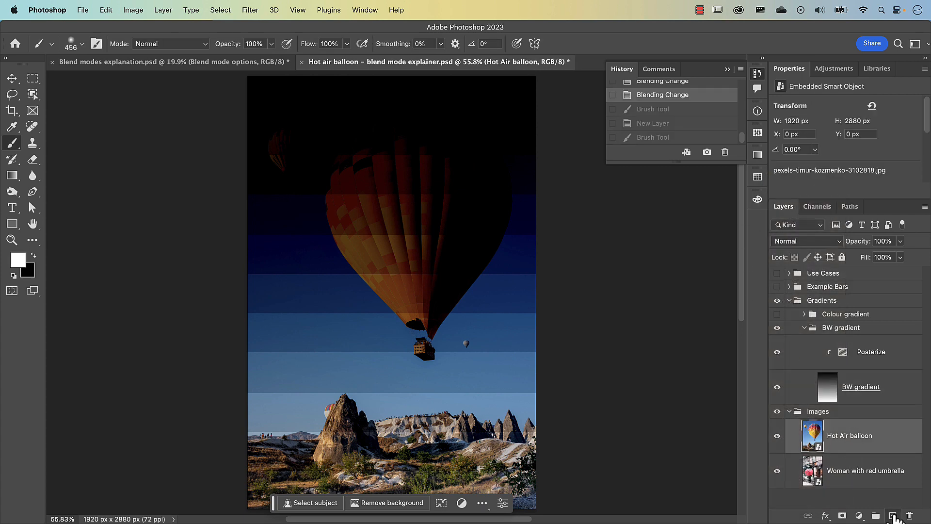
{"action": "left_click", "coordinate": [893, 515]}
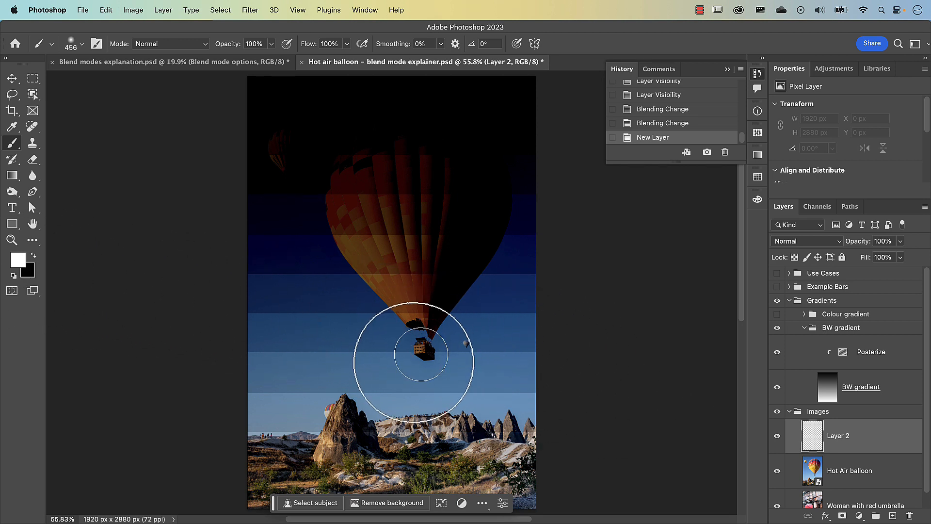
{"action": "mouse_move", "coordinate": [354, 382]}
{"action": "left_mouse_down"}
{"action": "mouse_move", "coordinate": [398, 382]}
{"action": "mouse_move", "coordinate": [365, 382]}
{"action": "mouse_move", "coordinate": [374, 371]}
{"action": "mouse_move", "coordinate": [545, 377]}
{"action": "left_mouse_up"}
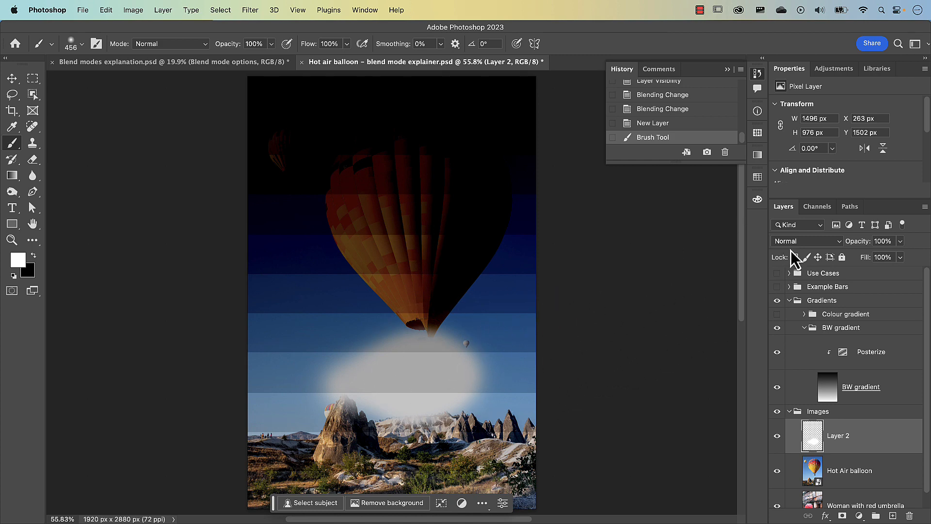
Change the BW gradient layer's blend mode to Color Burn to compare its effect on the white patch.
{"action": "left_click", "coordinate": [827, 388]}
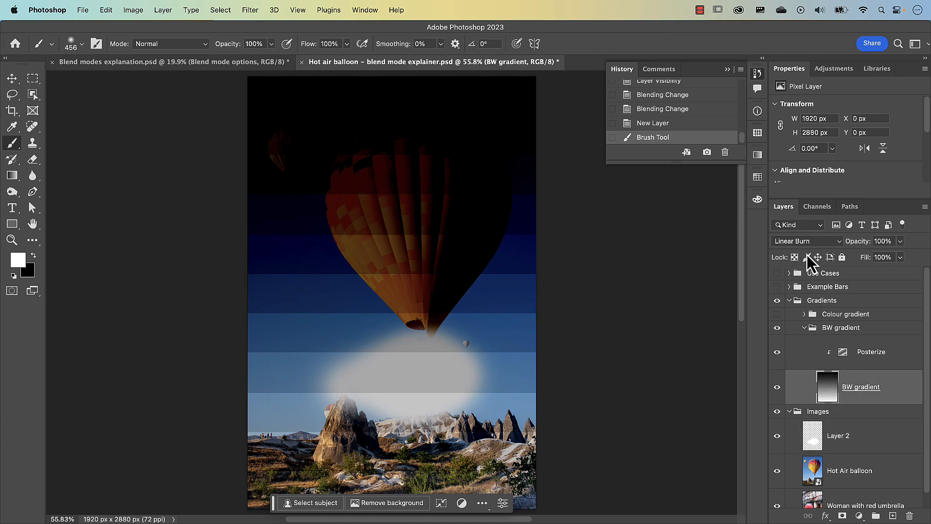
{"action": "left_click", "coordinate": [806, 245]}
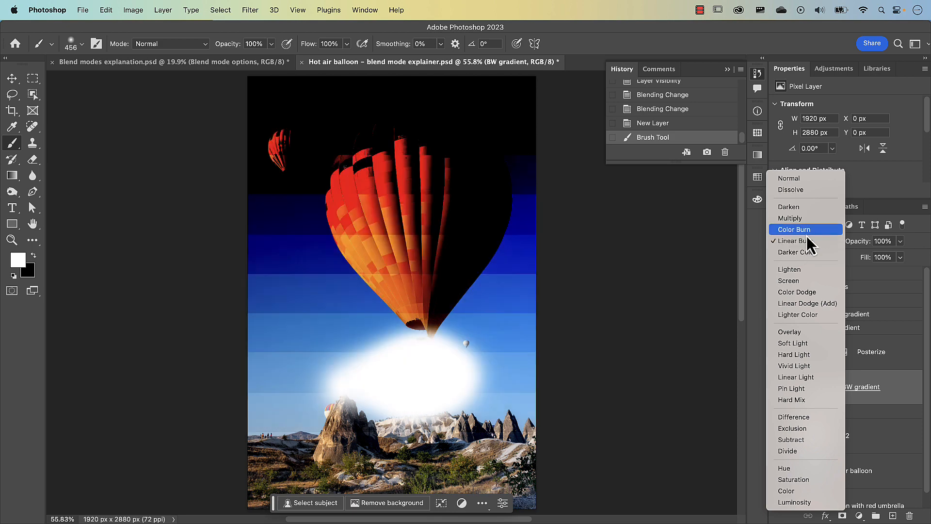
{"action": "left_click", "coordinate": [794, 230]}
Undo the stray brush stroke on the BW gradient layer, and extend the white patch on its own layer to about 1820 × 1165 px.
{"action": "left_click_drag", "start_coordinate": [338, 339], "coordinate": [407, 385]}
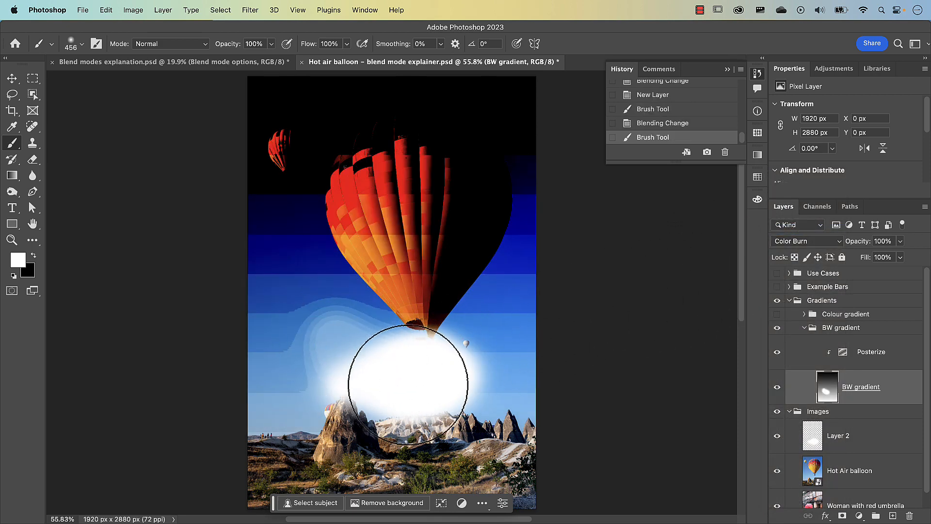
{"action": "key", "text": "super+z"}
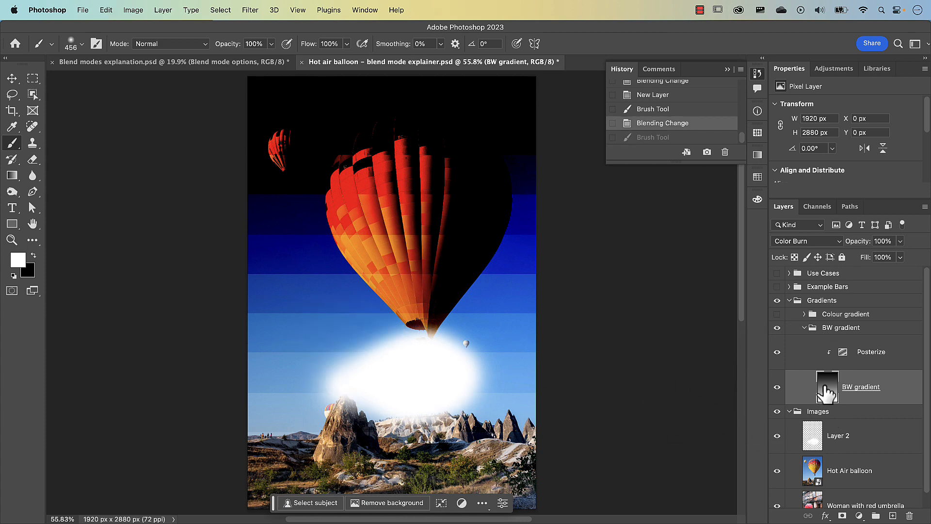
{"action": "left_click", "coordinate": [820, 439]}
{"action": "mouse_move", "coordinate": [436, 338]}
{"action": "left_mouse_down"}
{"action": "mouse_move", "coordinate": [316, 380]}
{"action": "mouse_move", "coordinate": [436, 408]}
{"action": "left_mouse_up"}
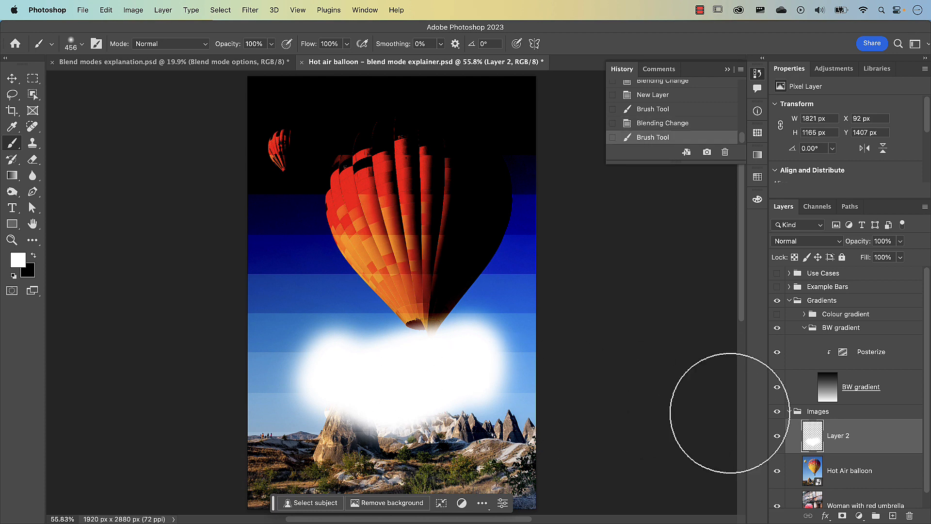
Set the BW gradient layer's blend mode back to Linear Burn.
{"action": "left_click", "coordinate": [827, 386]}
{"action": "left_click", "coordinate": [804, 247]}
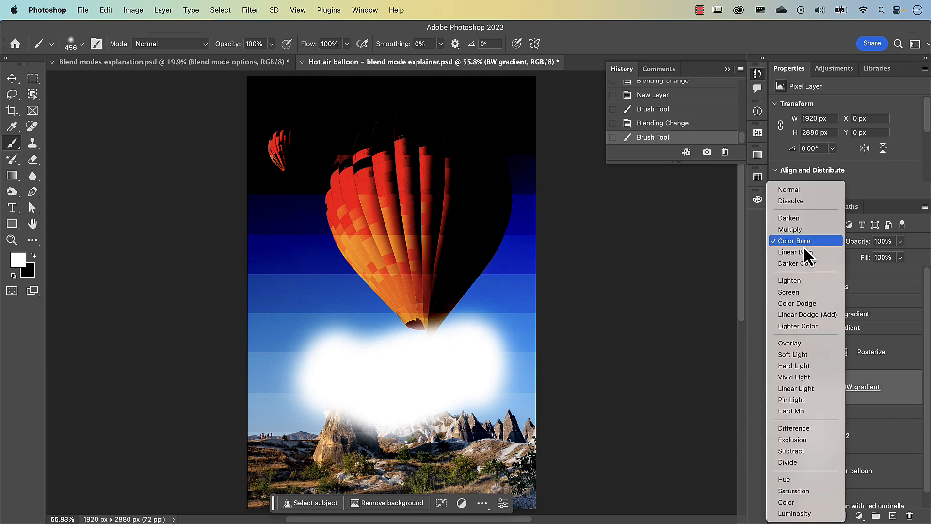
{"action": "left_click", "coordinate": [800, 252]}
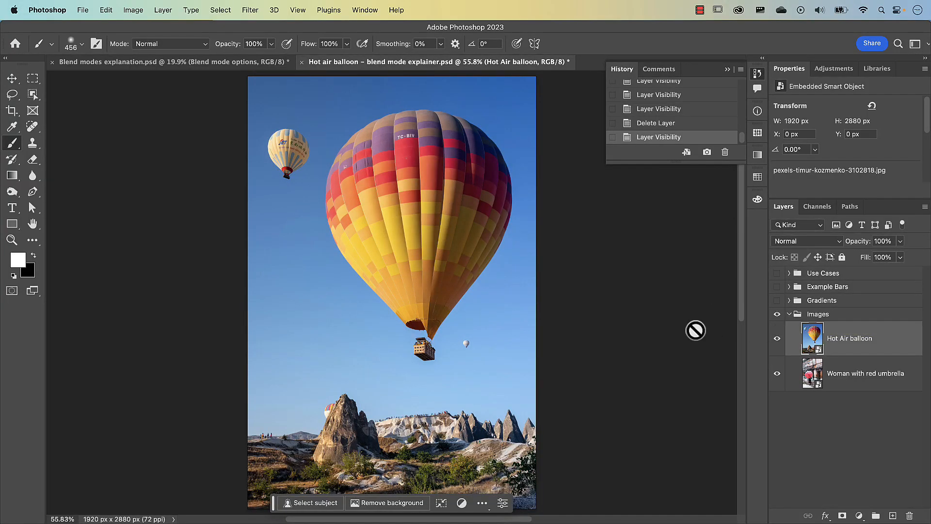
Set the Hot Air balloon layer's blend mode to Darker Color.
{"action": "left_click", "coordinate": [801, 242]}
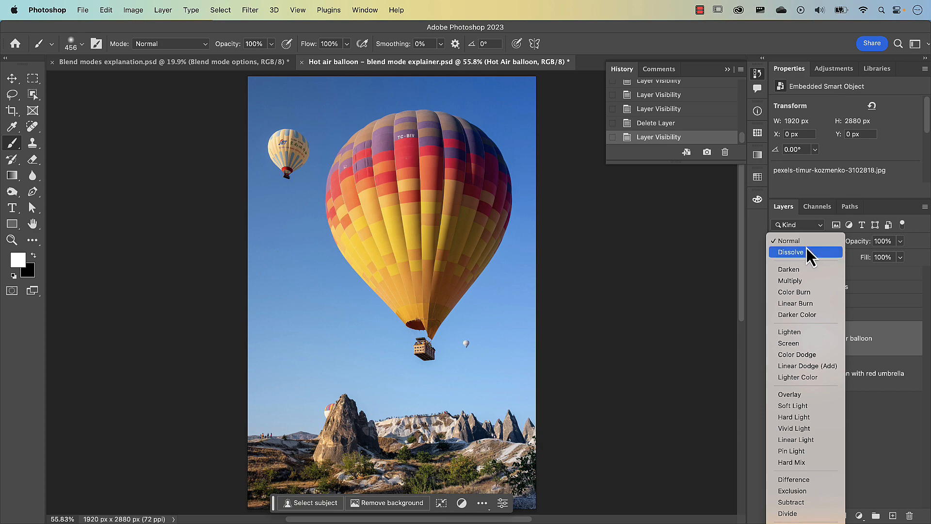
{"action": "left_click", "coordinate": [809, 314]}
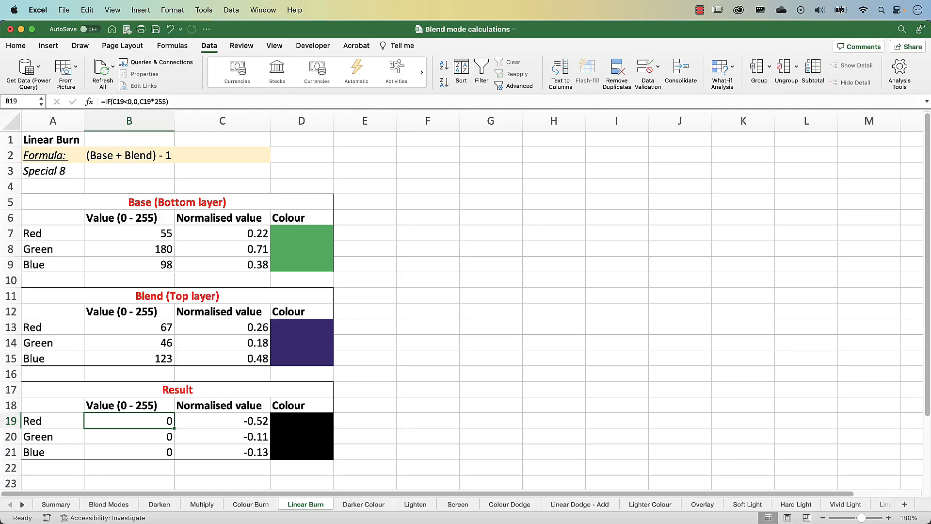
In Excel, open the Darker Colour sheet and collapse the grouped columns holding the luminosity calculation.
{"action": "left_click", "coordinate": [383, 506]}
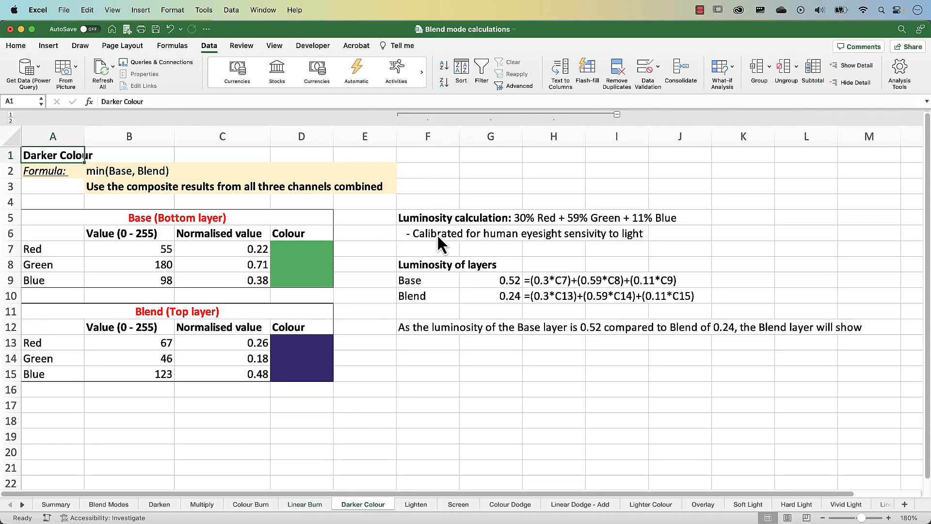
{"action": "left_click", "coordinate": [618, 115]}
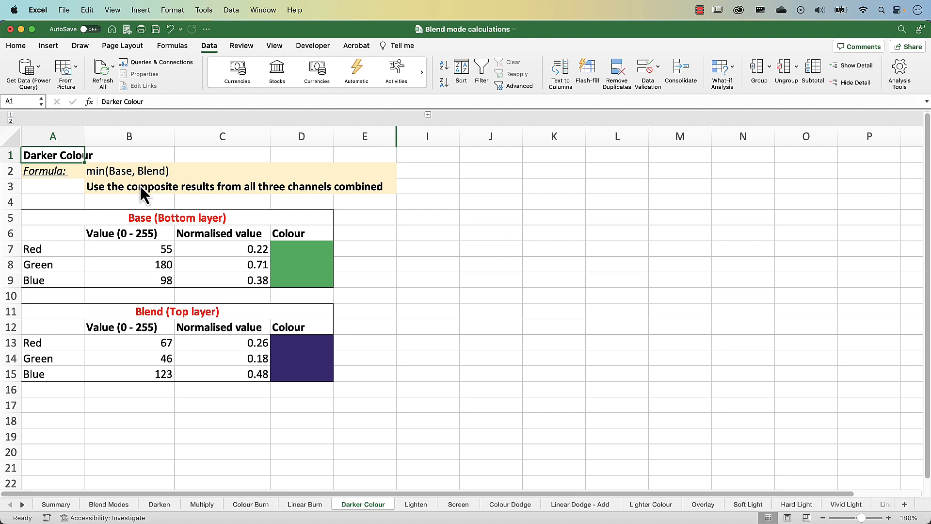
Open the Darken sheet and examine the base layer's red value and its normalised value for comparison with Darker Colour.
{"action": "left_click", "coordinate": [160, 505]}
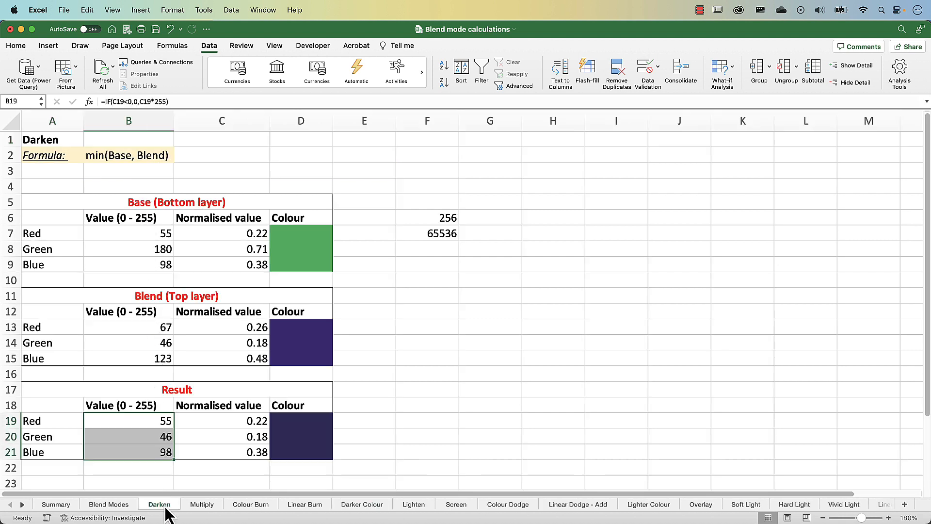
{"action": "left_click", "coordinate": [166, 236]}
{"action": "left_click", "coordinate": [243, 233]}
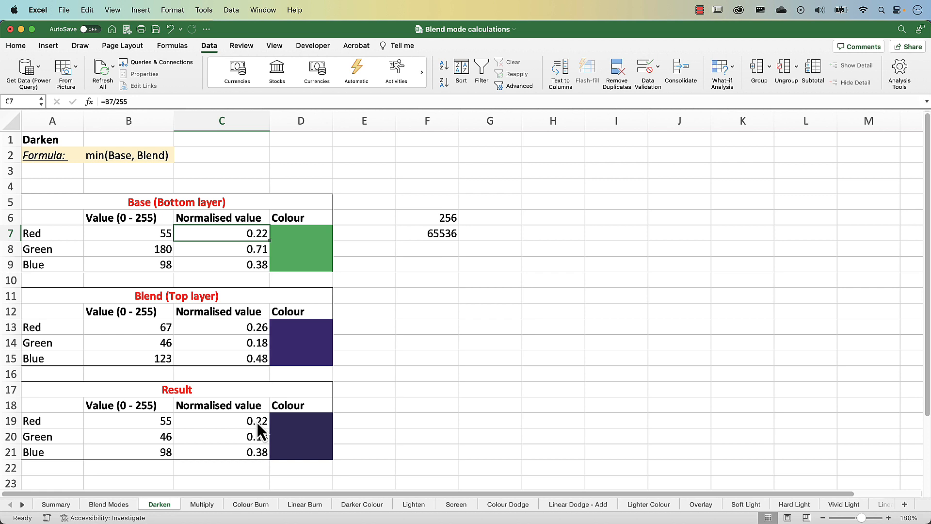
Return to the Darker Colour sheet, and in Photoshop's Blend modes explanation document show the expanded Perceptual hierarchy group in place of 1. Explainer.
{"action": "left_click", "coordinate": [363, 505]}
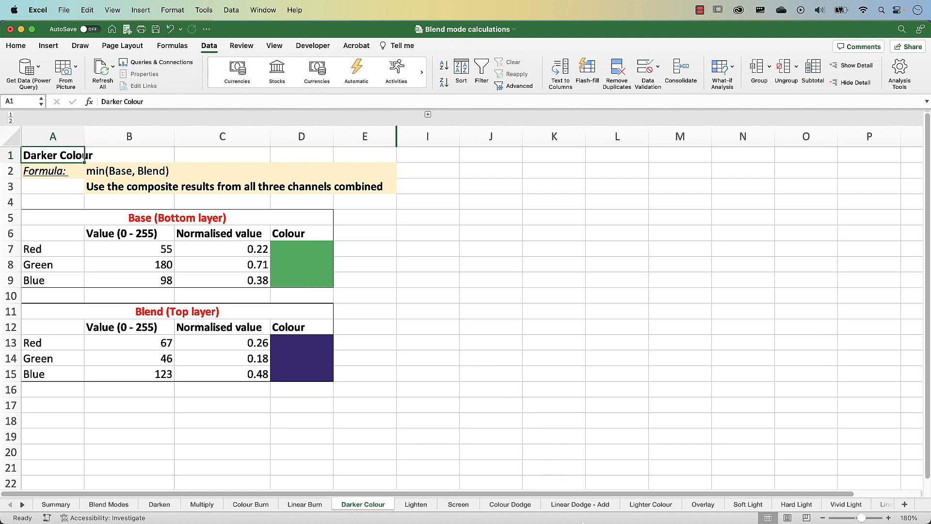
{"action": "key", "text": "super+Tab"}
{"action": "left_click", "coordinate": [186, 66]}
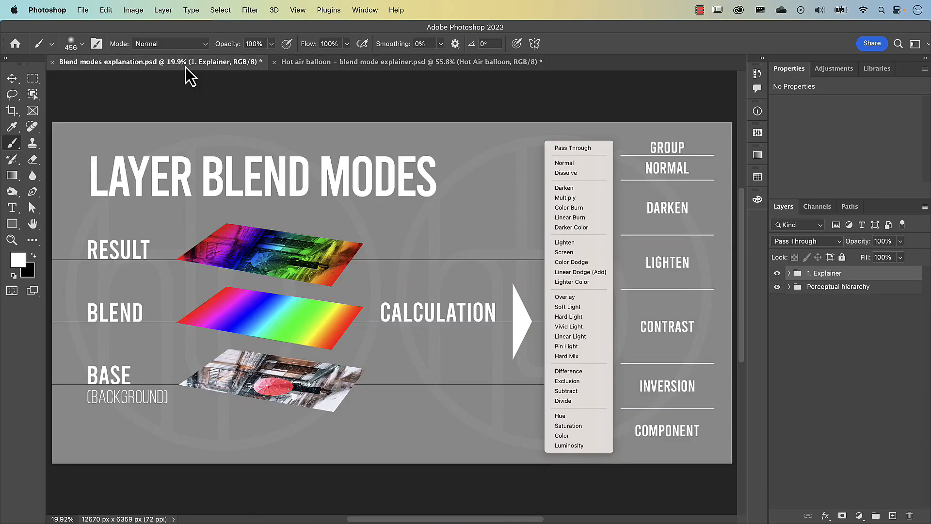
{"action": "left_click", "coordinate": [777, 273]}
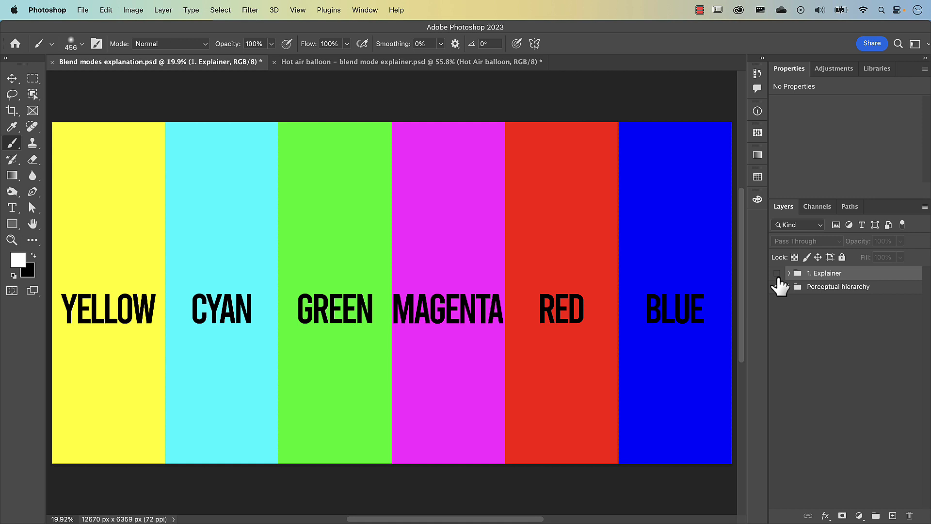
{"action": "left_click", "coordinate": [777, 286]}
{"action": "left_click", "coordinate": [790, 287]}
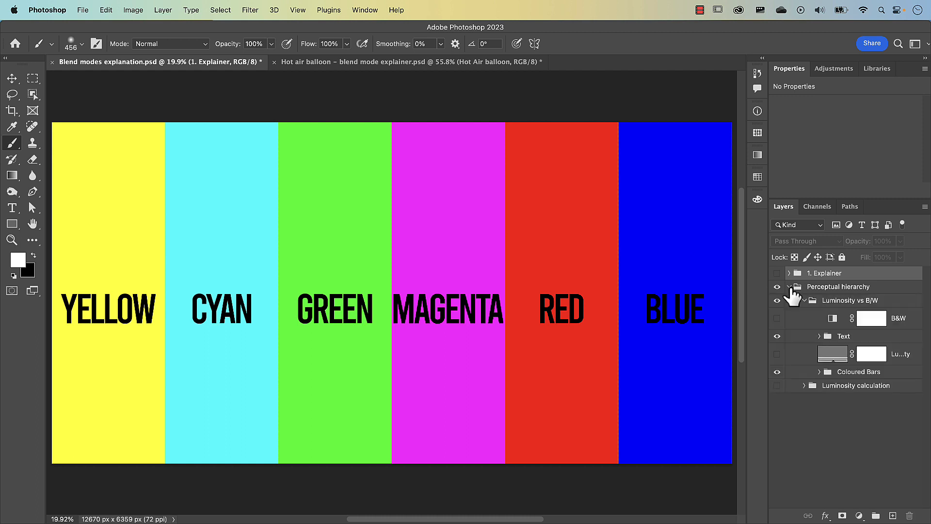
Preview the coloured bars through the B&W adjustment, and replace it with the luminosity adjustment layer for comparison.
{"action": "left_click", "coordinate": [778, 318]}
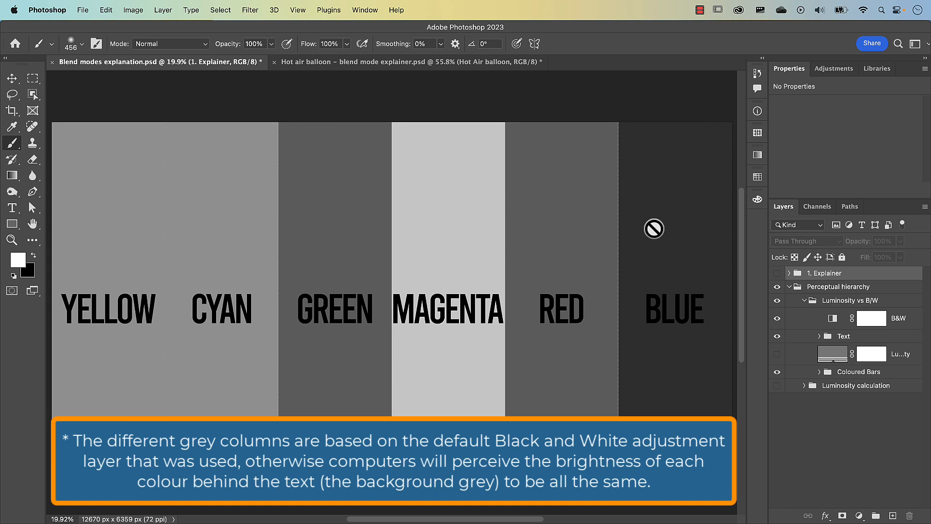
{"action": "left_click", "coordinate": [777, 319]}
{"action": "left_click", "coordinate": [778, 354]}
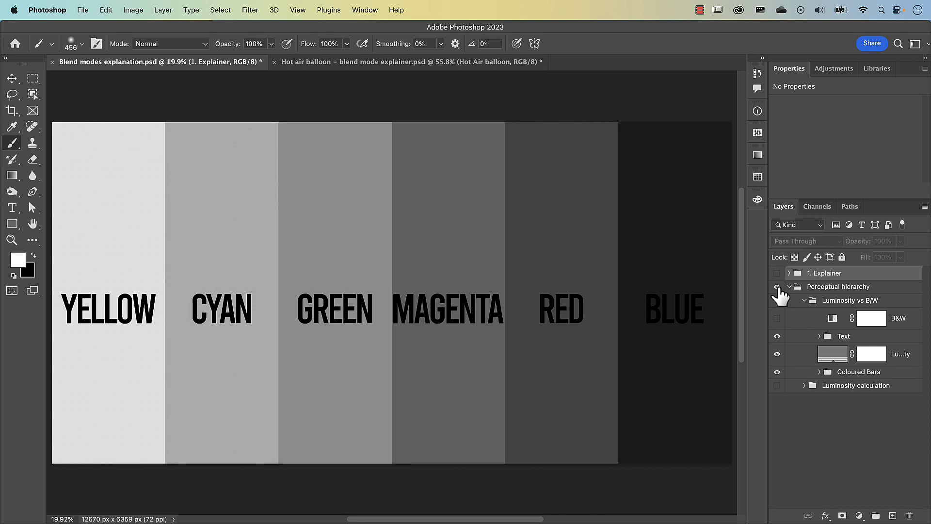
Hide and collapse the Luminosity vs B/W group, and show the Luminosity calculation group with the Move tool active.
{"action": "left_click", "coordinate": [777, 301]}
{"action": "left_click", "coordinate": [804, 301]}
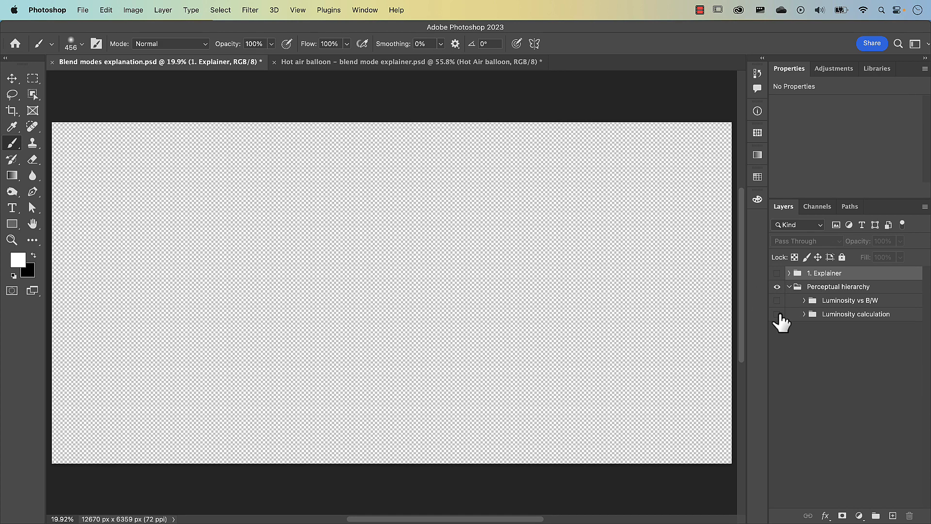
{"action": "left_click", "coordinate": [777, 314]}
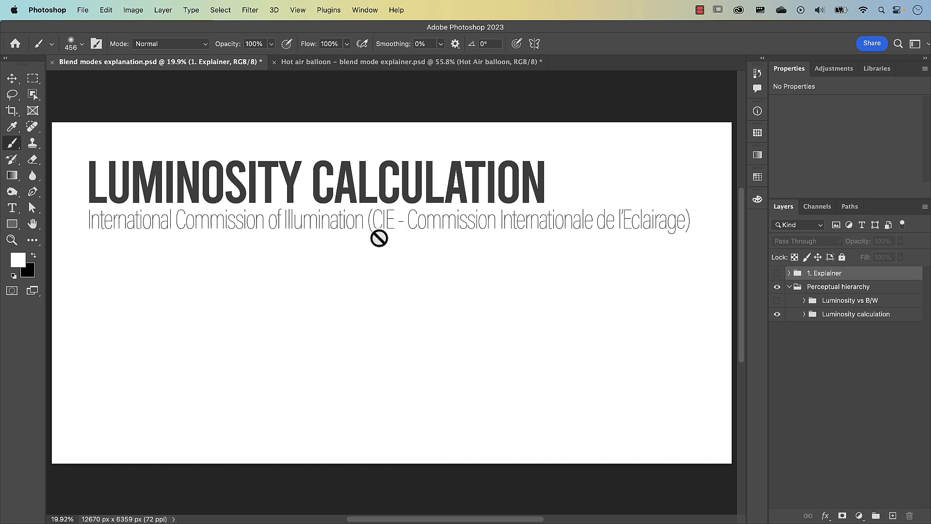
{"action": "key", "text": "v"}
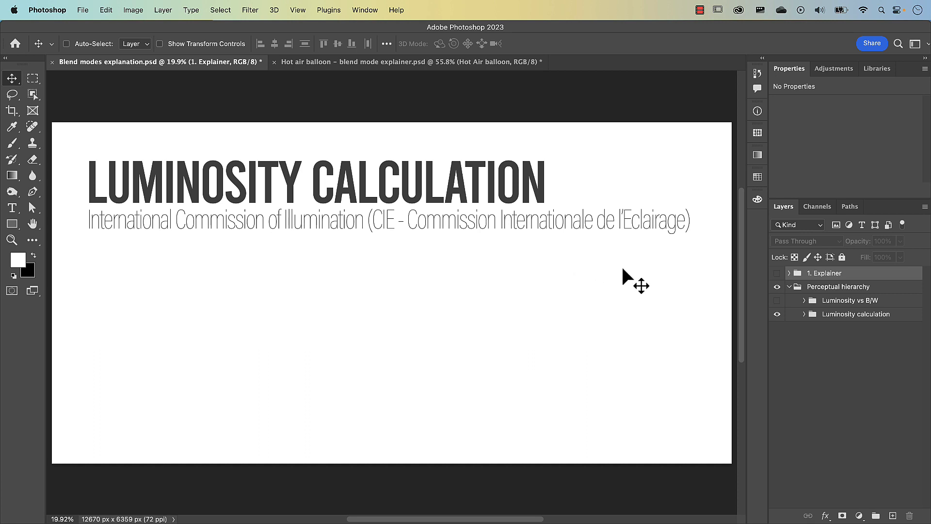
Expand the Luminosity calculation group and show its Colours and "Calibrated... to light" text layers.
{"action": "left_click", "coordinate": [805, 314]}
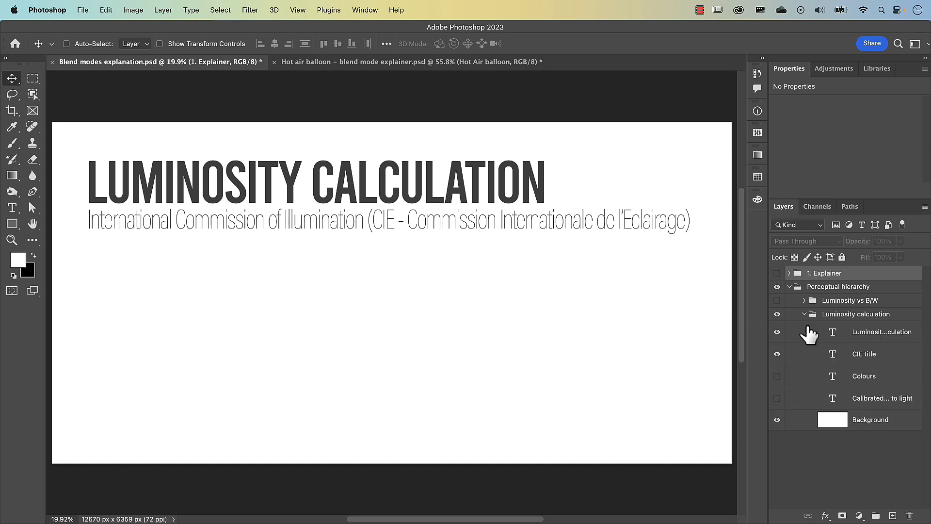
{"action": "left_click", "coordinate": [777, 376]}
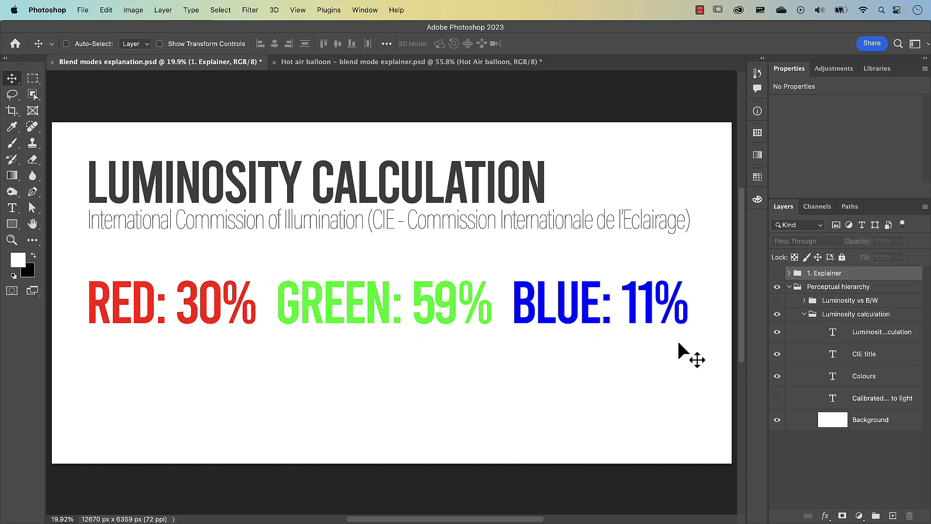
{"action": "left_click", "coordinate": [777, 398]}
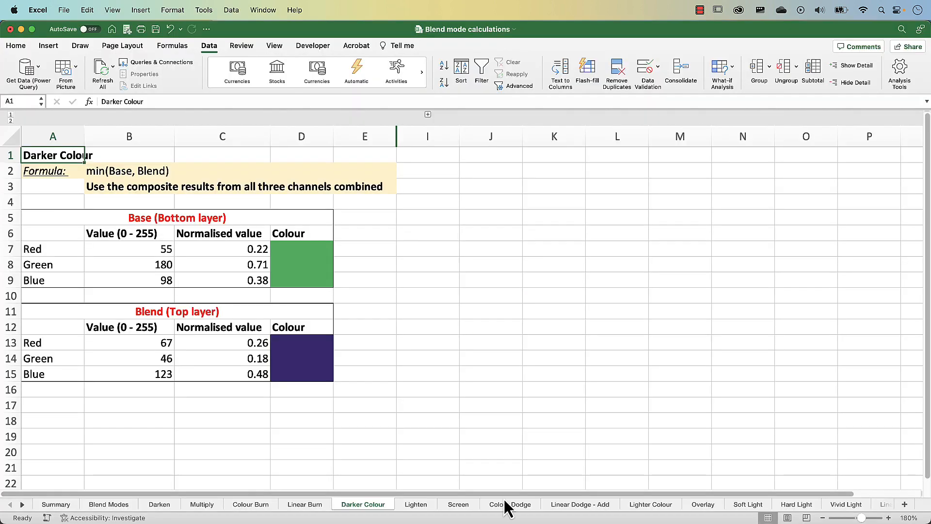
In Excel, expand the grouped columns on the Darker Colour sheet and examine the Base and Blend luminosity formulas.
{"action": "left_click", "coordinate": [428, 114]}
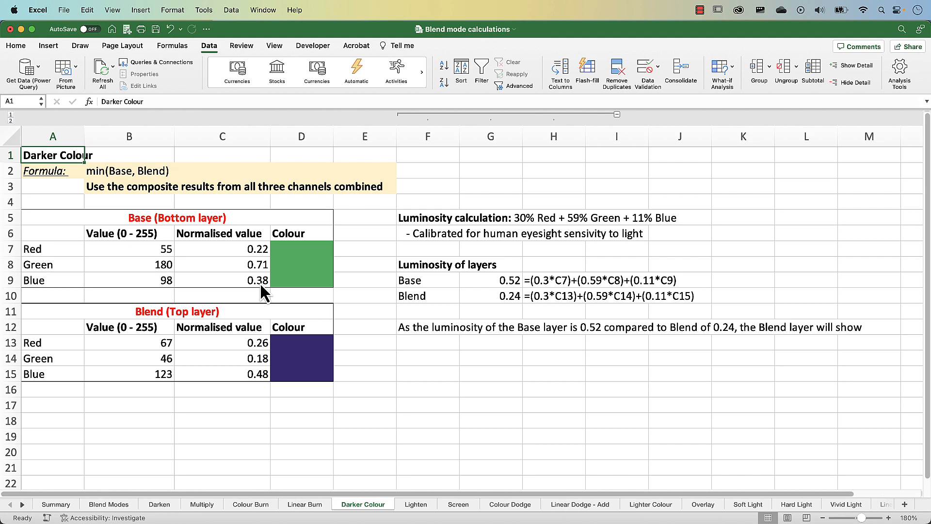
{"action": "left_click", "coordinate": [506, 283]}
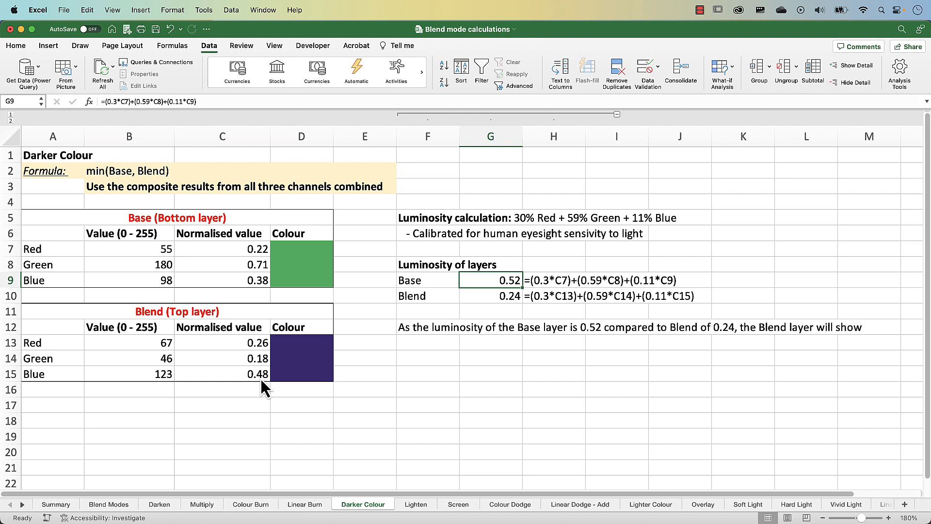
{"action": "left_click", "coordinate": [511, 299]}
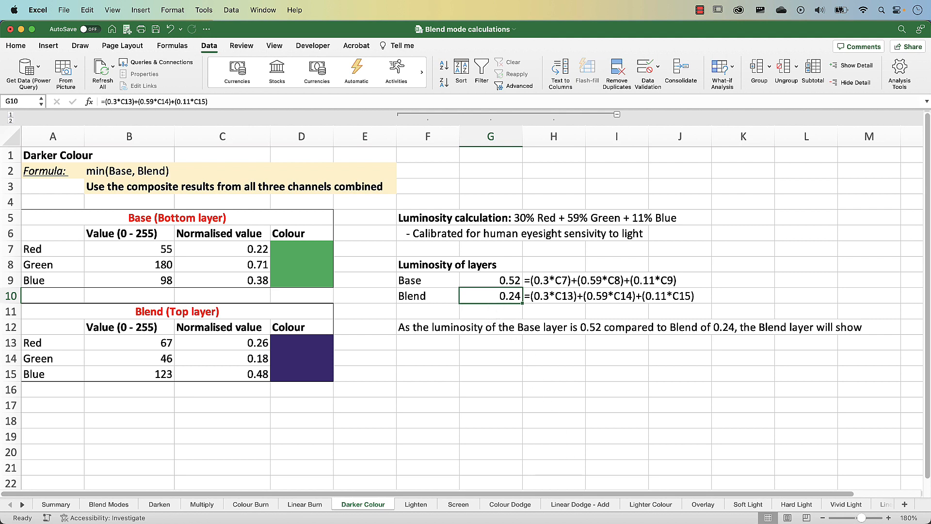
In Photoshop's Hot air balloon document, hide the Images group, and show and expand the Example Bars group.
{"action": "key", "text": "super+Tab"}
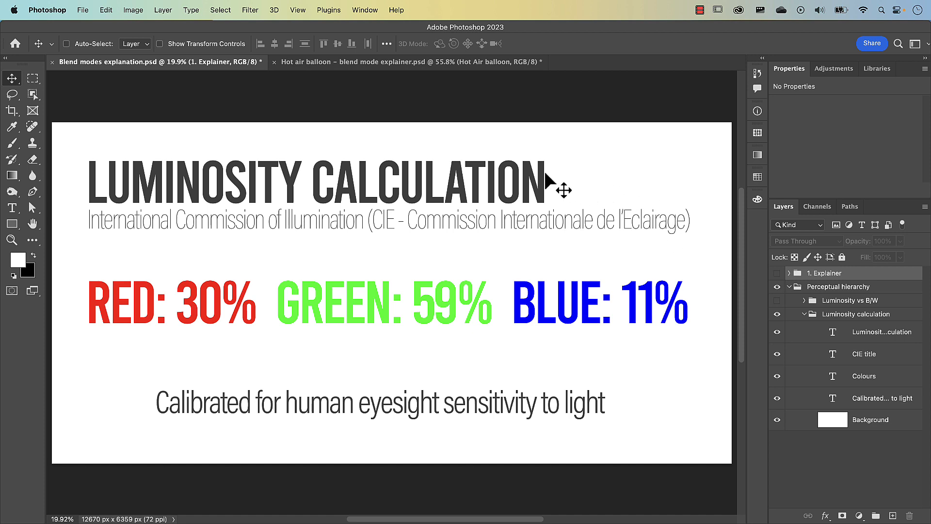
{"action": "left_click", "coordinate": [407, 63]}
{"action": "left_click", "coordinate": [777, 287]}
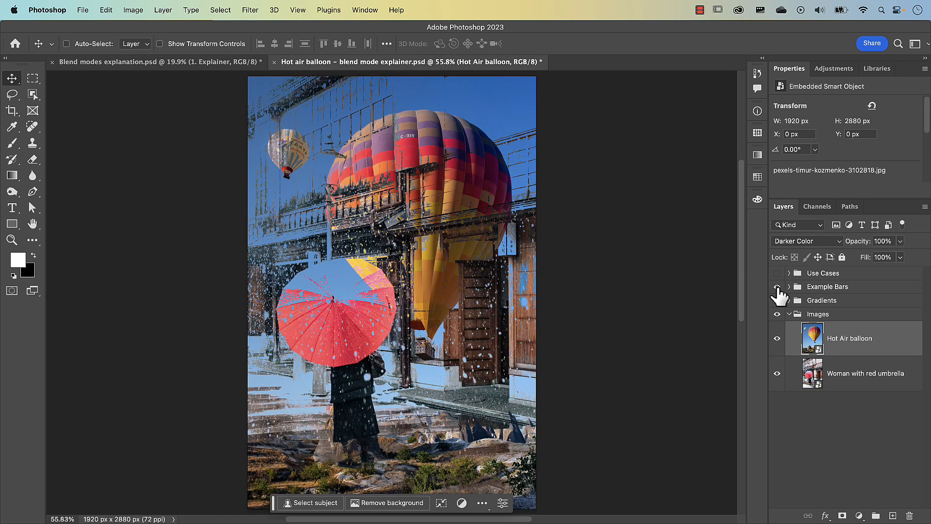
{"action": "left_click", "coordinate": [777, 314]}
{"action": "left_click", "coordinate": [805, 289]}
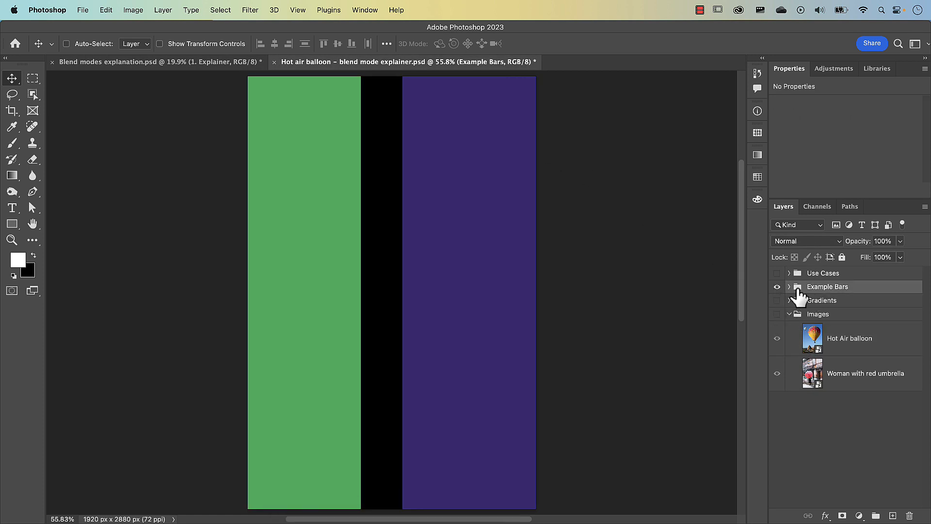
{"action": "left_click", "coordinate": [789, 286]}
Set the blend mode of the Blend layer in Example Bars to Darker Color.
{"action": "left_click", "coordinate": [827, 320]}
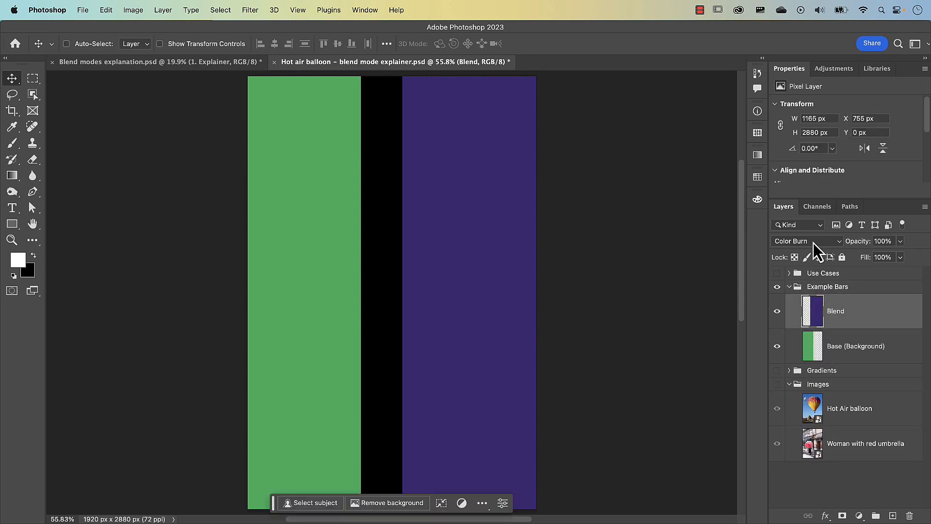
{"action": "left_click", "coordinate": [813, 243]}
{"action": "left_click", "coordinate": [797, 263]}
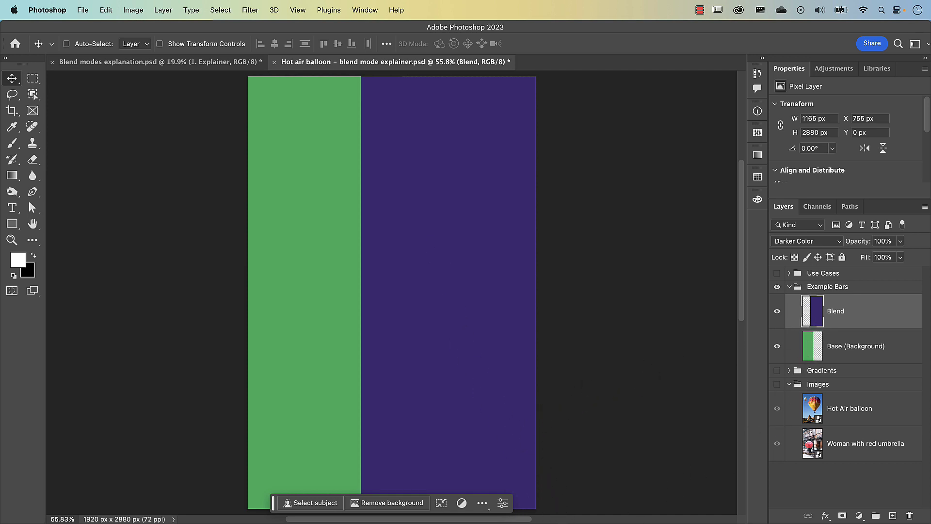
In Excel, set the Blend layer's red value to 167 and its green value to 146.
{"action": "key", "text": "super+Tab"}
{"action": "double_click", "coordinate": [155, 343]}
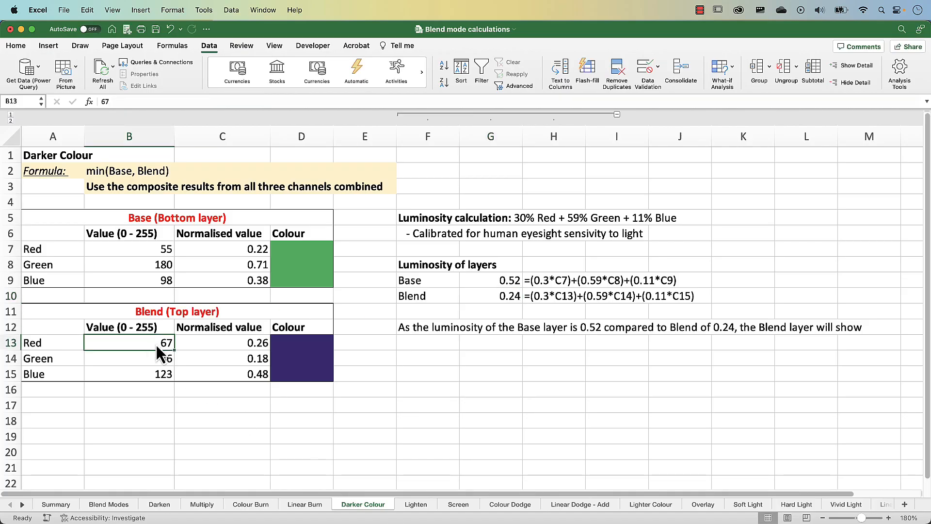
{"action": "type", "text": "1"}
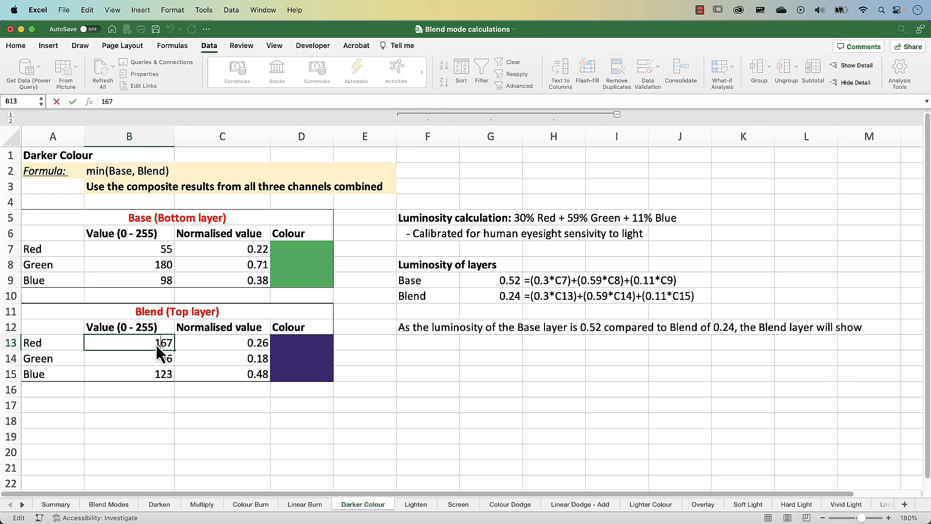
{"action": "key", "text": "Return"}
{"action": "double_click", "coordinate": [159, 359]}
{"action": "type", "text": "1"}
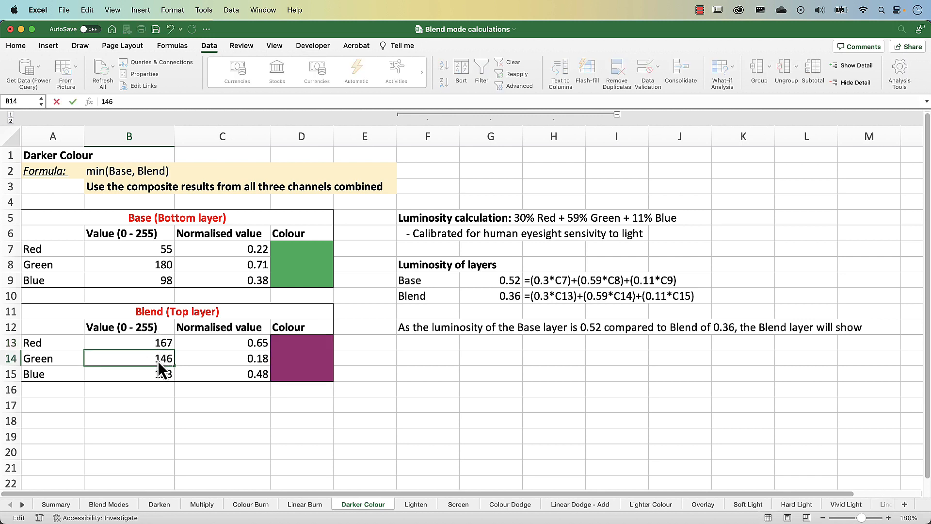
{"action": "key", "text": "Return"}
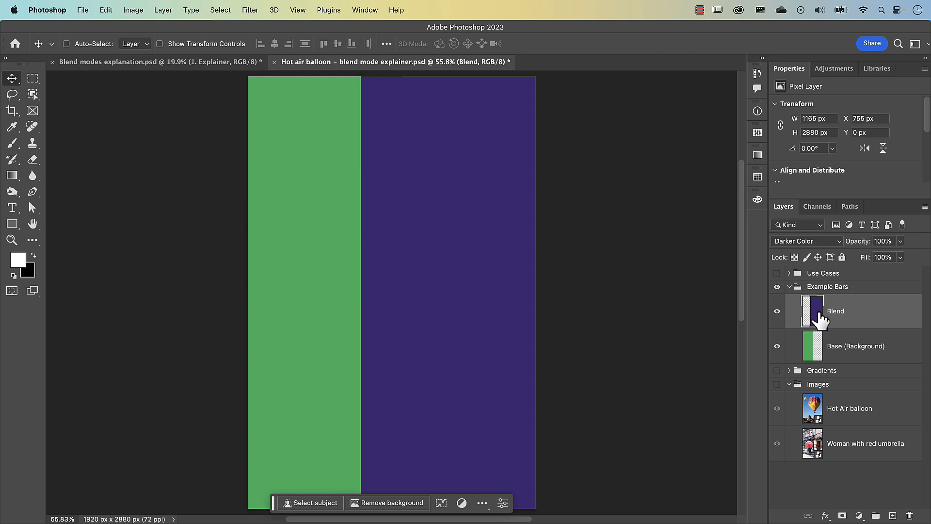
In Photoshop, sample the purple bar and change the foreground colour's red to 167 and green to 146.
{"action": "key", "text": "i"}
{"action": "left_click", "coordinate": [477, 289]}
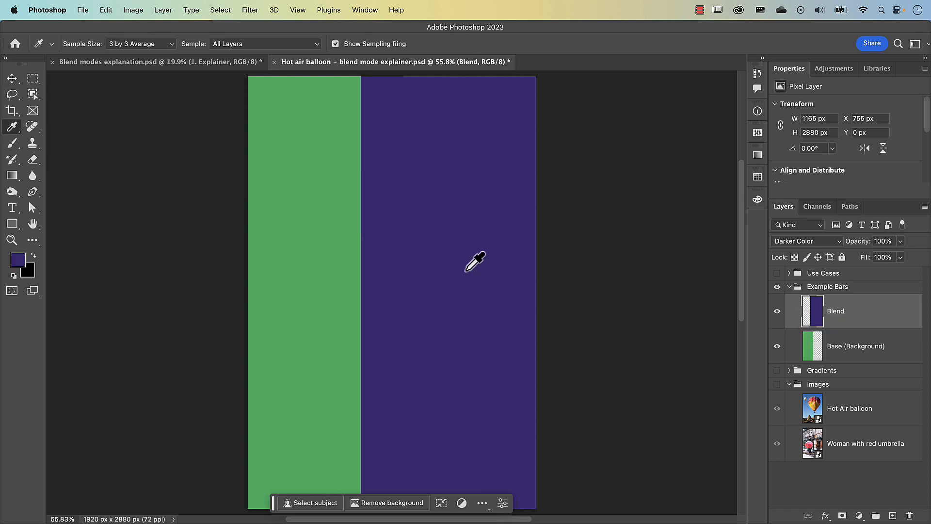
{"action": "left_click", "coordinate": [18, 260]}
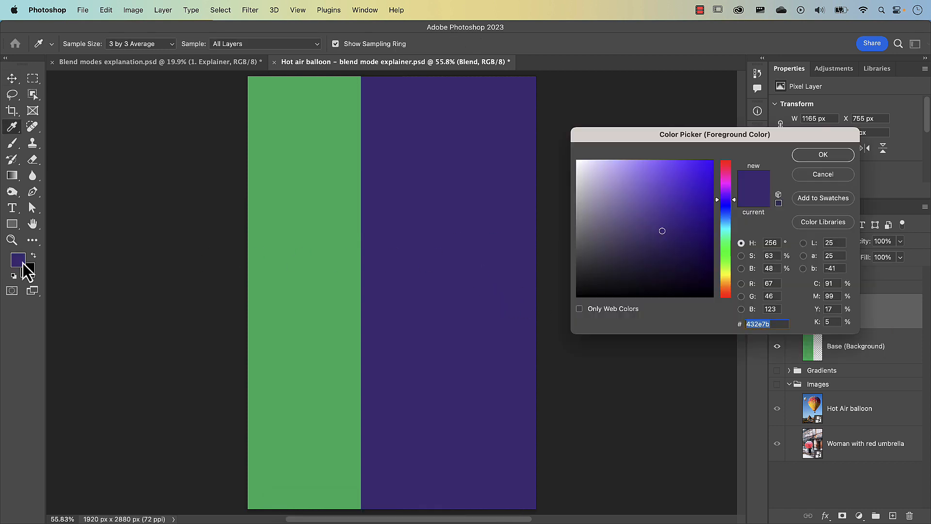
{"action": "double_click", "coordinate": [771, 283]}
{"action": "type", "text": "167"}
{"action": "double_click", "coordinate": [768, 297]}
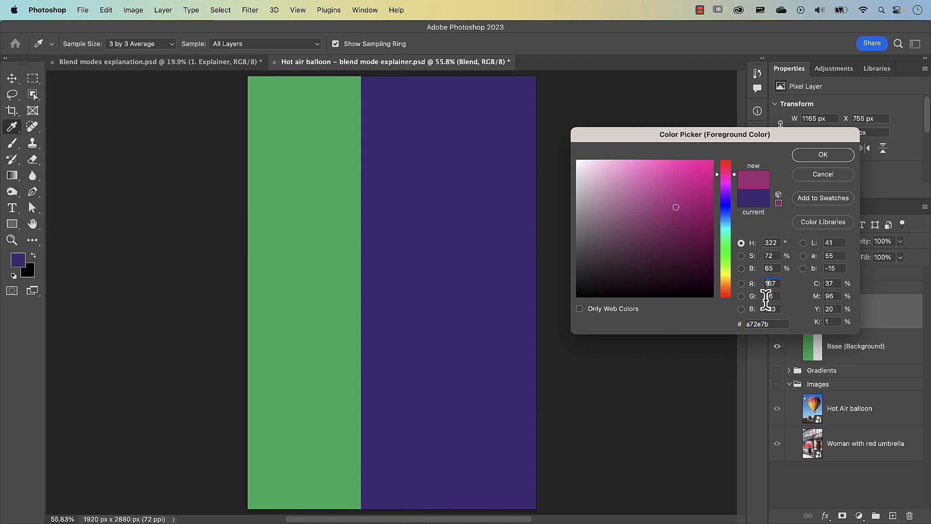
{"action": "type", "text": "150"}
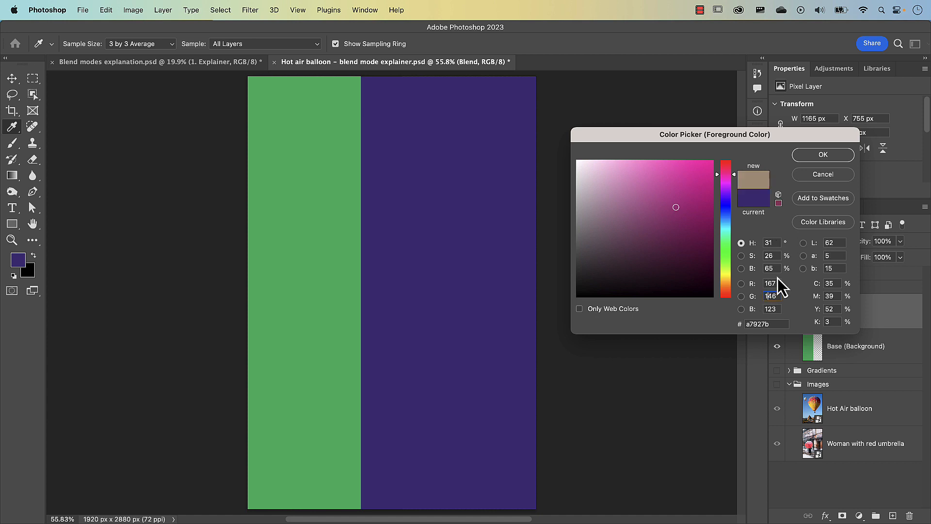
{"action": "key", "text": "Return"}
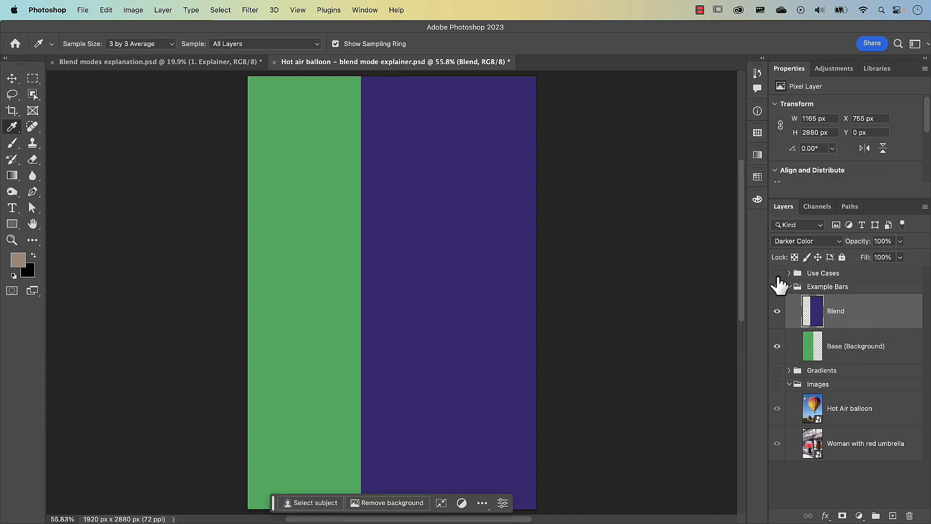
Load the Blend layer's pixels as a selection, fill them with the foreground colour and deselect.
{"action": "left_click", "coordinate": [813, 311], "text": "super"}
{"action": "key", "text": "alt+BackSpace"}
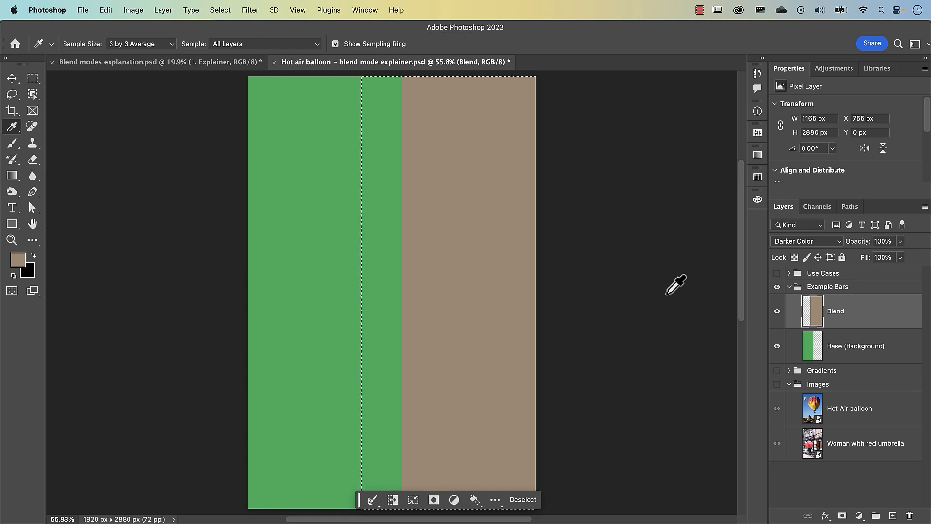
{"action": "key", "text": "super+d"}
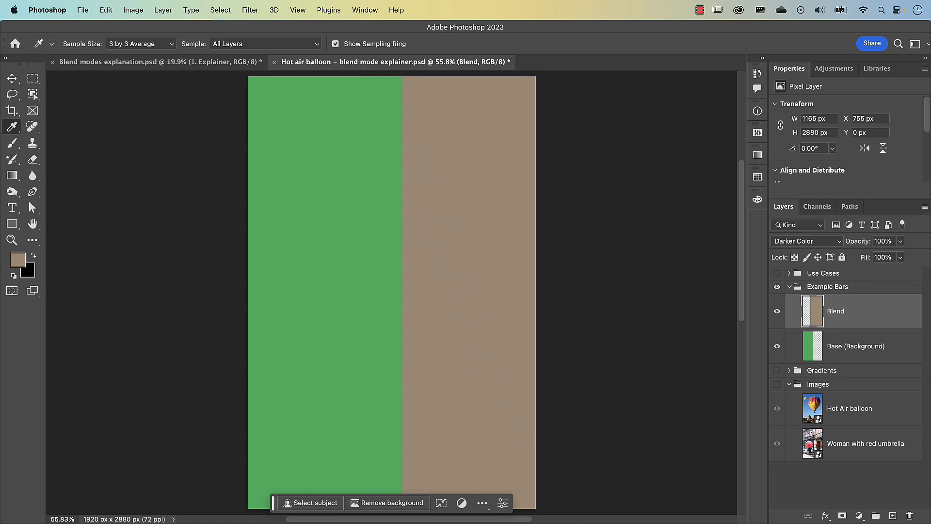
In Excel, examine the luminosity comparison and the base layer's colour cell on the Darker Colour sheet.
{"action": "key", "text": "super+Tab"}
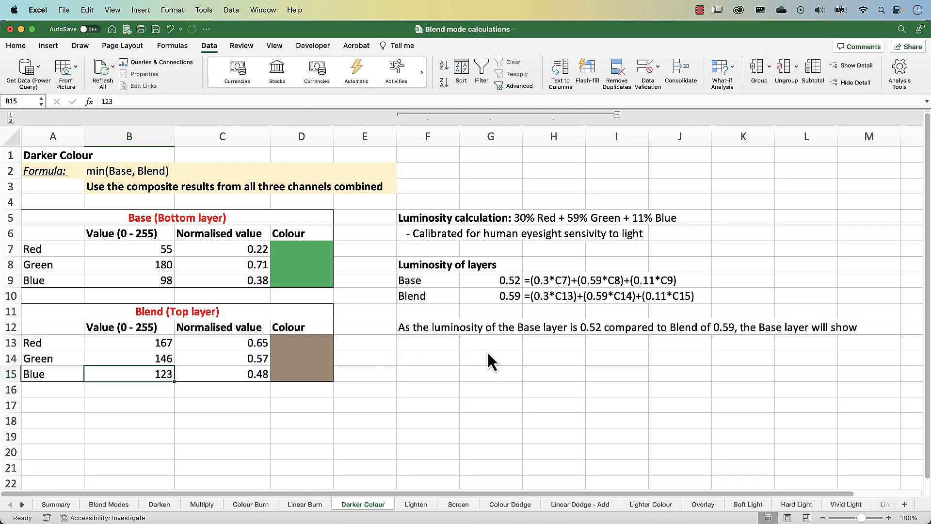
{"action": "left_click_drag", "start_coordinate": [301, 250], "coordinate": [301, 281]}
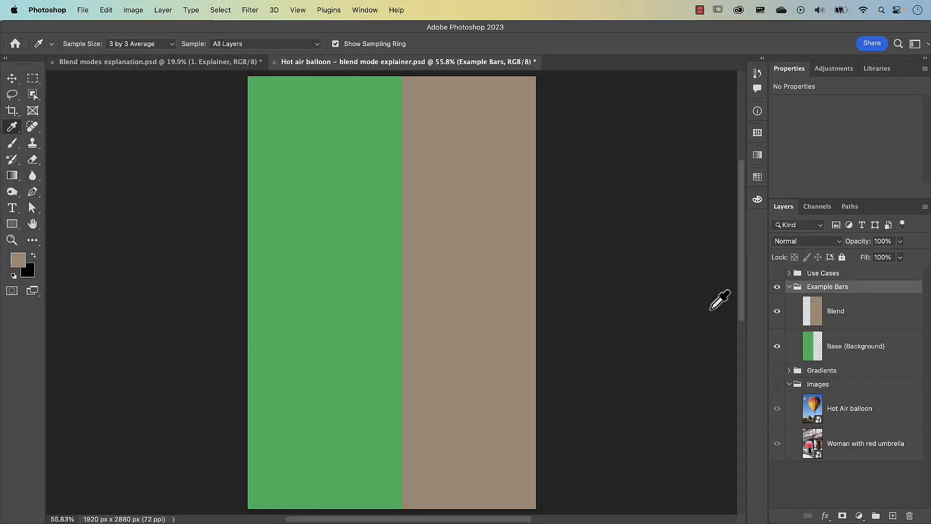
Back in Photoshop, open the list of blend modes for the Example Bars group.
{"action": "left_click", "coordinate": [813, 239]}
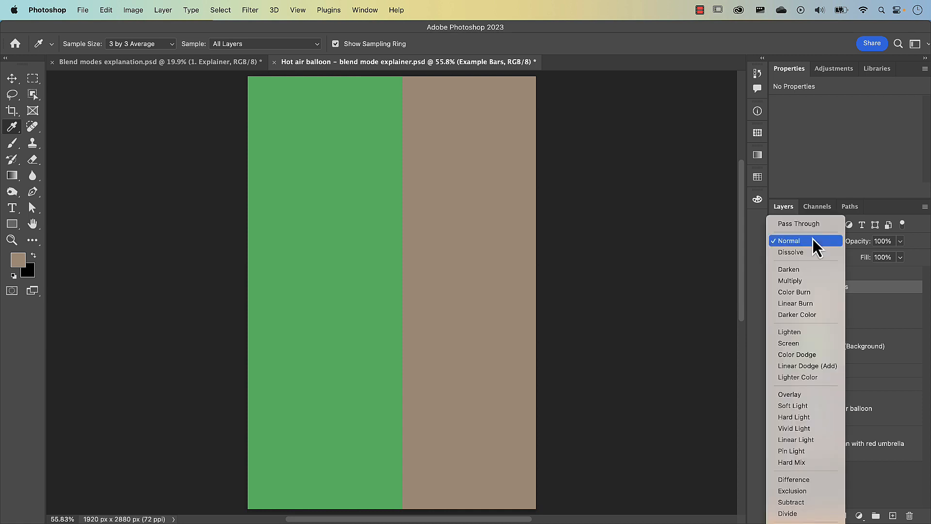